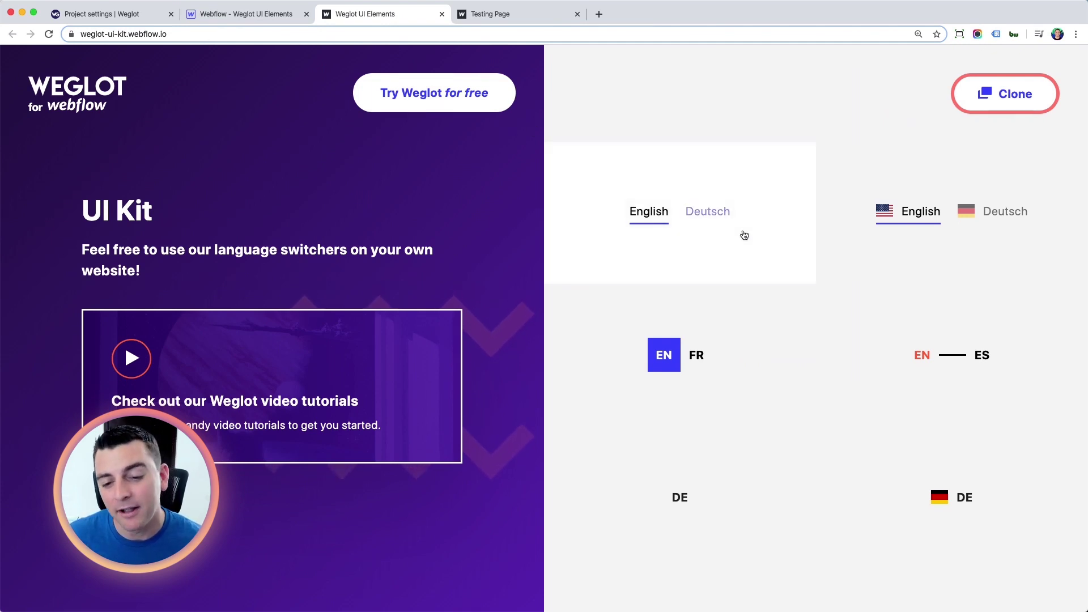
# Test the plain-text English/Deutsch language switcher by changing the page to Deutsch and back to English twice
pyautogui.scroll(-1, 794, 258)
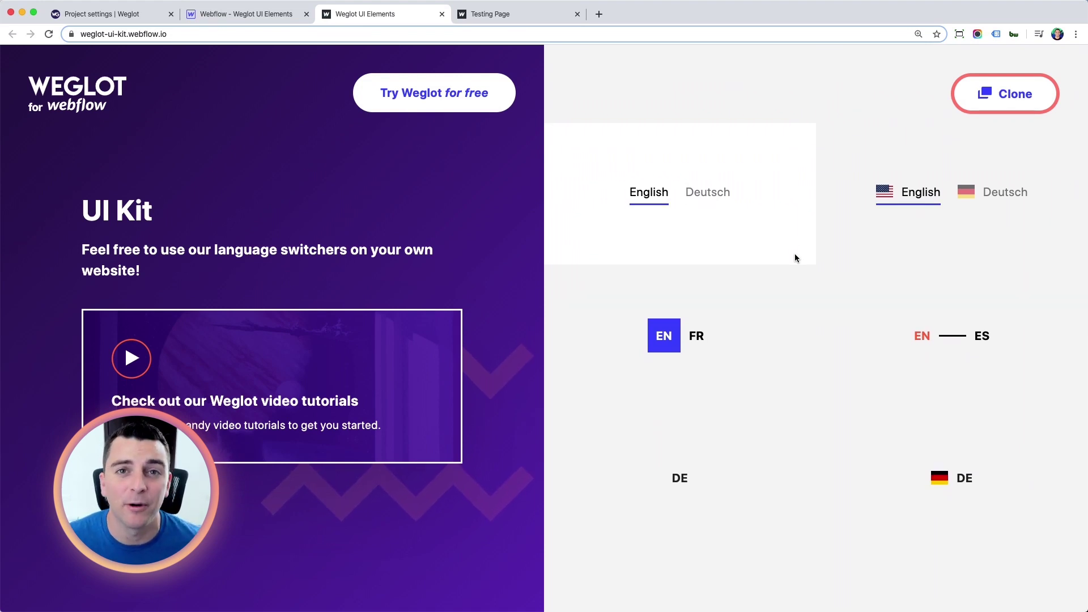
pyautogui.scroll(1, 794, 258)
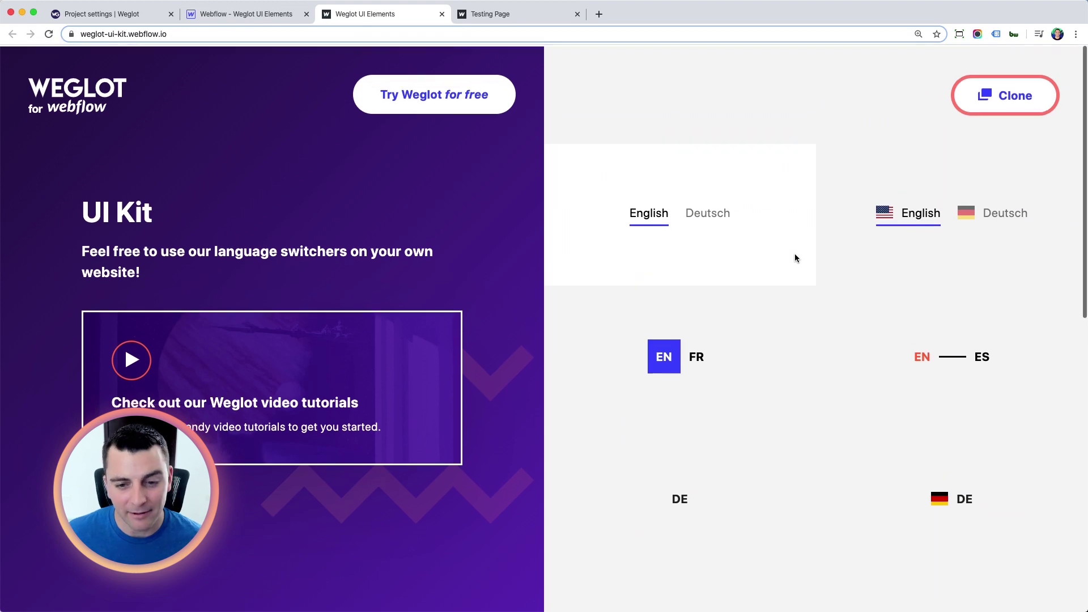
pyautogui.click(700, 214)
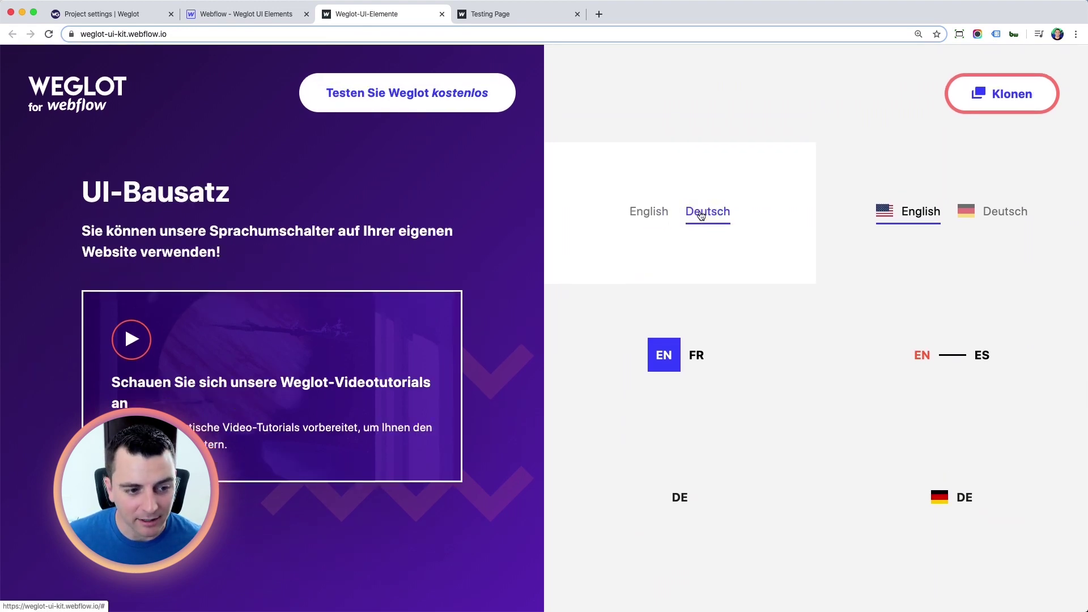
pyautogui.click(636, 214)
pyautogui.click(699, 219)
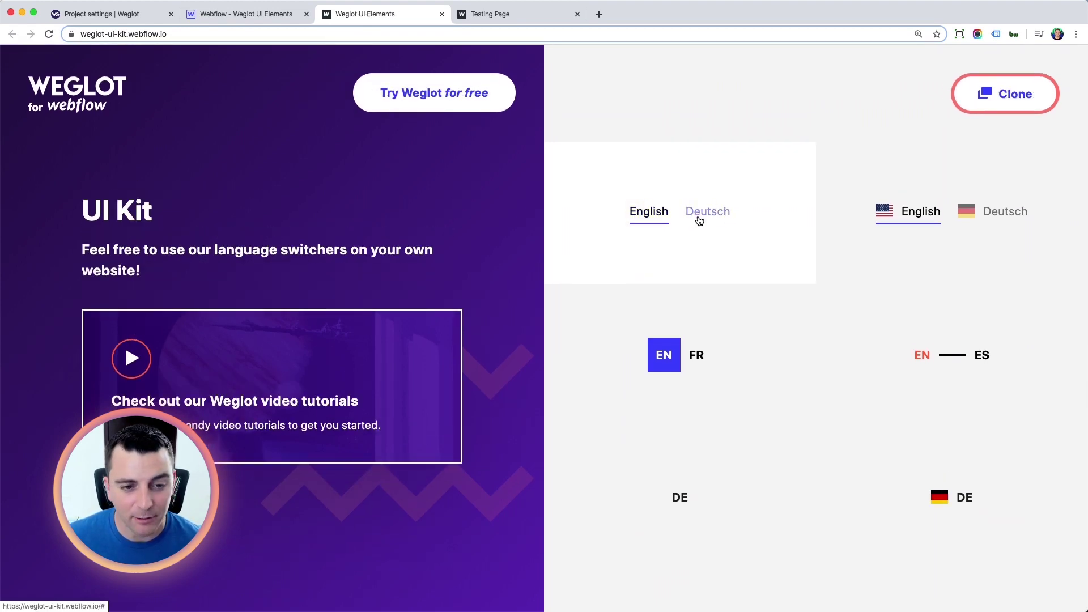
pyautogui.click(650, 212)
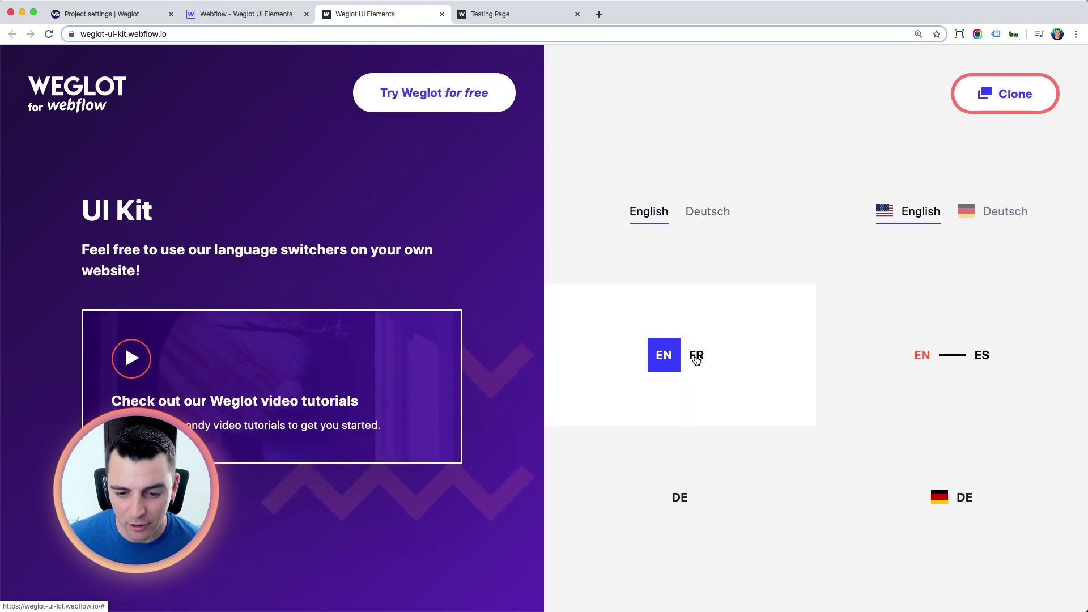
# Try both languages of the EN/FR switcher and change the page to Spanish with the EN/ES switcher
pyautogui.click(697, 360)
pyautogui.click(664, 360)
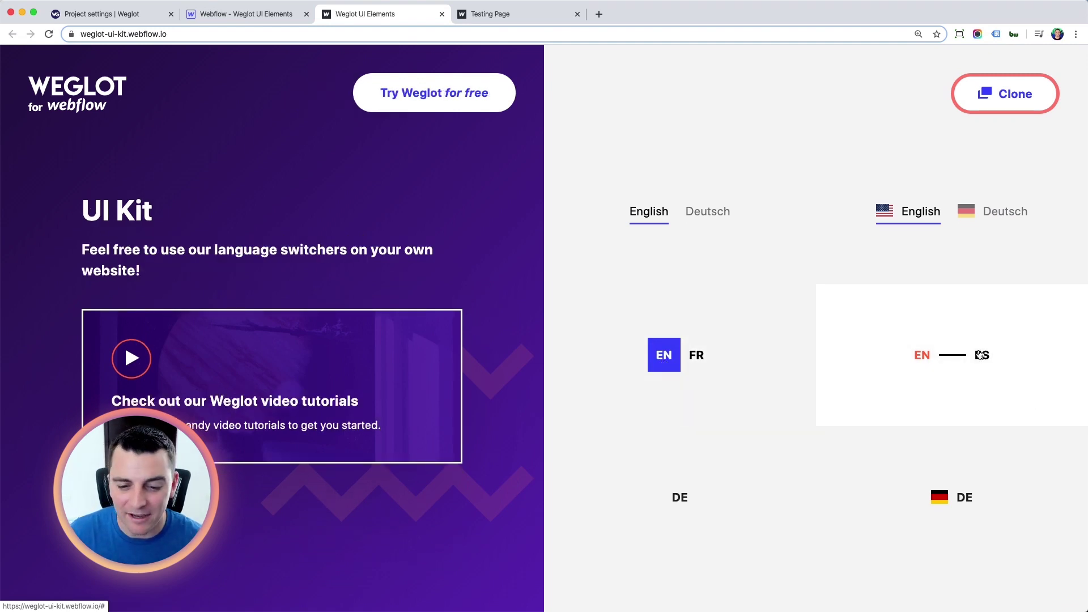
pyautogui.click(980, 355)
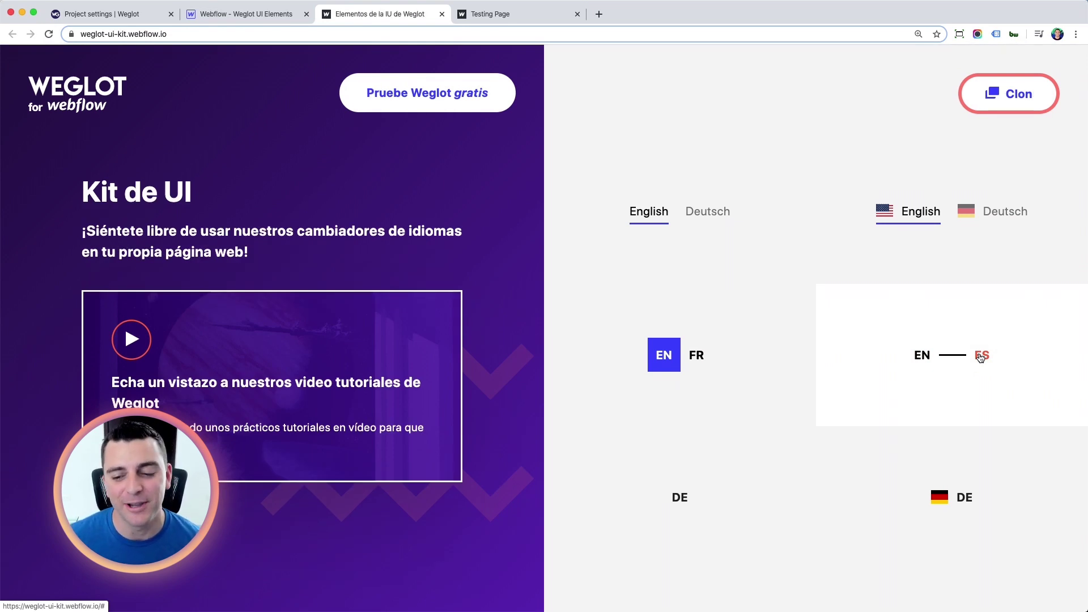
# Change the page to English with the plain DE dropdown switcher and close its language list
pyautogui.scroll(-3, 850, 369)
pyautogui.click(677, 391)
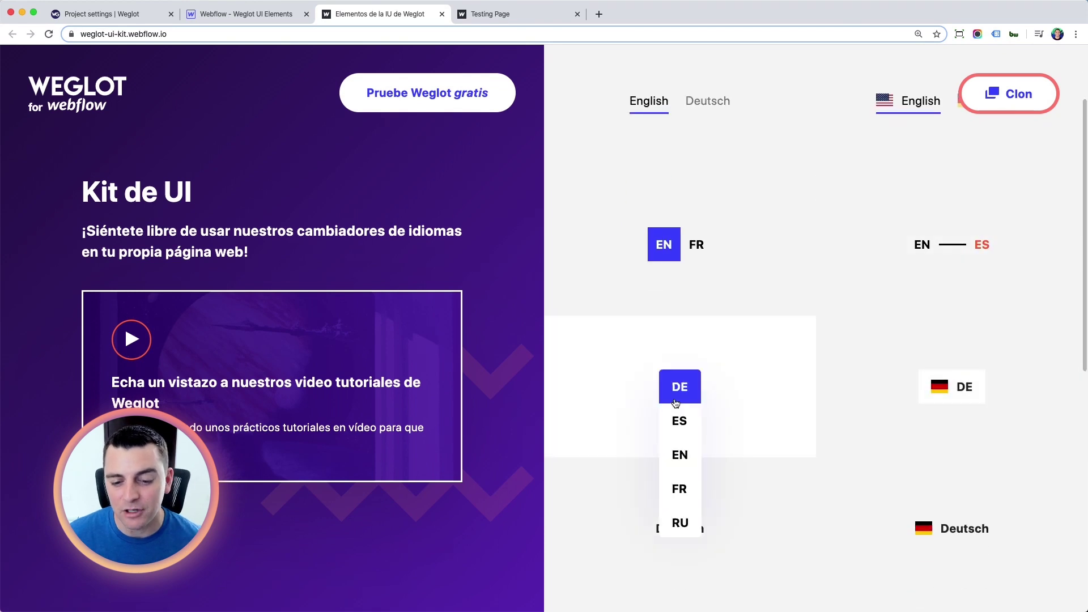
pyautogui.click(680, 454)
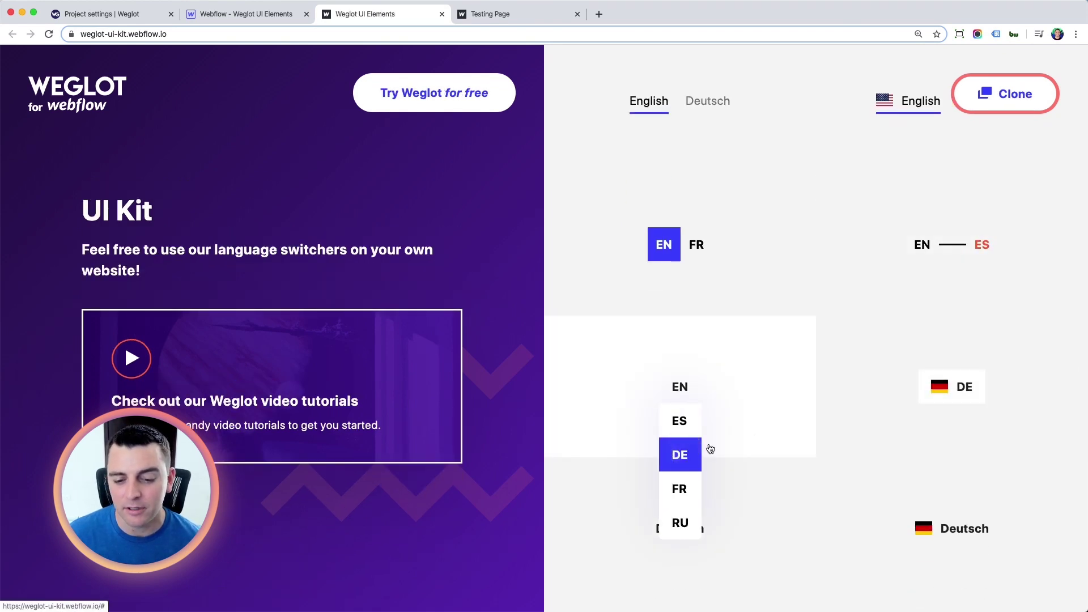
pyautogui.click(776, 435)
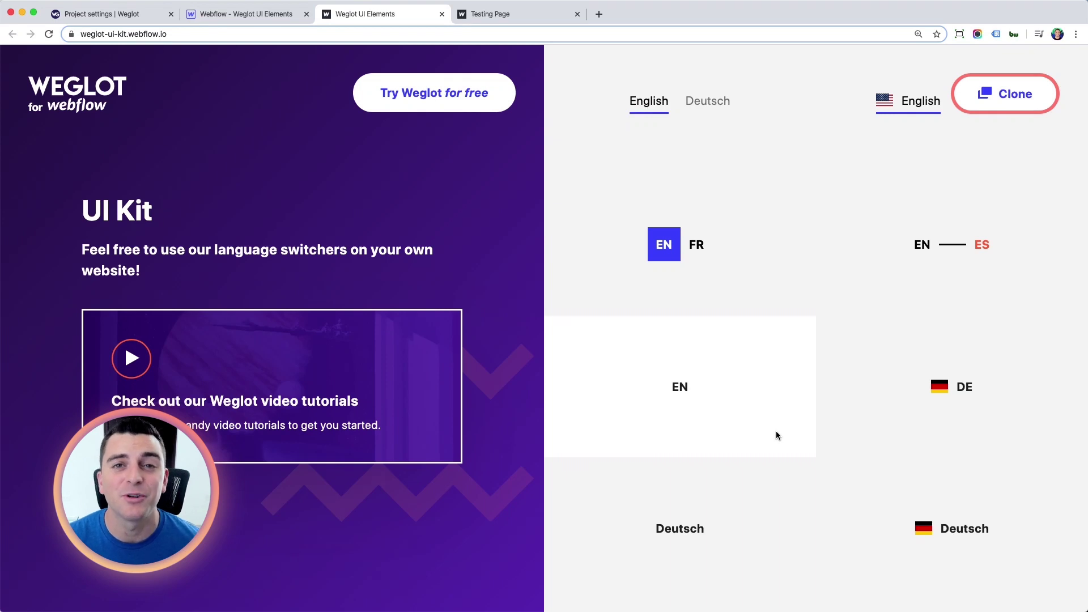
# Check the language list of the flag dropdown and change the page to French with the En/Fr toggle
pyautogui.scroll(-2, 777, 435)
pyautogui.scroll(-1, 777, 435)
pyautogui.moveTo(952, 369)
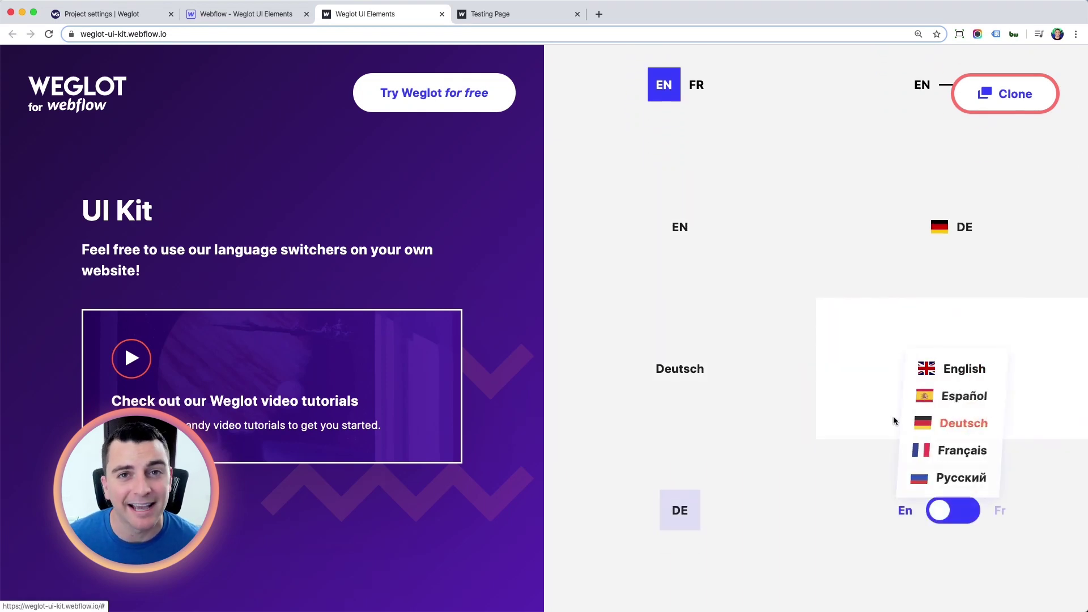
pyautogui.scroll(-1, 957, 449)
pyautogui.click(957, 448)
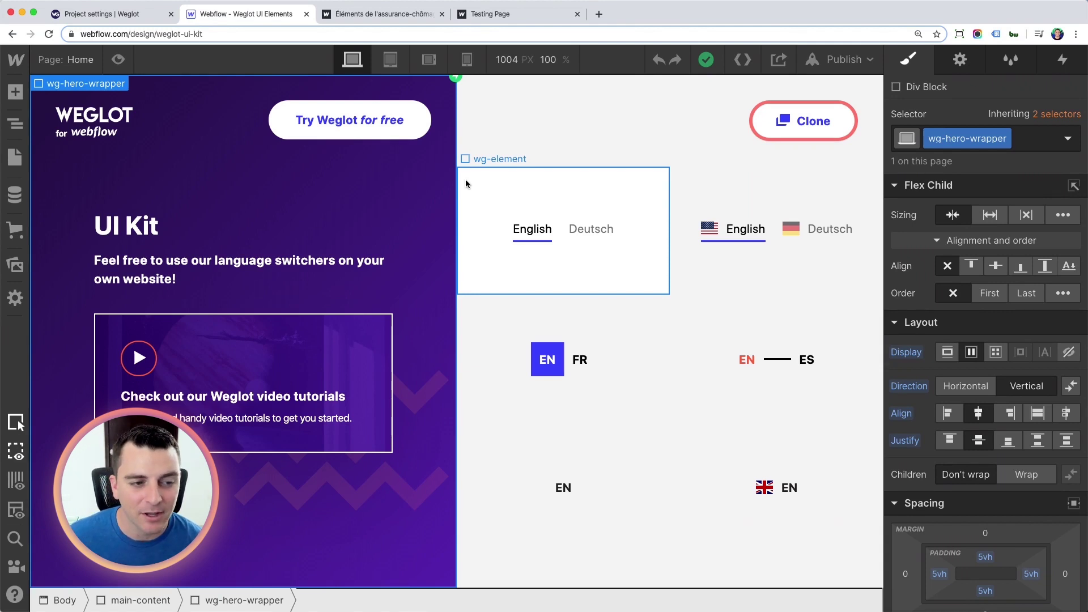
# Examine the structure of the first wg-element in the Webflow Designer, including its wg-element-wrapper and wg-code embed
pyautogui.click(10, 128)
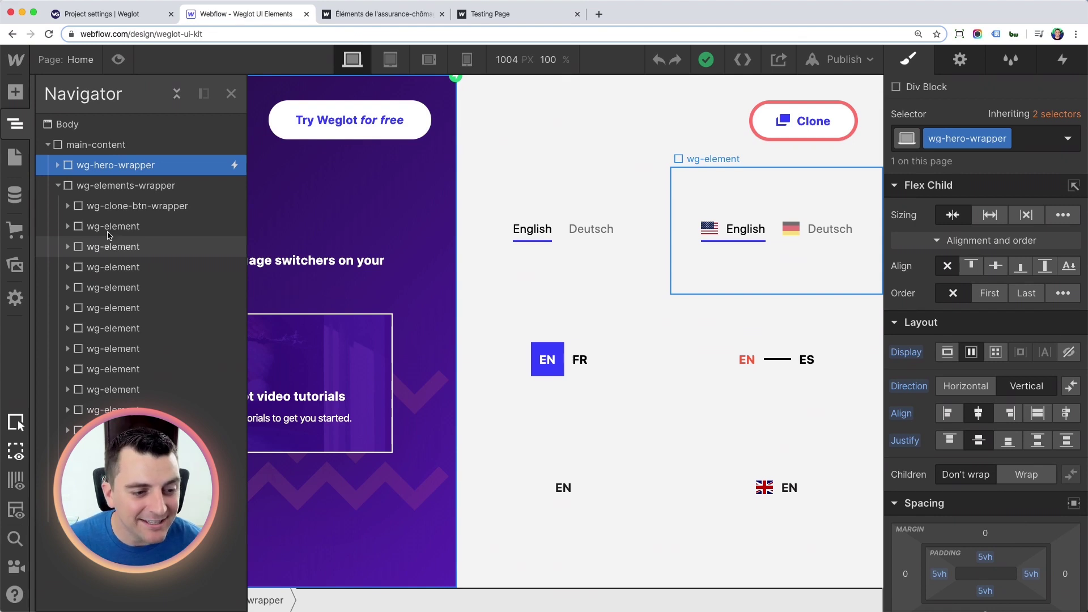
pyautogui.click(68, 226)
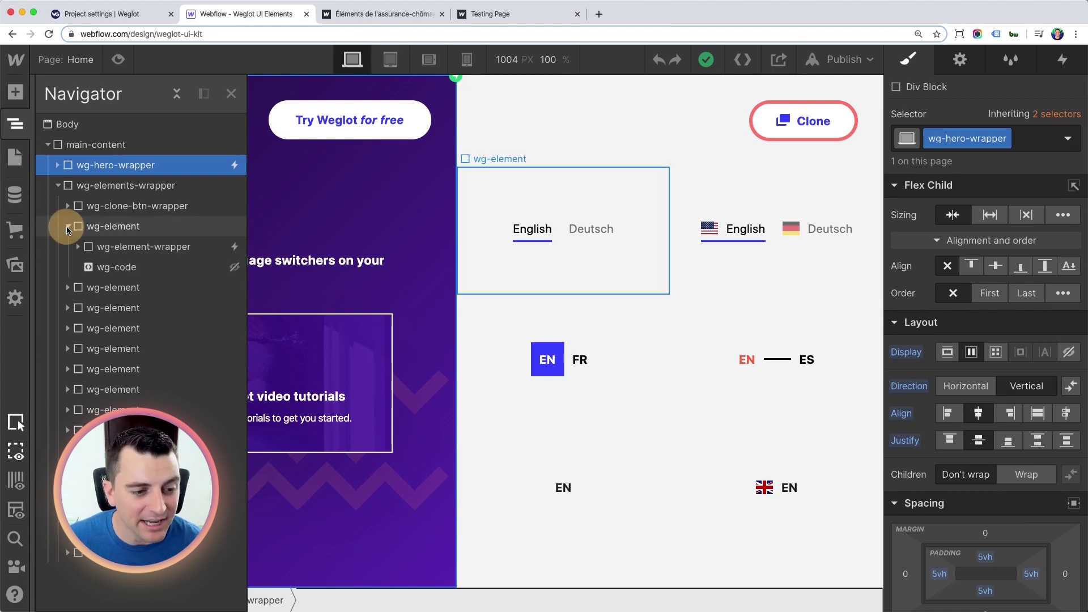
pyautogui.click(146, 251)
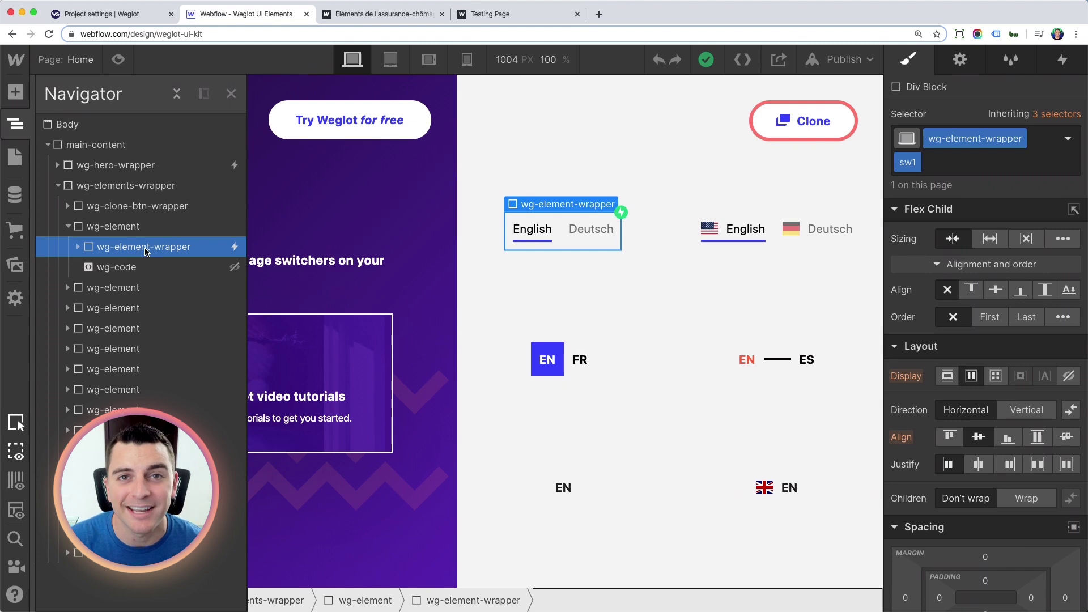
pyautogui.click(134, 265)
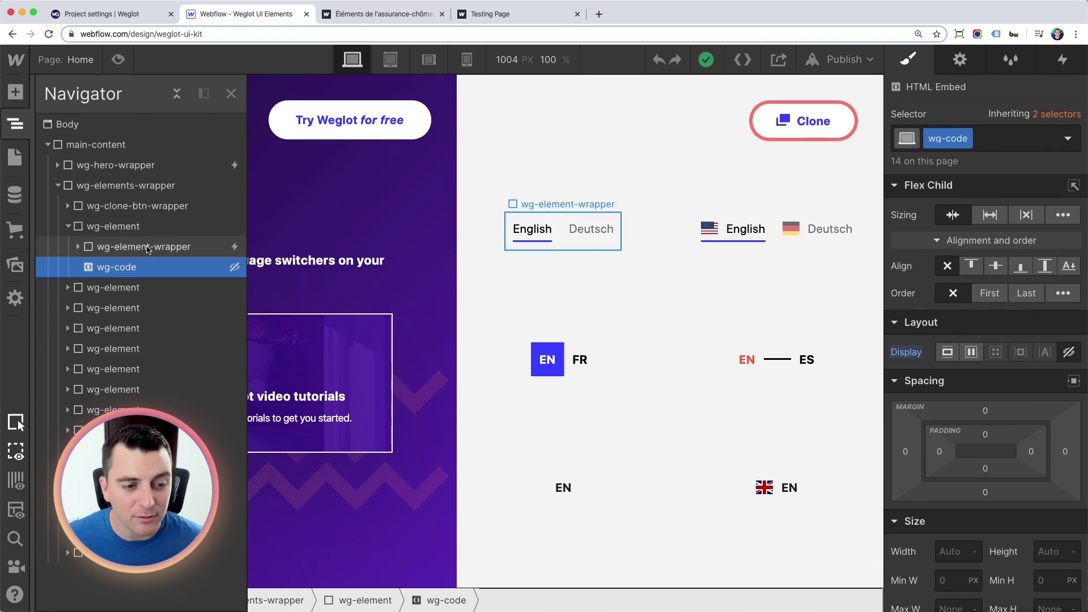
pyautogui.click(147, 247)
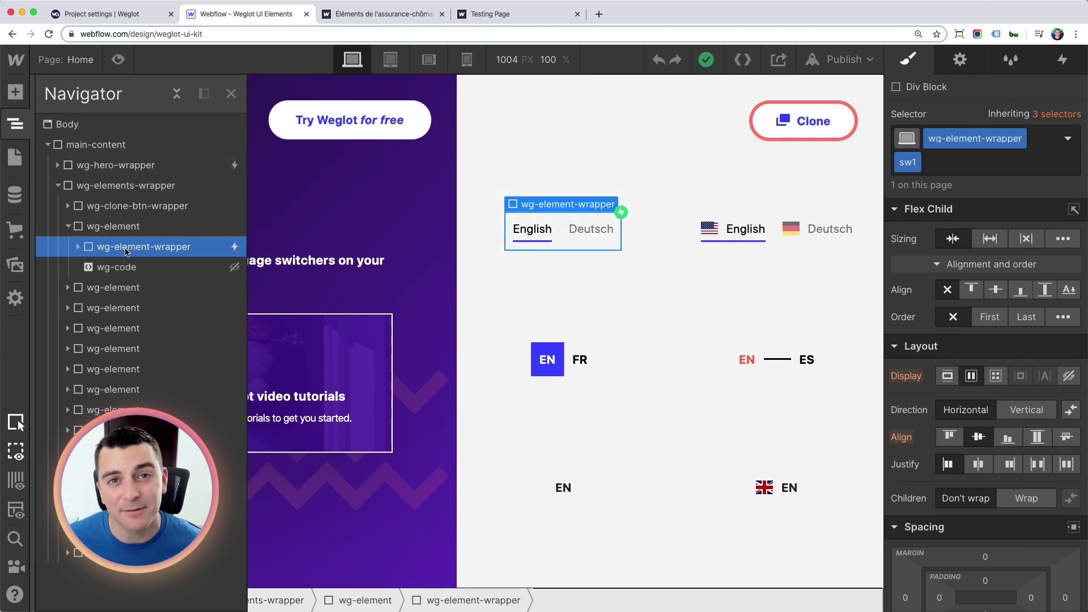
pyautogui.click(110, 270)
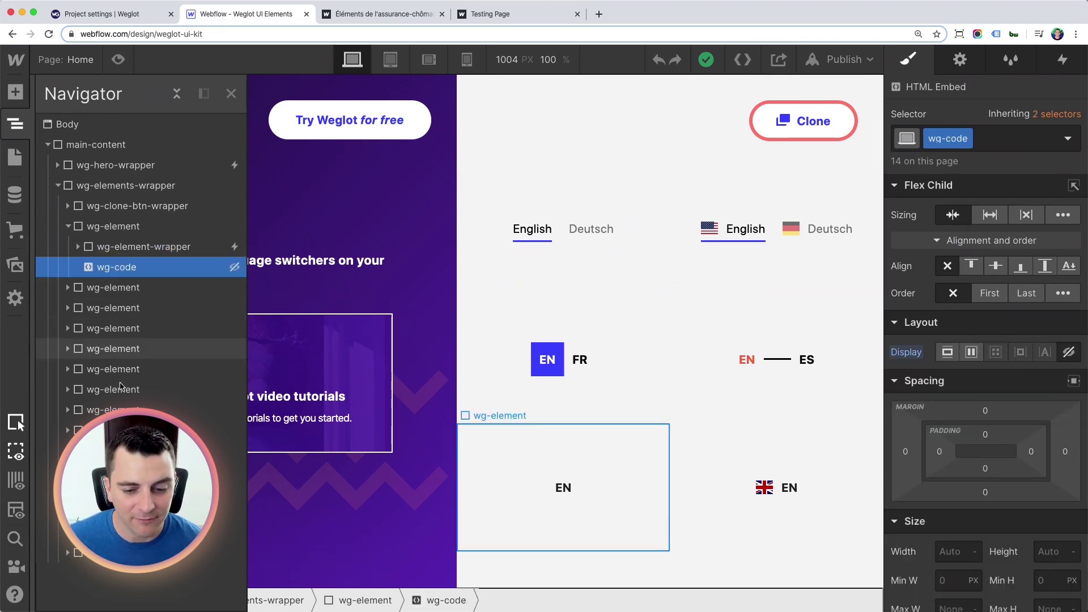
# Examine the wg-element holding the boxed EN dropdown switcher and its wg-element-wrapper in the page structure
pyautogui.scroll(-7, 650, 376)
pyautogui.click(618, 359)
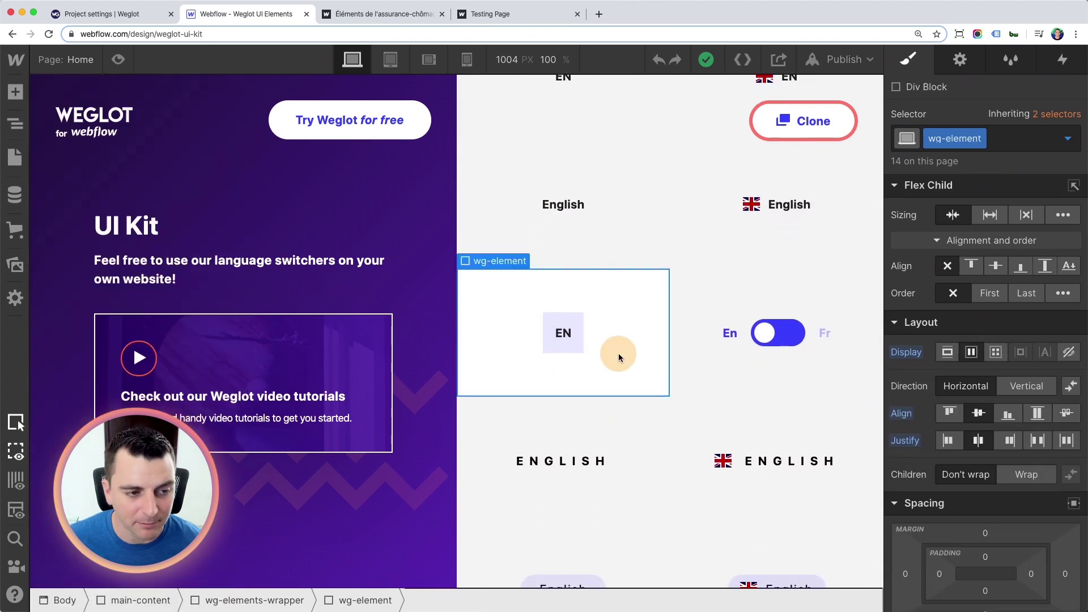
pyautogui.click(15, 125)
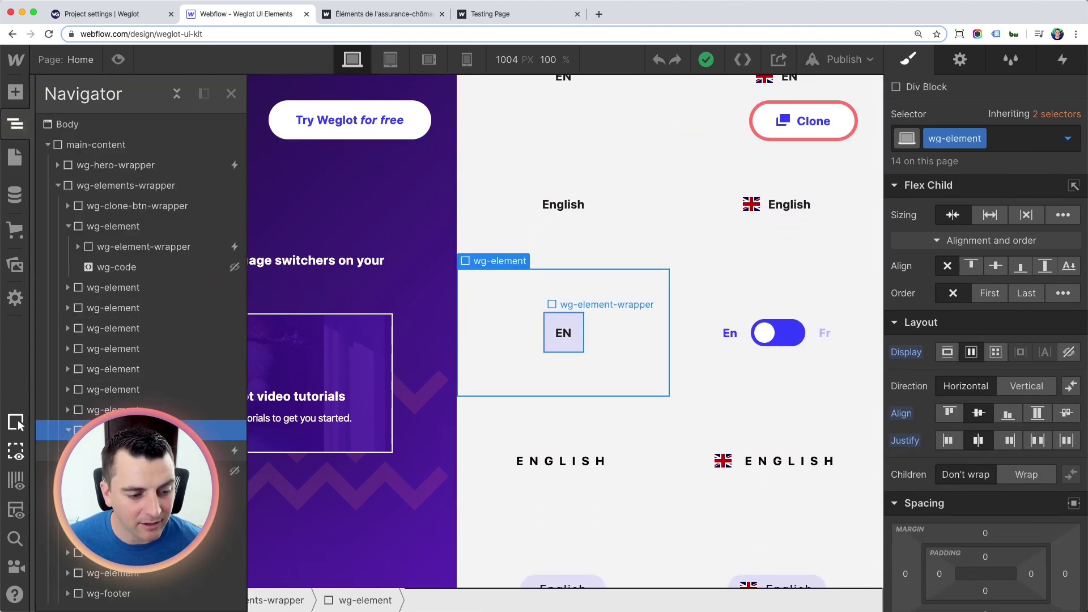
pyautogui.click(563, 332)
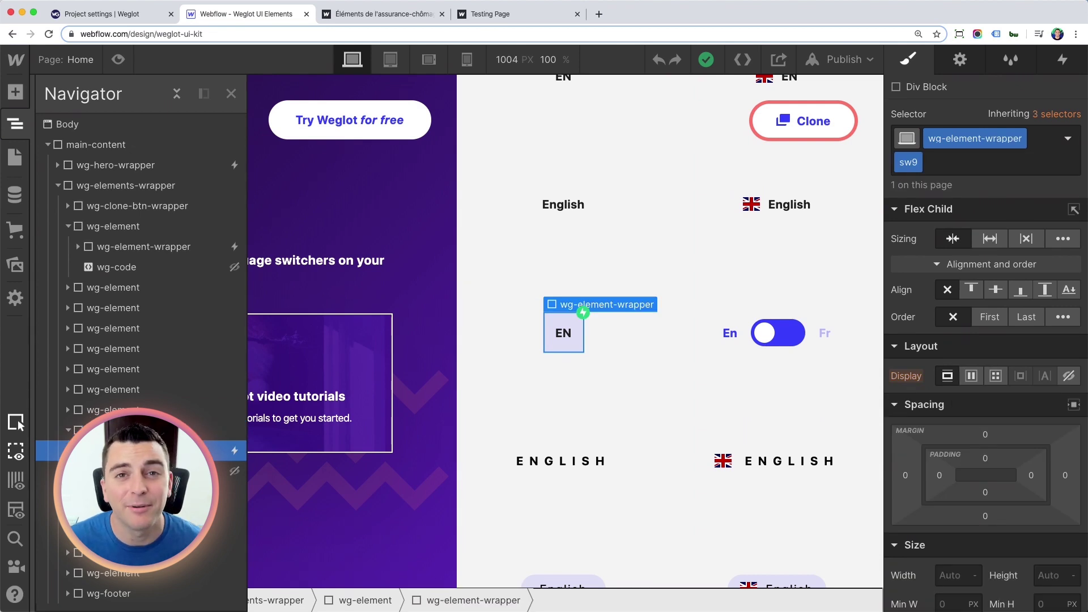
pyautogui.click(141, 471)
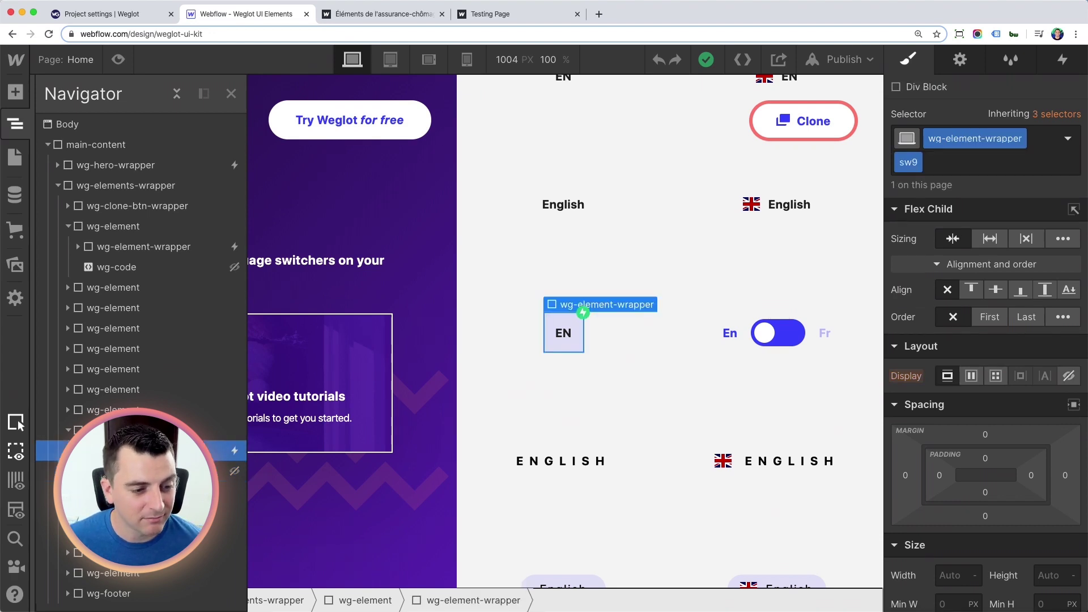
# Copy the wg-element-wrapper of the first English/Deutsch switcher from the Home page into the testing-navmenu of the Testing Page
pyautogui.click(130, 268)
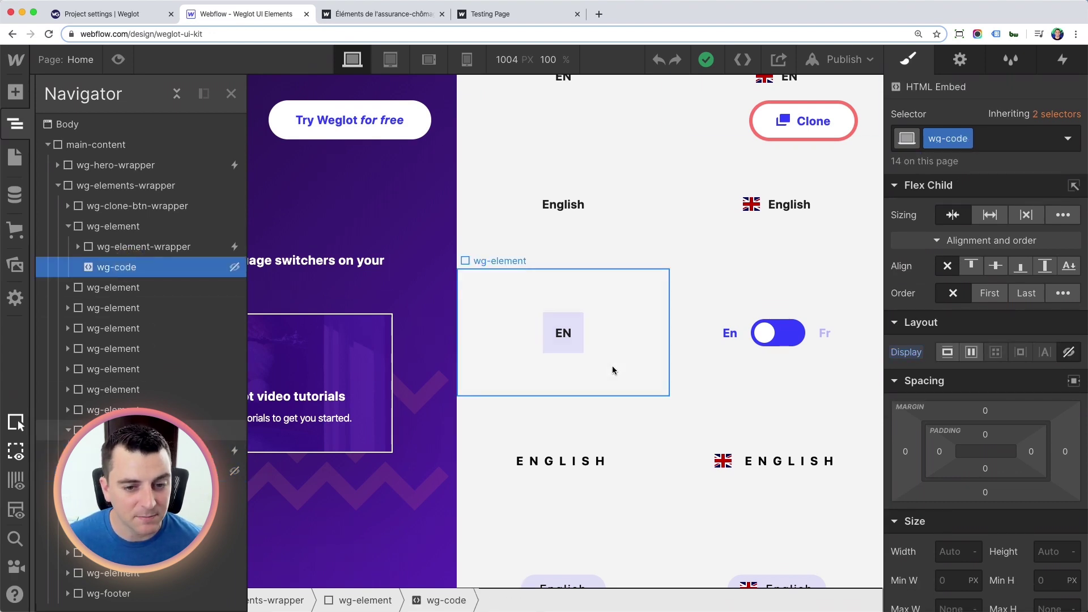
pyautogui.scroll(6, 614, 369)
pyautogui.click(151, 250)
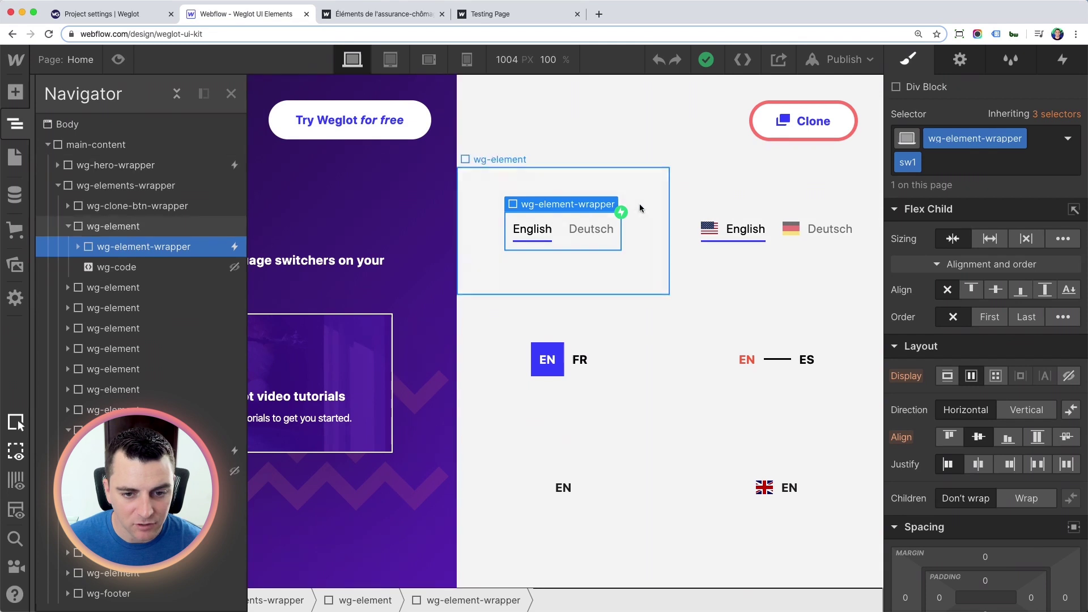
pyautogui.click(15, 157)
pyautogui.click(96, 214)
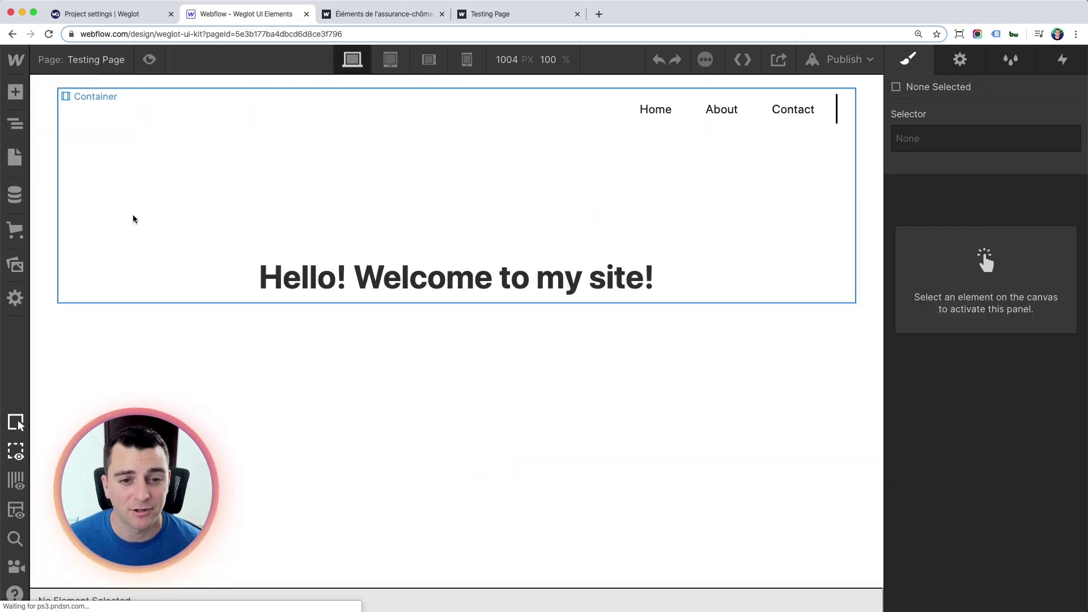
pyautogui.click(835, 128)
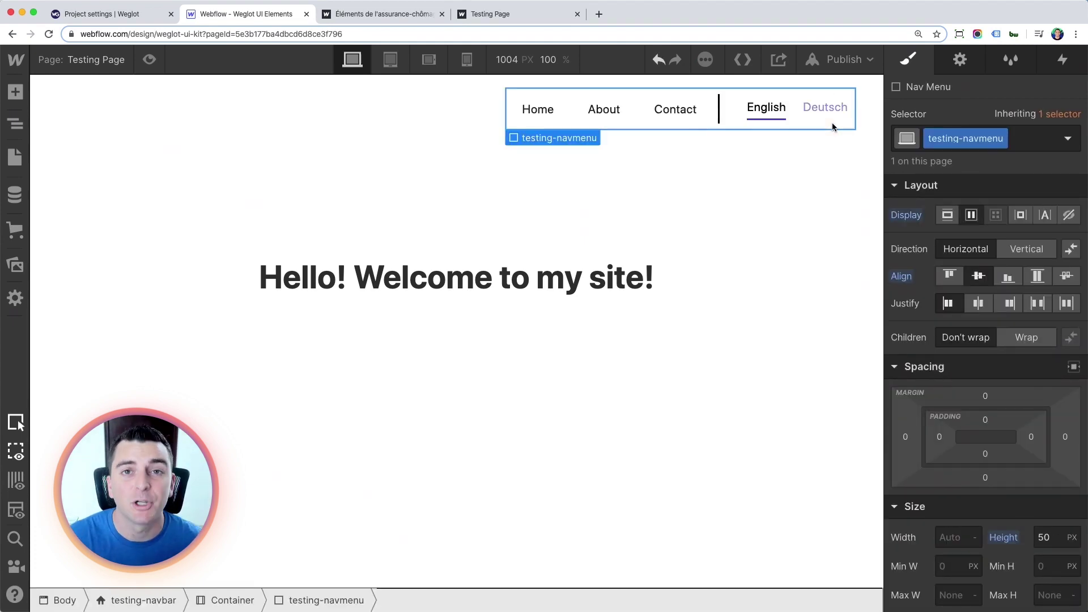
# Preview the Testing Page, switch between English and Deutsch in its navigation menu, and leave the preview
pyautogui.click(150, 59)
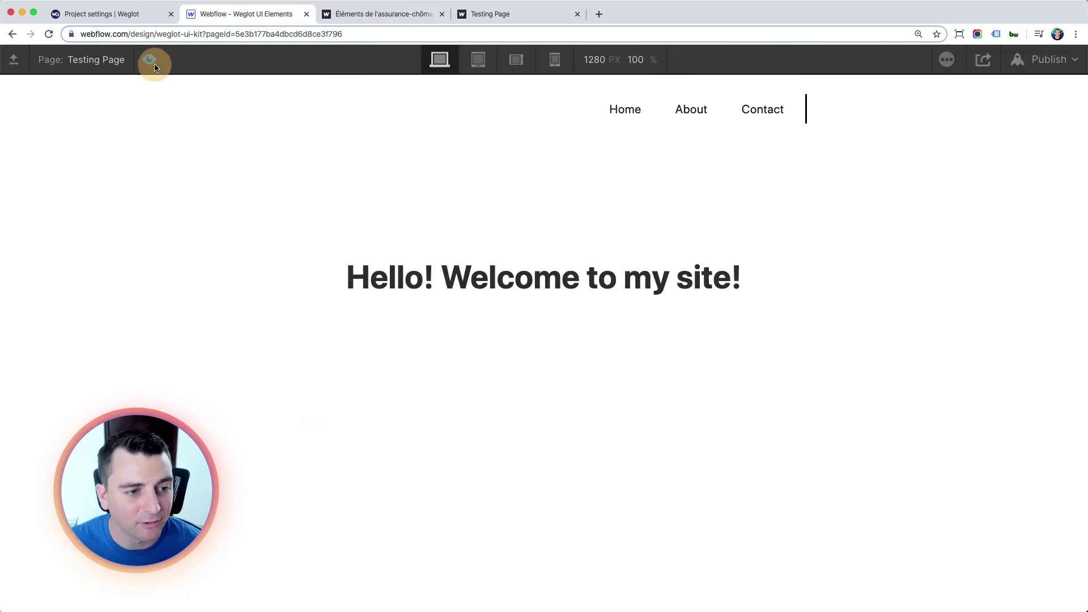
pyautogui.click(912, 118)
pyautogui.click(855, 107)
pyautogui.click(904, 111)
pyautogui.click(853, 111)
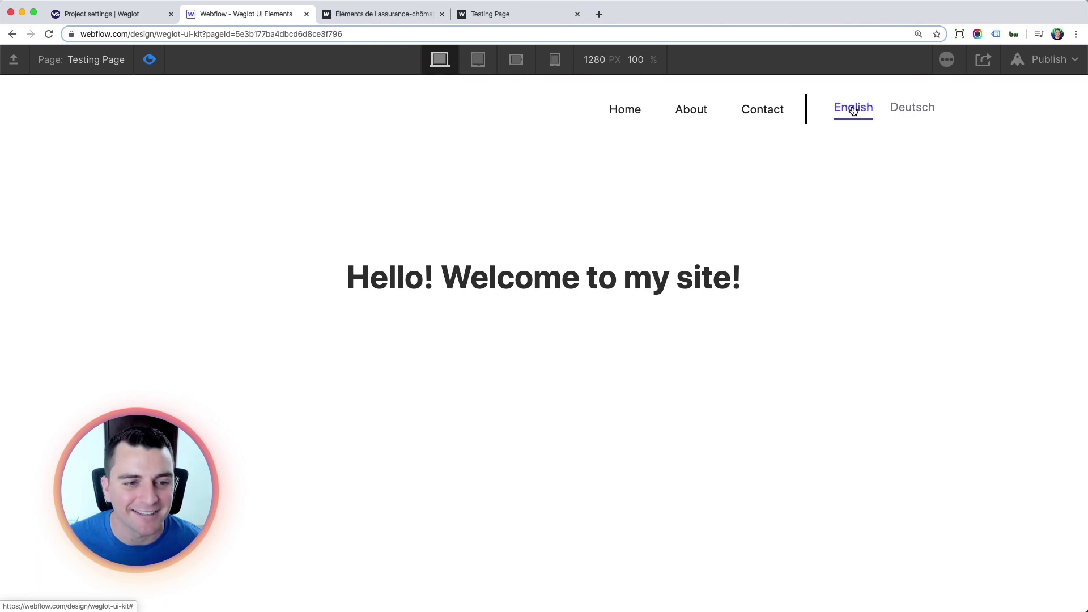
pyautogui.click(149, 59)
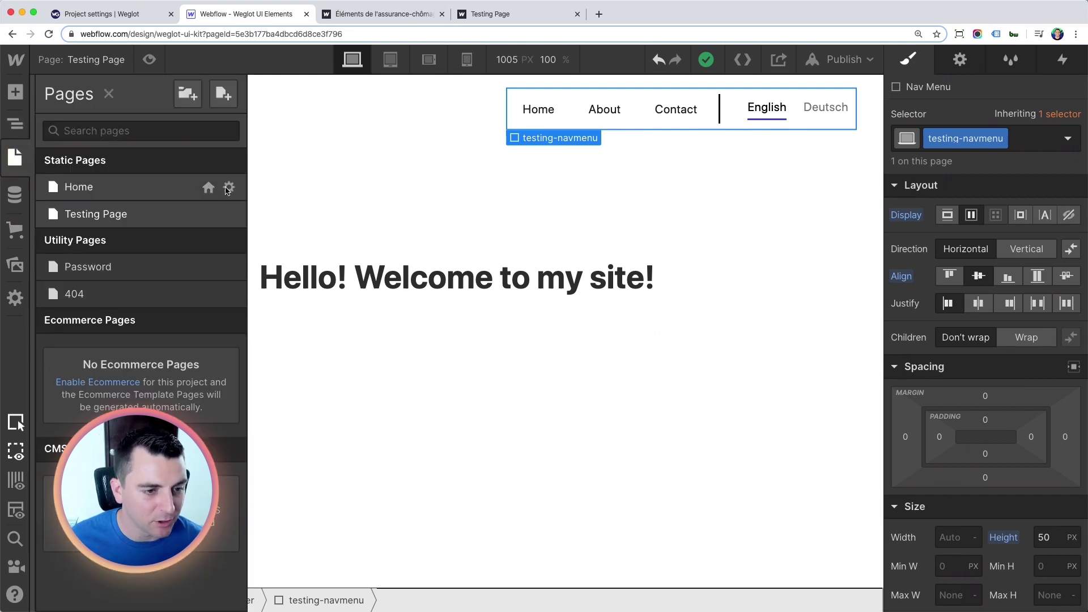
# Return to the Home page and select the wg-code embed belonging to the first English/Deutsch switcher
pyautogui.click(136, 187)
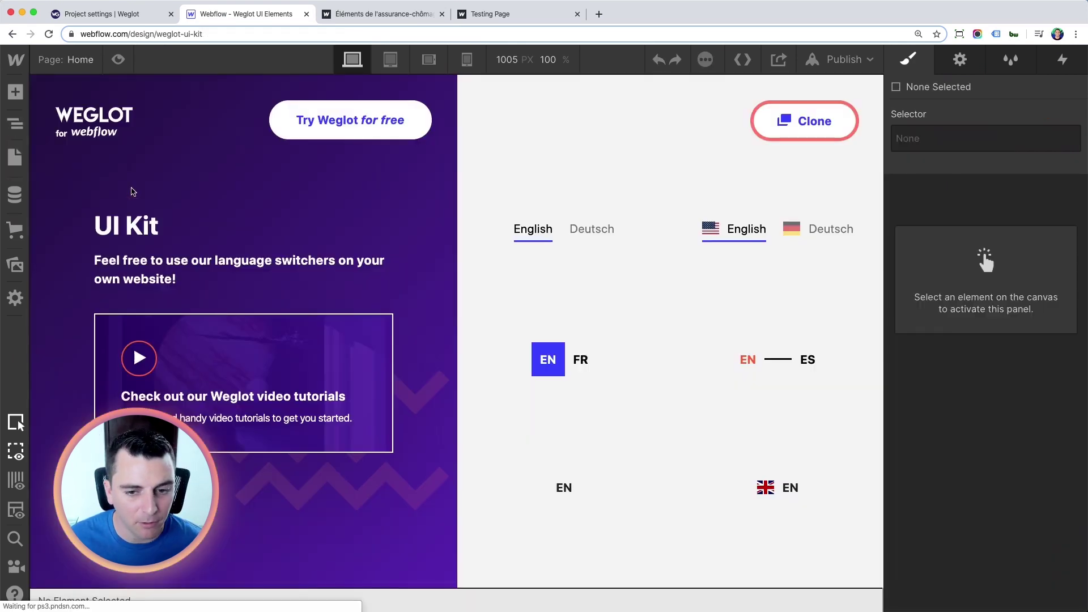
pyautogui.click(570, 217)
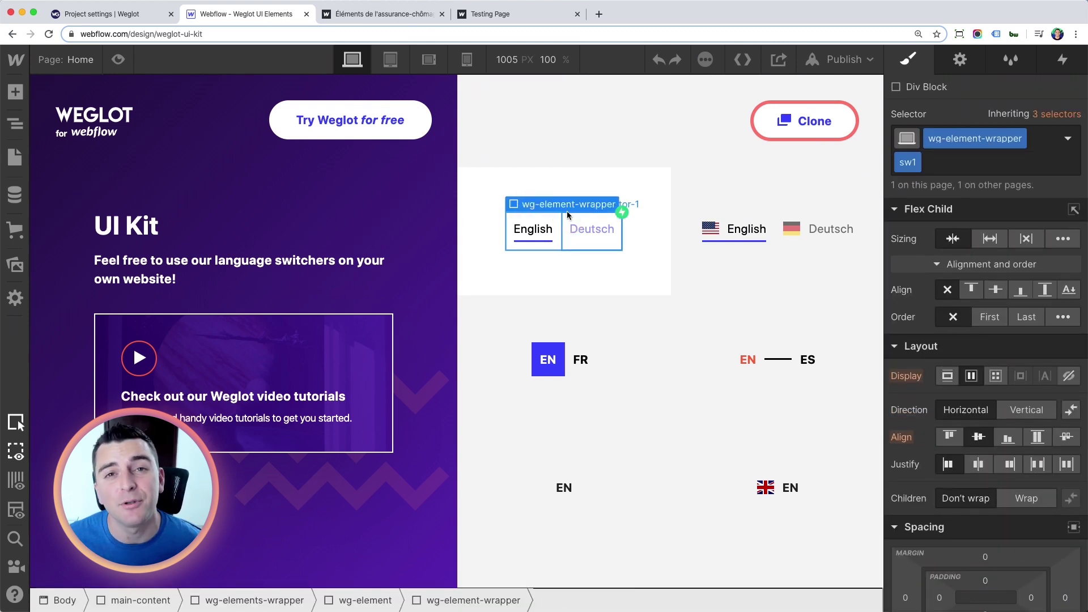
pyautogui.click(17, 124)
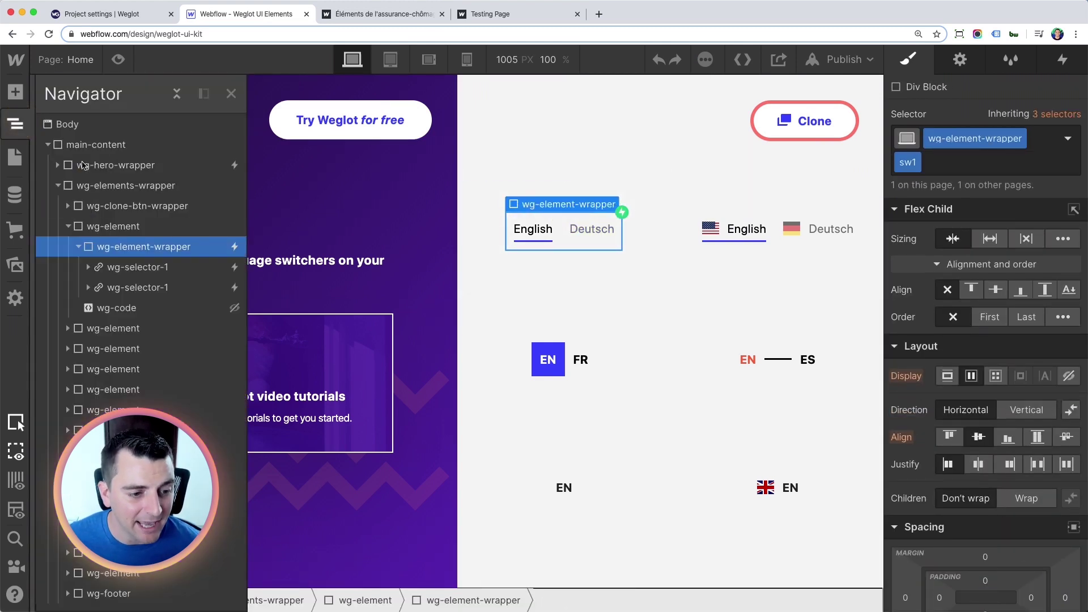
pyautogui.click(110, 307)
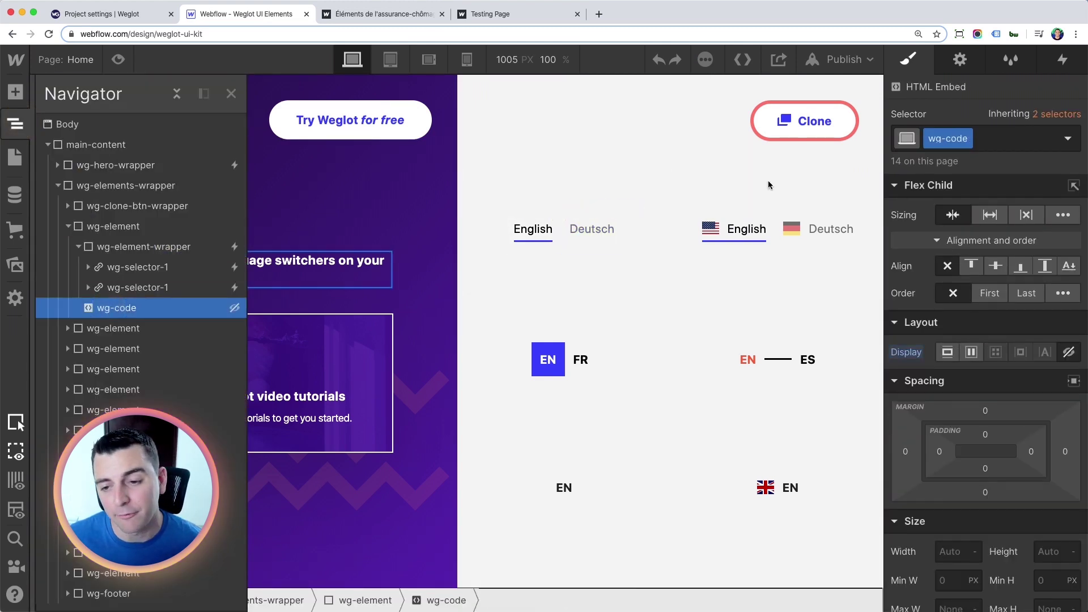
# Open the code of the selected wg-code embed and select the entire script
pyautogui.click(959, 58)
pyautogui.click(973, 188)
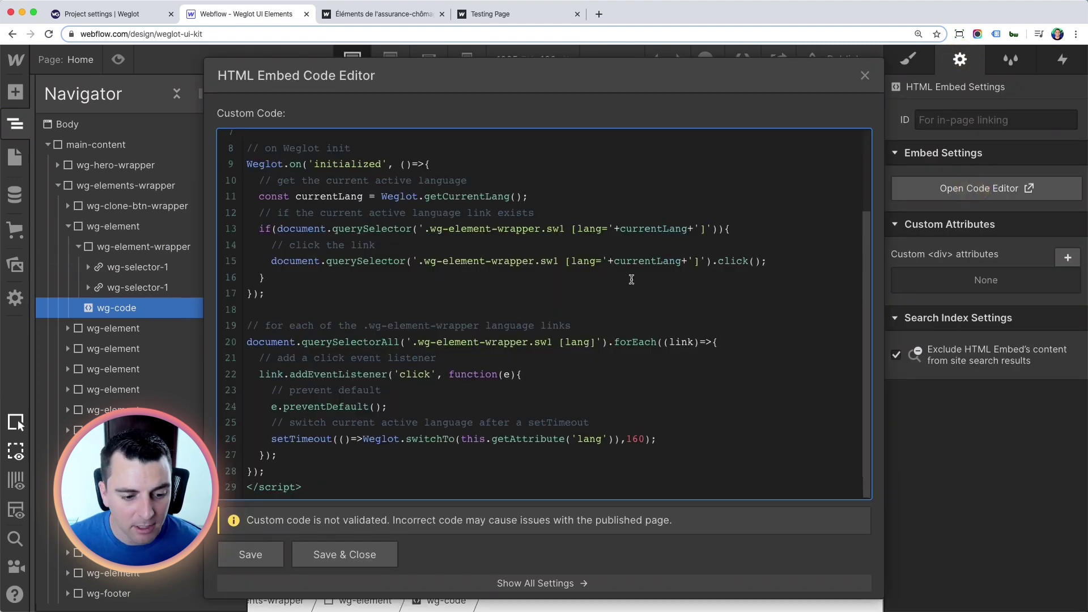
pyautogui.moveTo(326, 488); pyautogui.dragTo(221, 136)
pyautogui.scroll(5, 240, 390)
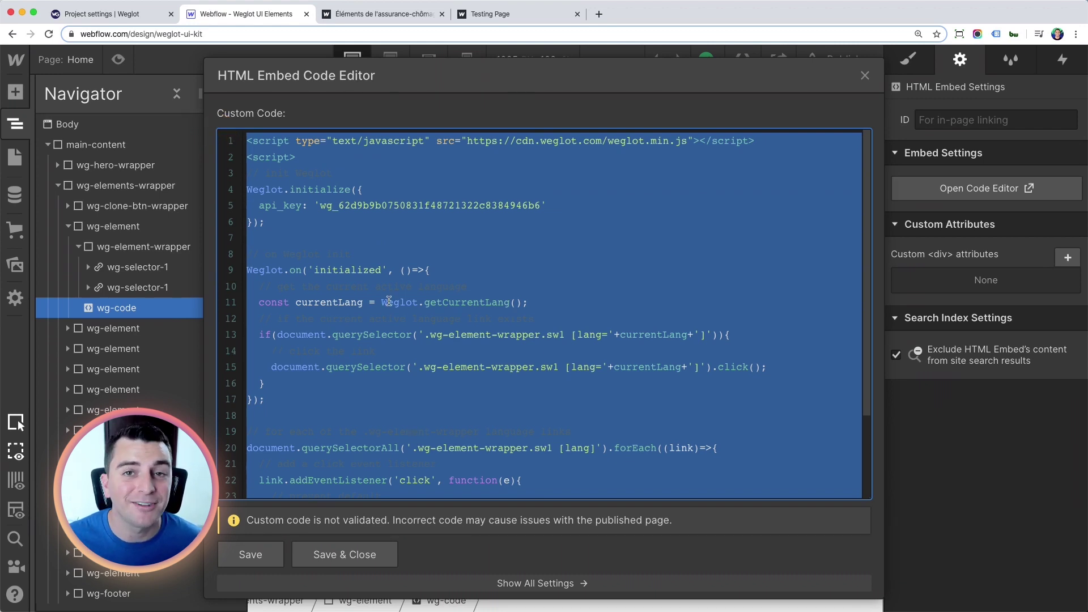
# Save and close the embed code, switch to the Testing Page and open its page settings
pyautogui.click(344, 554)
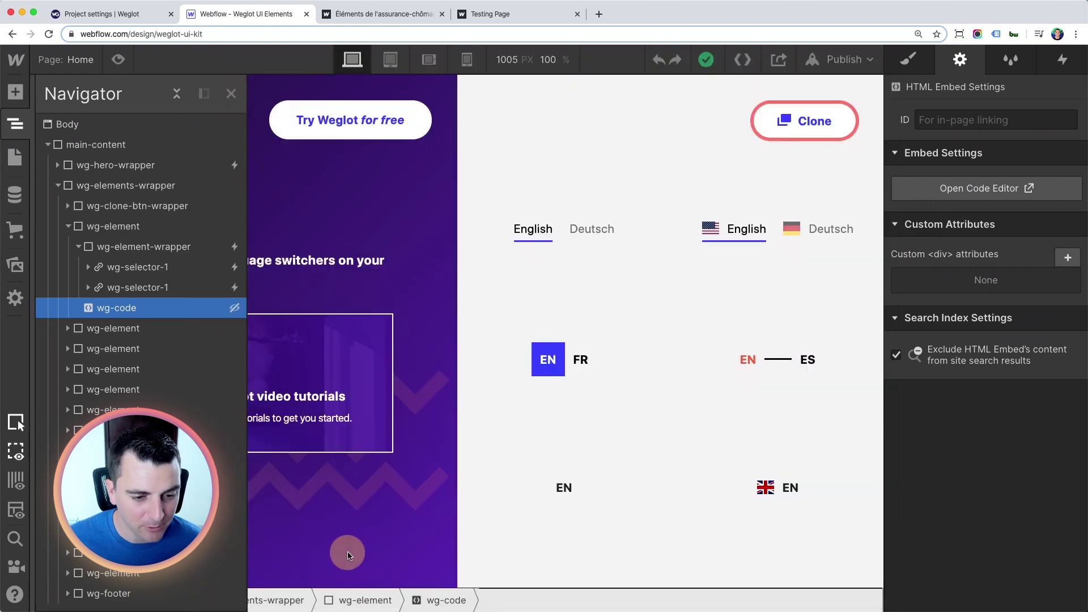
pyautogui.click(15, 157)
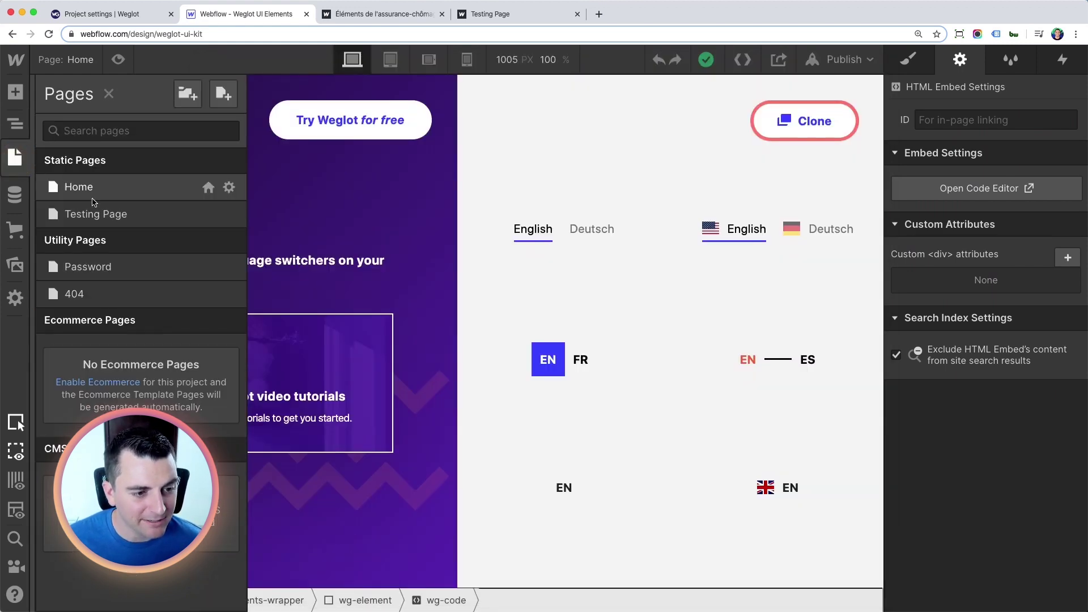
pyautogui.click(68, 213)
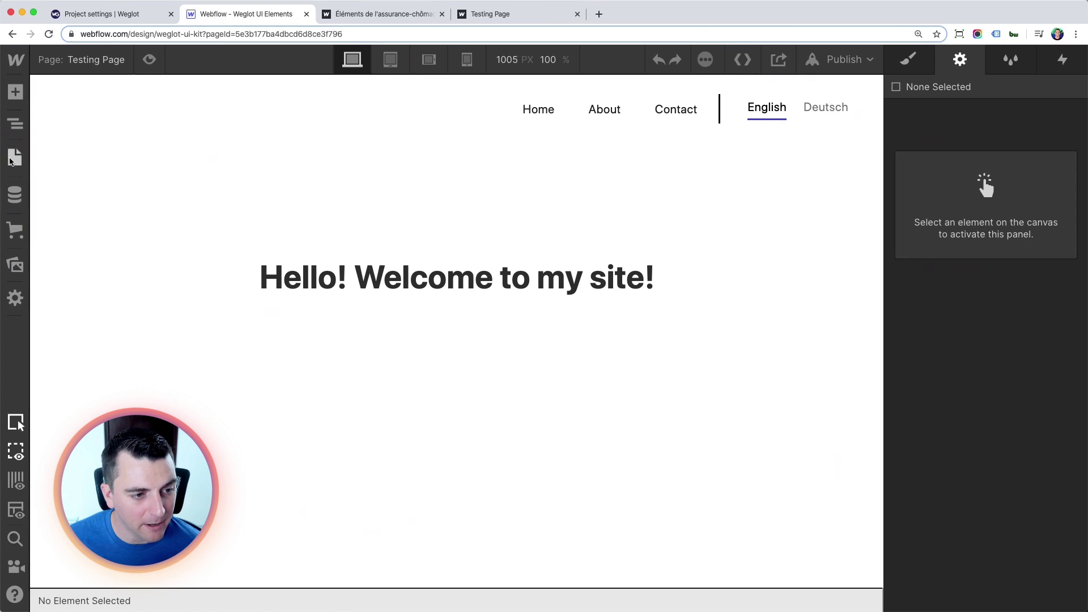
pyautogui.click(14, 157)
pyautogui.click(229, 213)
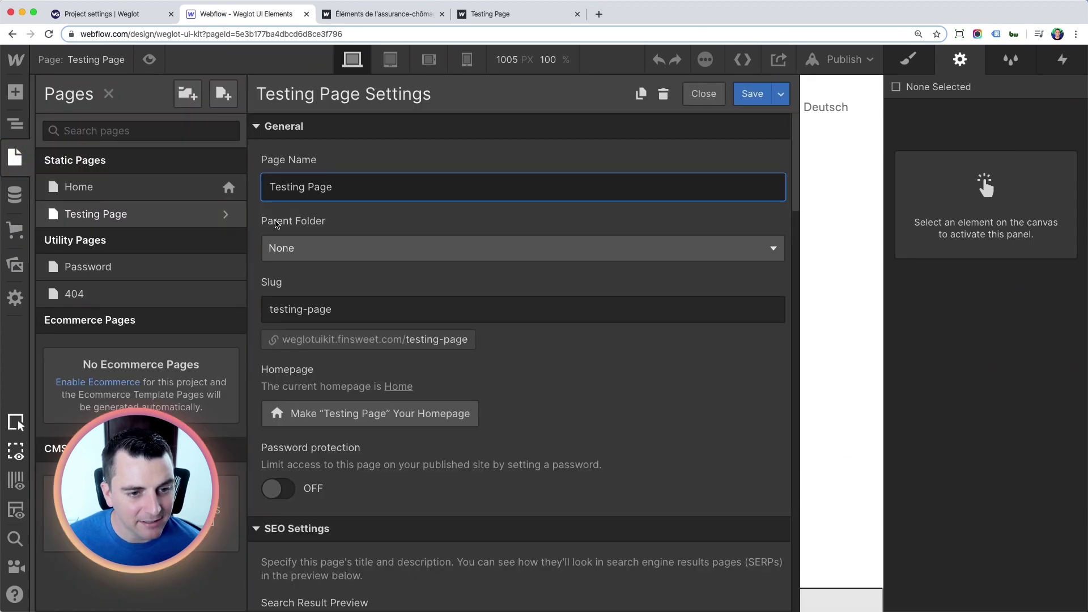
# Paste the copied Weglot script, including its API key, into the Testing Page's custom code before the </body> tag
pyautogui.scroll(-8, 270, 223)
pyautogui.scroll(-15, 271, 222)
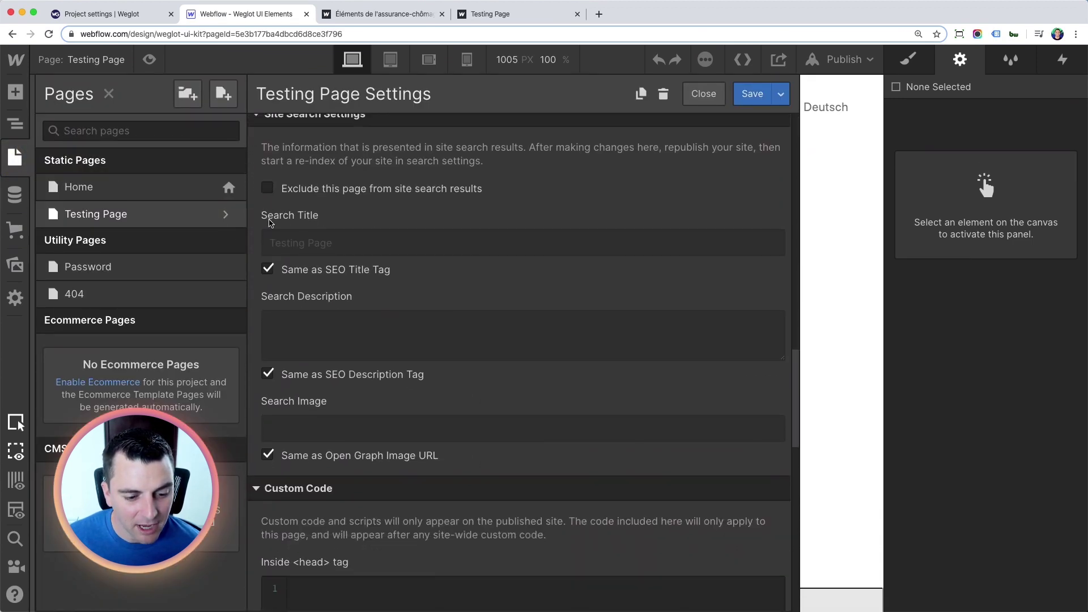
pyautogui.click(380, 333)
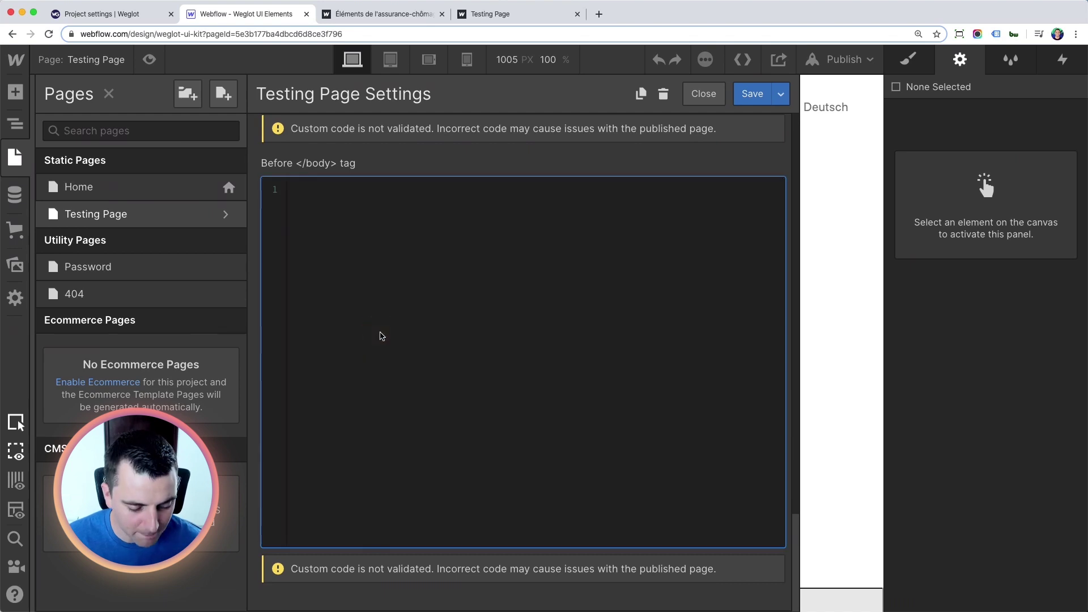
pyautogui.press('super+v')
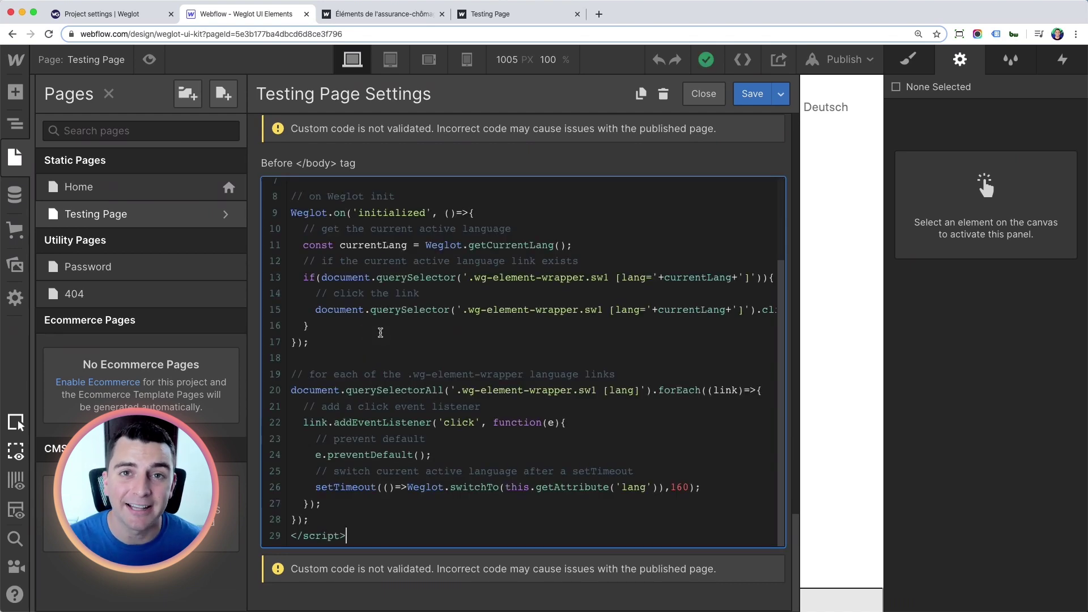
# Review the pasted script, highlighting the Weglot library and initialize block and reading the language-switching code below it
pyautogui.scroll(3, 380, 332)
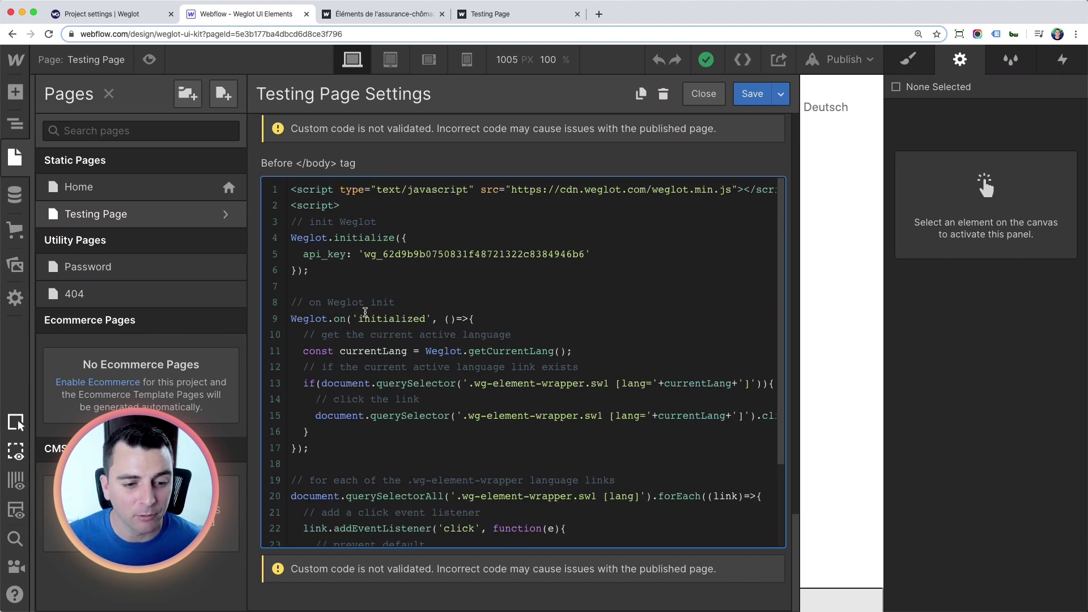
pyautogui.moveTo(327, 280); pyautogui.dragTo(272, 193)
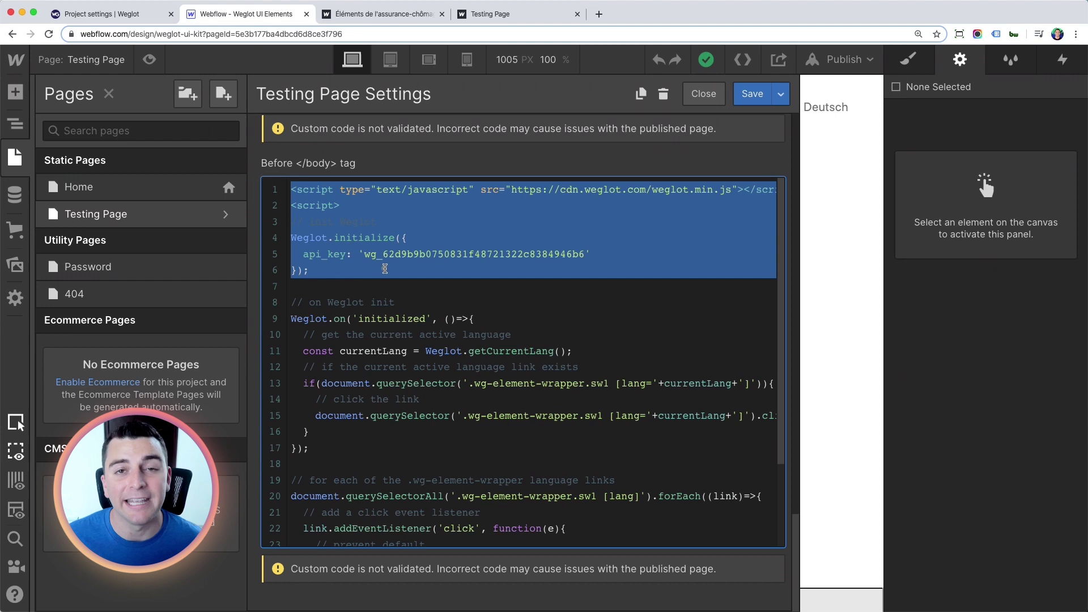
pyautogui.click(385, 270)
pyautogui.scroll(-2, 394, 282)
pyautogui.scroll(-3, 393, 283)
pyautogui.hscroll(-1, 393, 283)
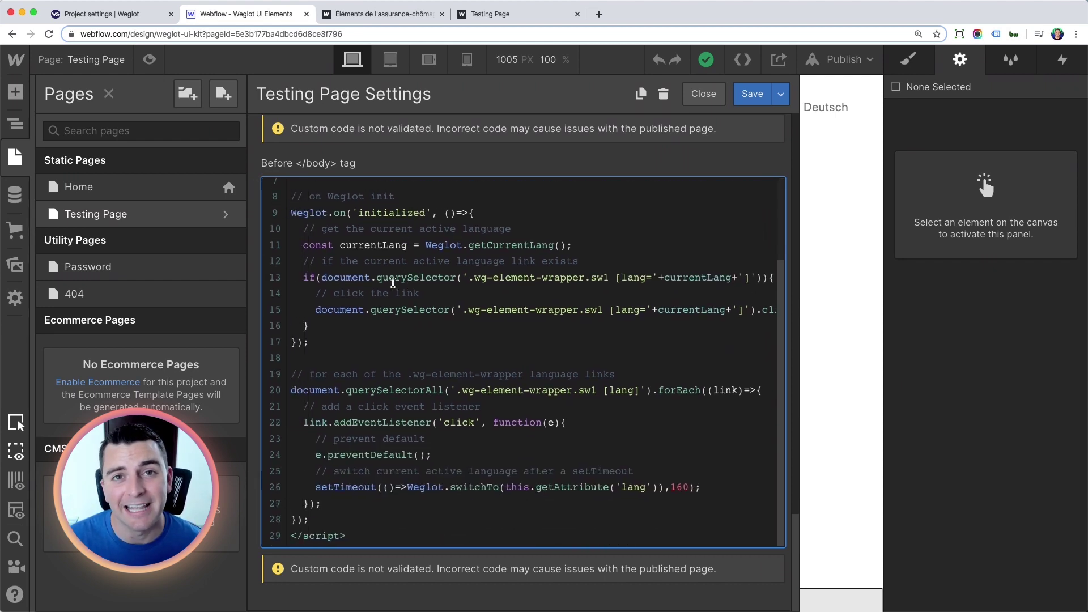
pyautogui.scroll(3, 394, 283)
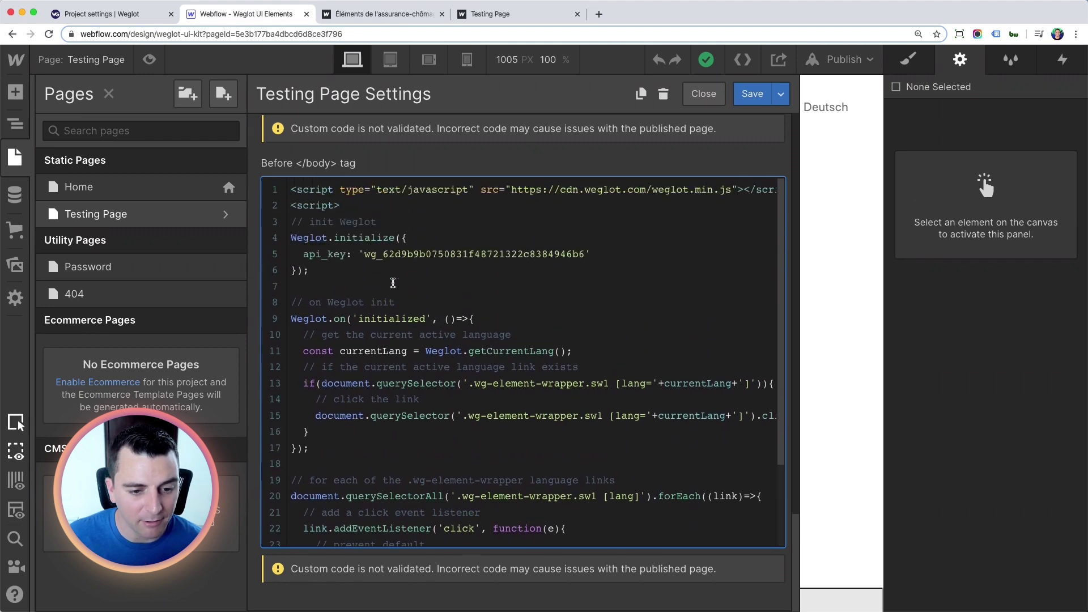
# Save the Testing Page settings and publish the site to weglot-ui-kit.webflow.io
pyautogui.click(741, 92)
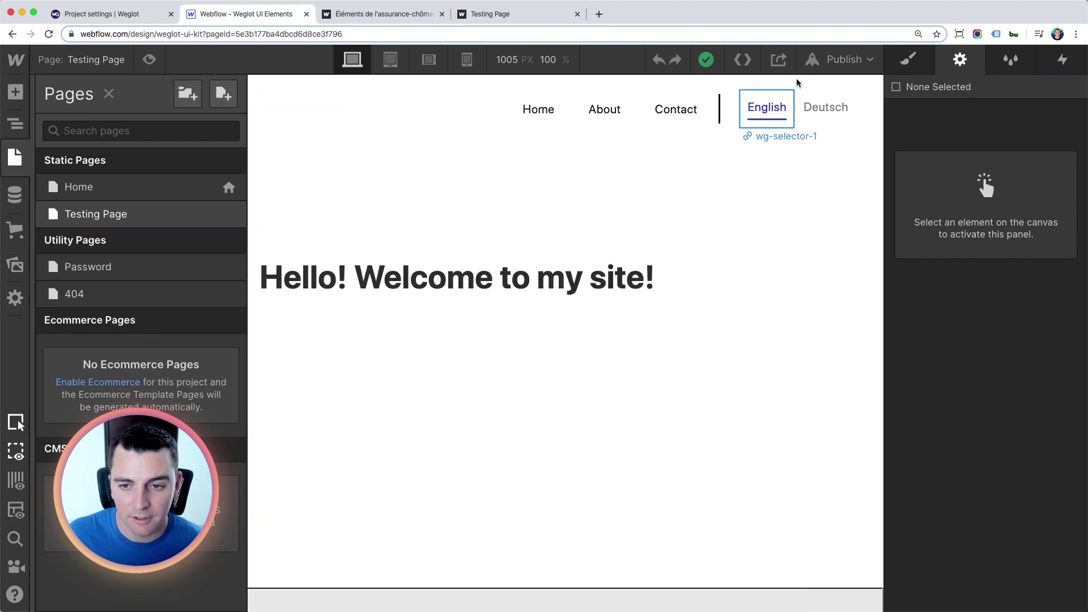
pyautogui.click(845, 64)
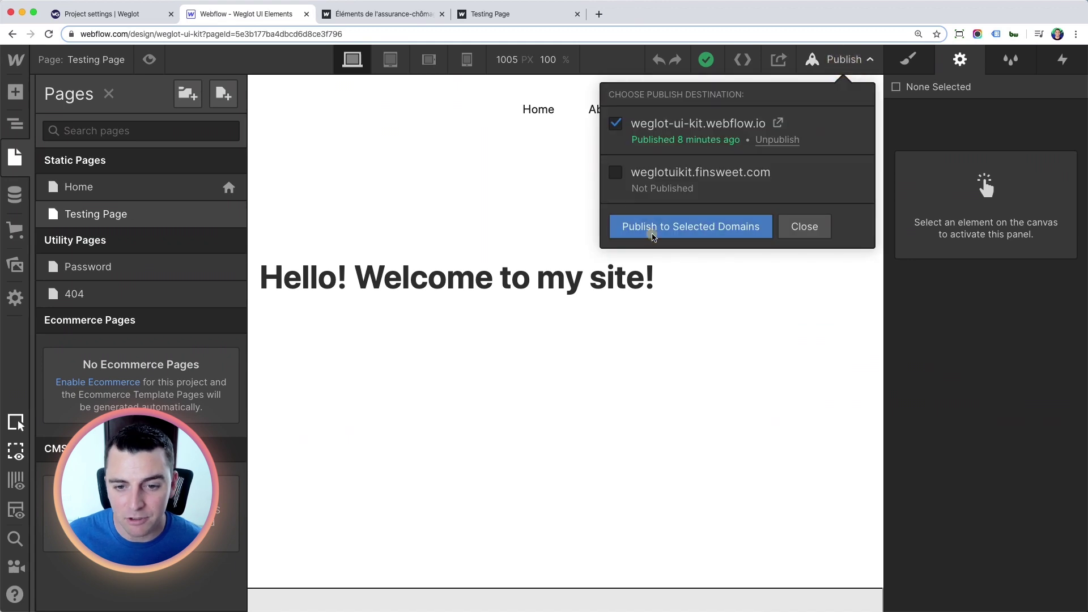
pyautogui.click(653, 234)
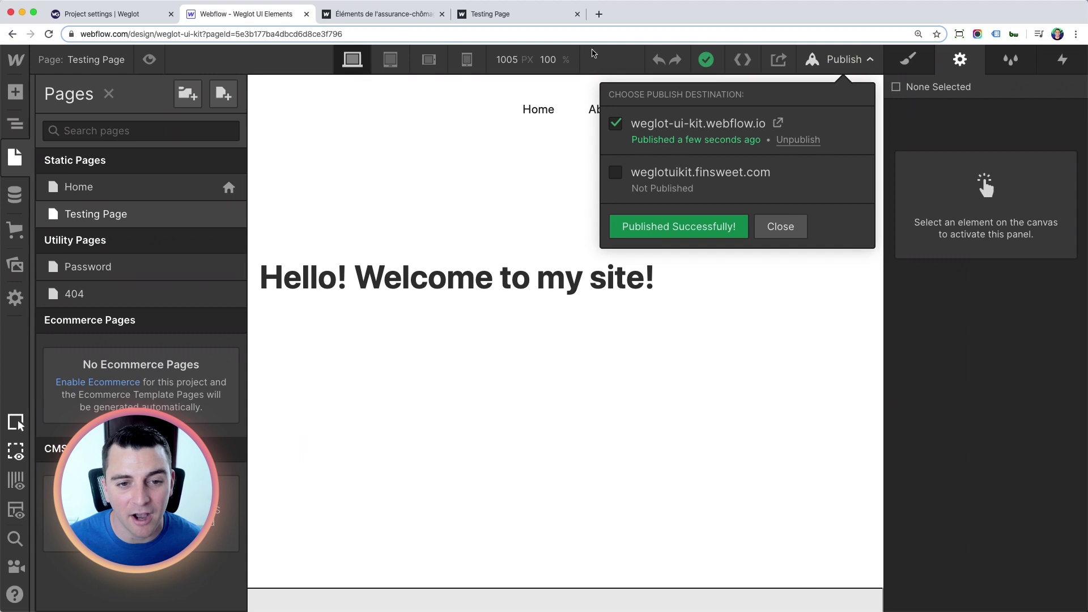
# Reload the published testing page and switch repeatedly between English and Deutsch in its navigation menu
pyautogui.click(537, 18)
pyautogui.click(479, 35)
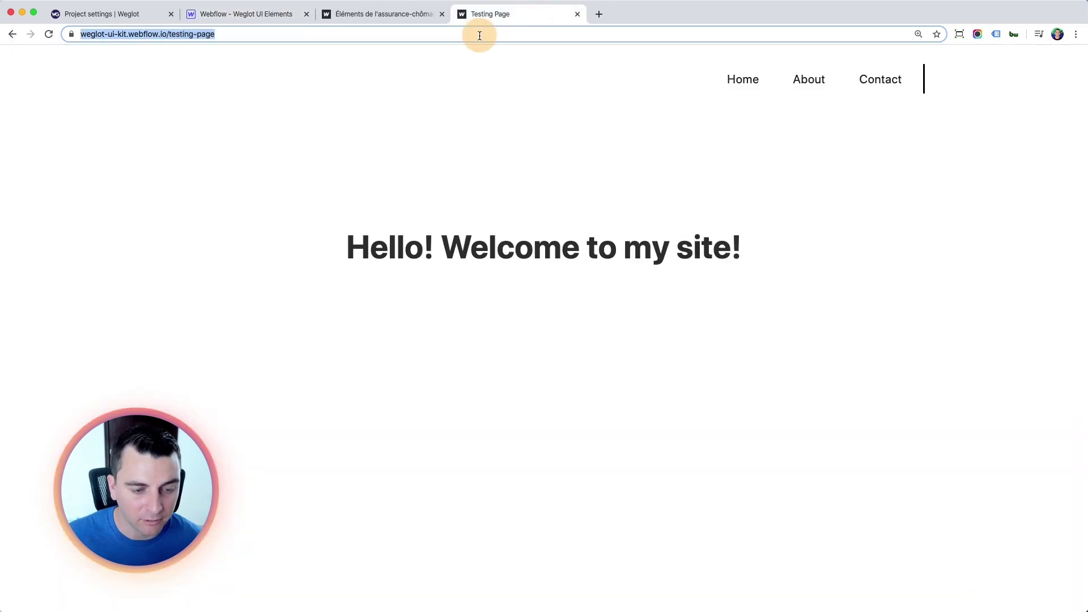
pyautogui.press('Return')
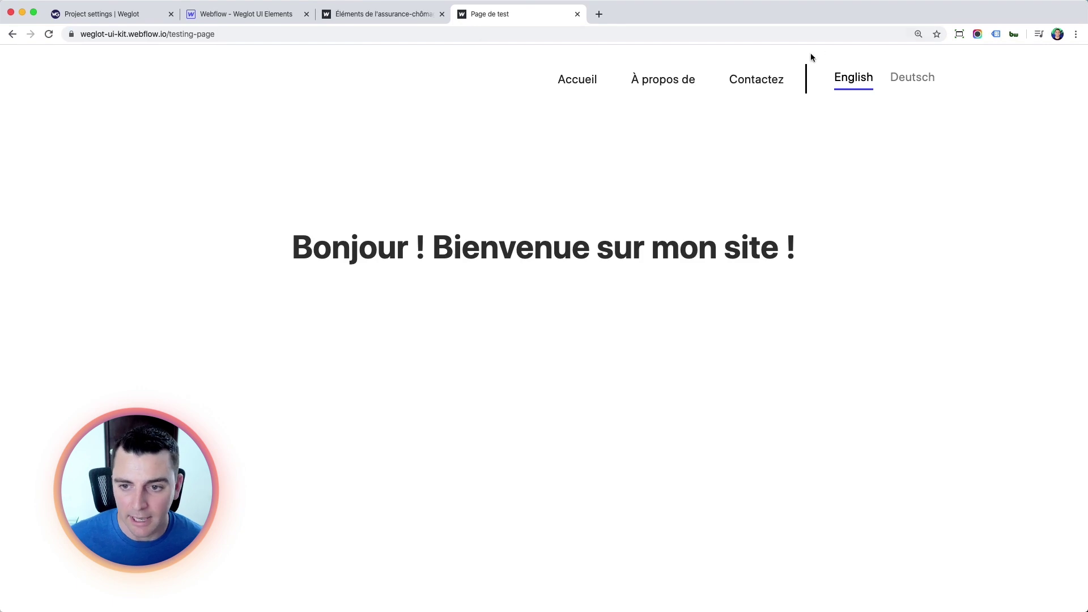
pyautogui.click(861, 83)
pyautogui.click(915, 82)
pyautogui.click(855, 81)
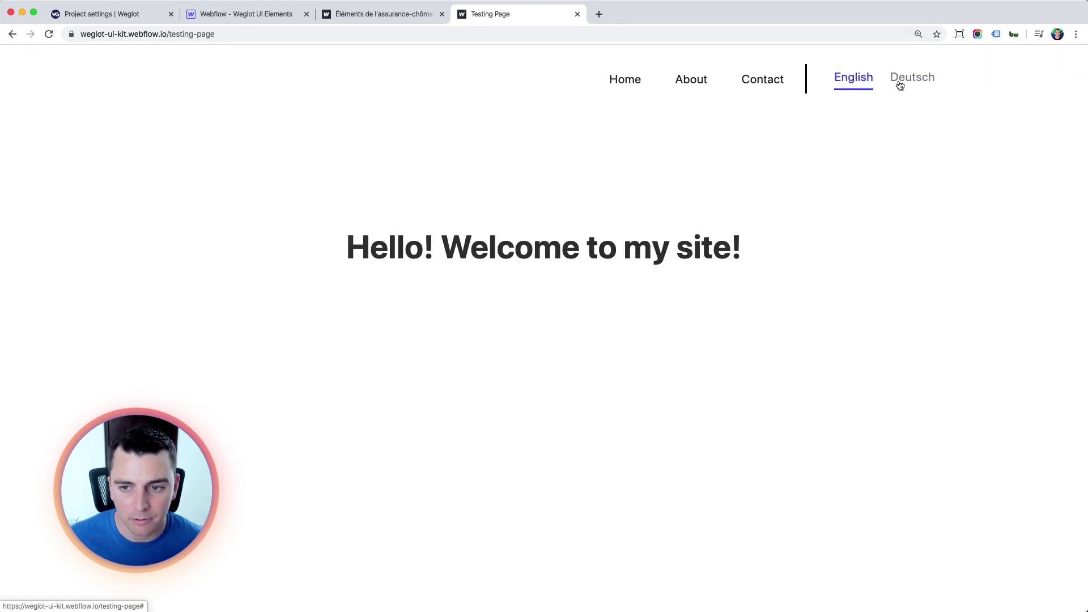
pyautogui.click(913, 86)
pyautogui.click(835, 81)
pyautogui.click(927, 87)
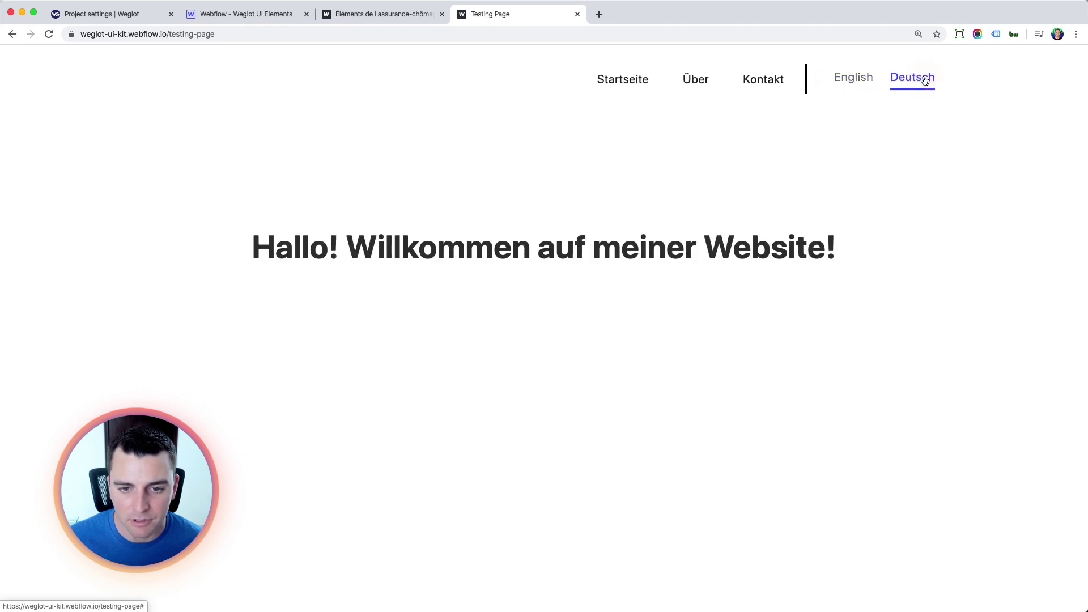
pyautogui.click(862, 88)
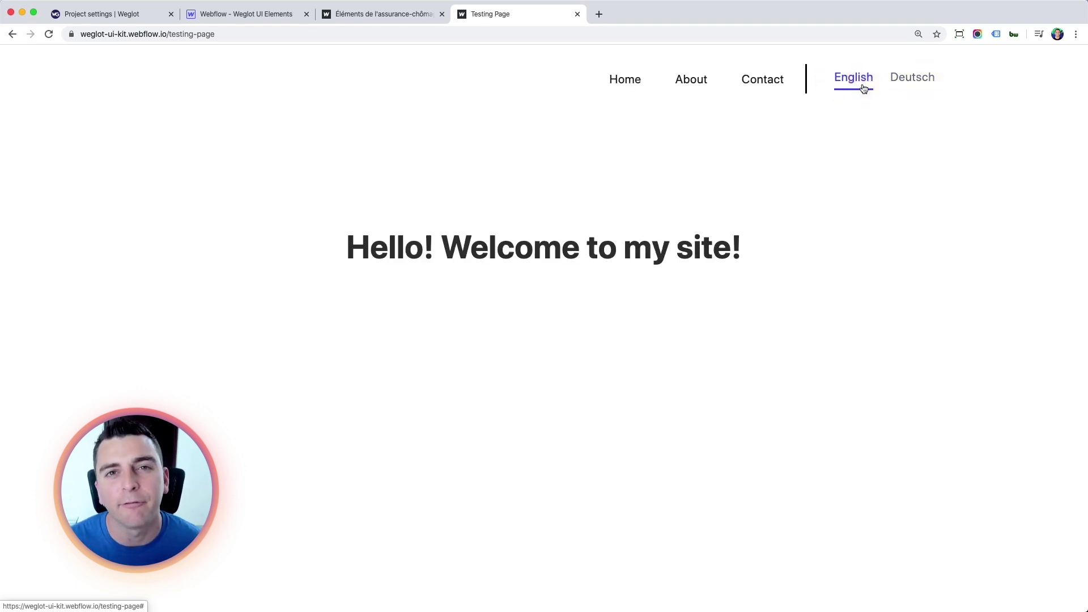
# View the published UI Kit home page, return to the published testing page and toggle between Deutsch and English again
pyautogui.click(360, 13)
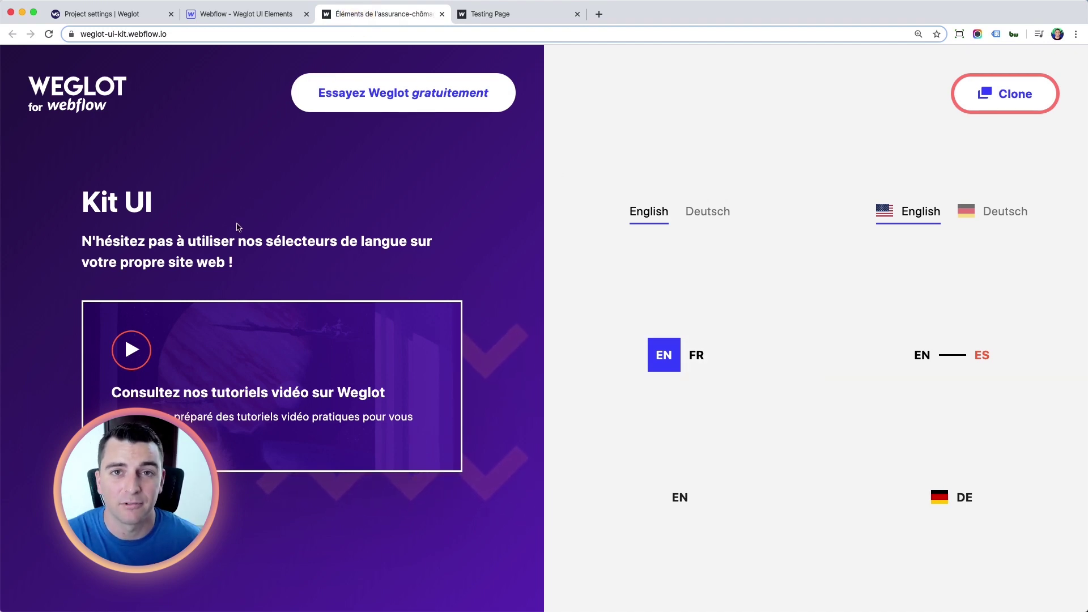
pyautogui.click(529, 13)
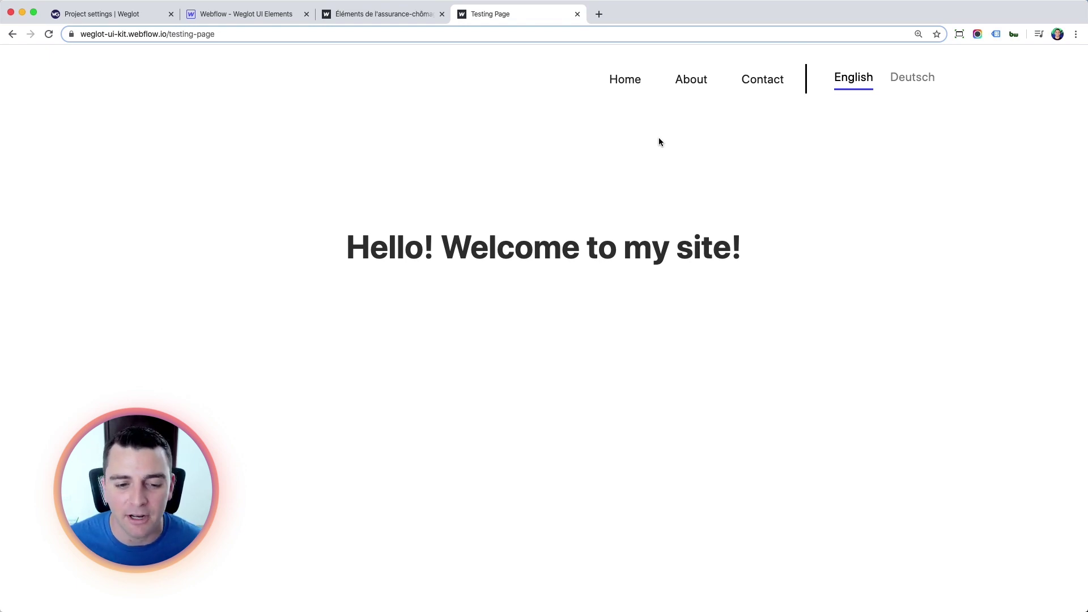
pyautogui.click(896, 82)
pyautogui.click(856, 78)
pyautogui.click(906, 80)
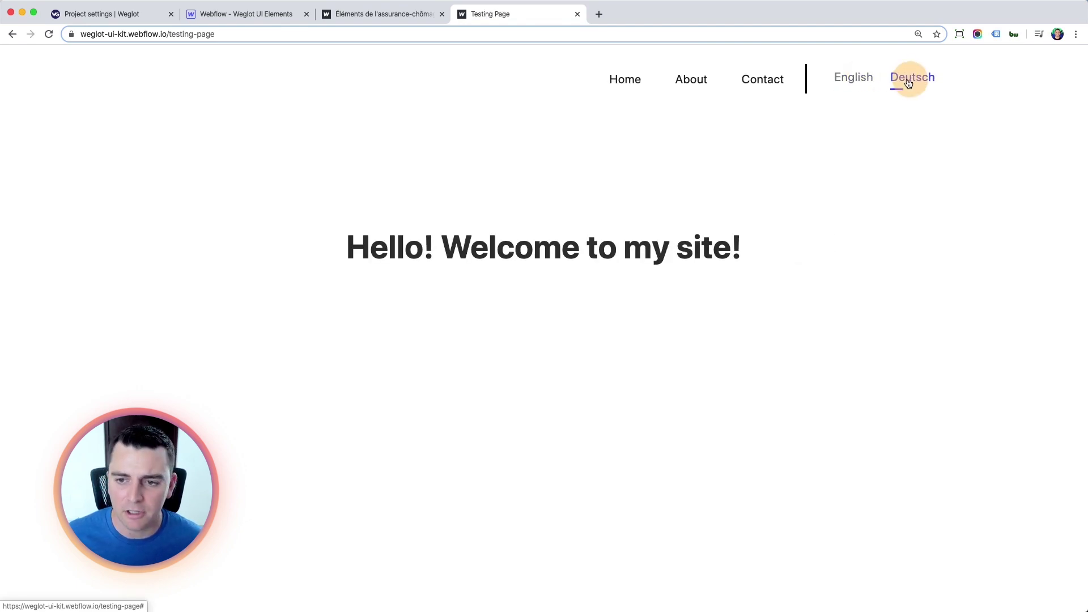
pyautogui.click(846, 79)
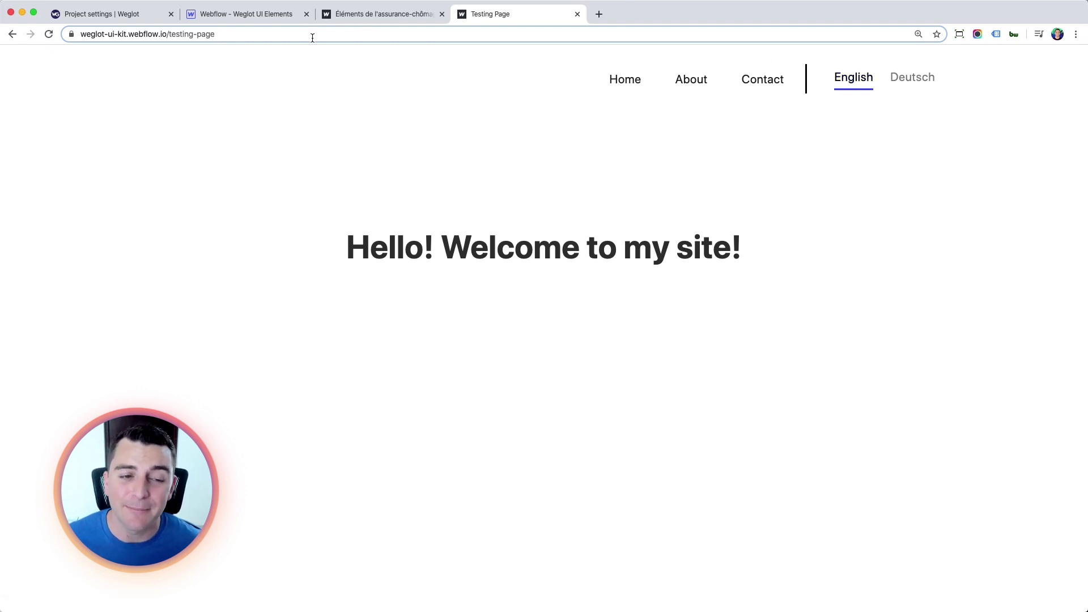
# Reopen the Testing Page settings in Webflow, highlight the API key value in the custom code before </body>, and save
pyautogui.click(315, 13)
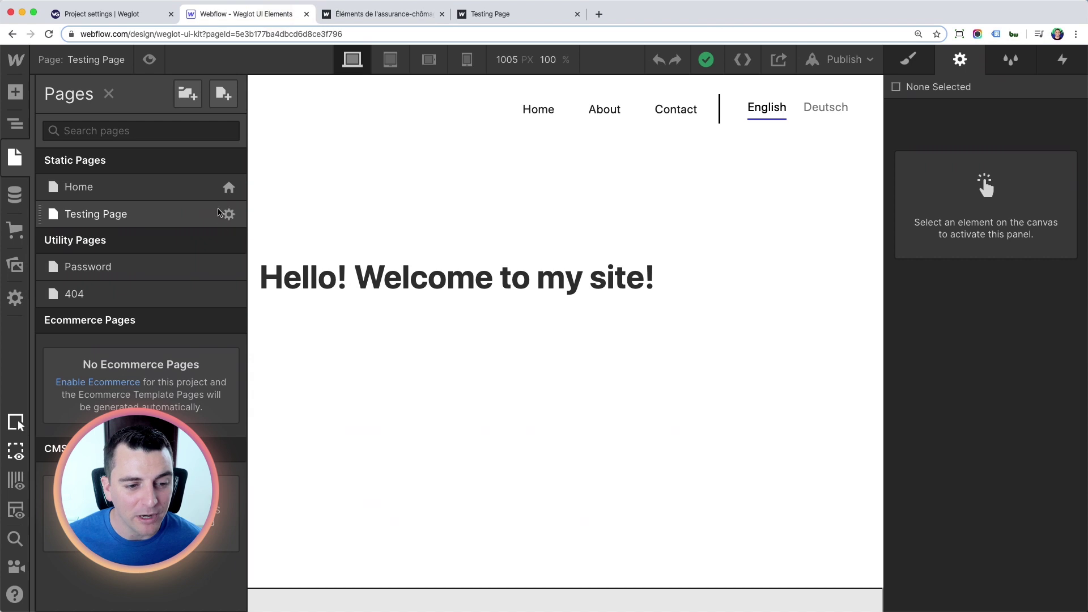
pyautogui.click(227, 214)
pyautogui.scroll(-15, 595, 260)
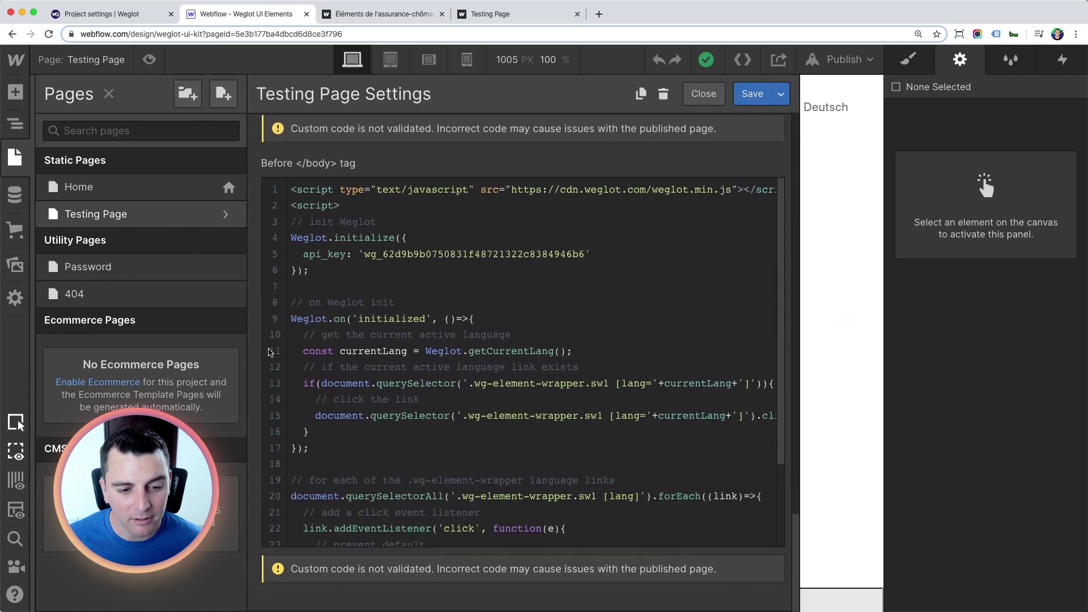
pyautogui.moveTo(609, 255); pyautogui.dragTo(360, 254)
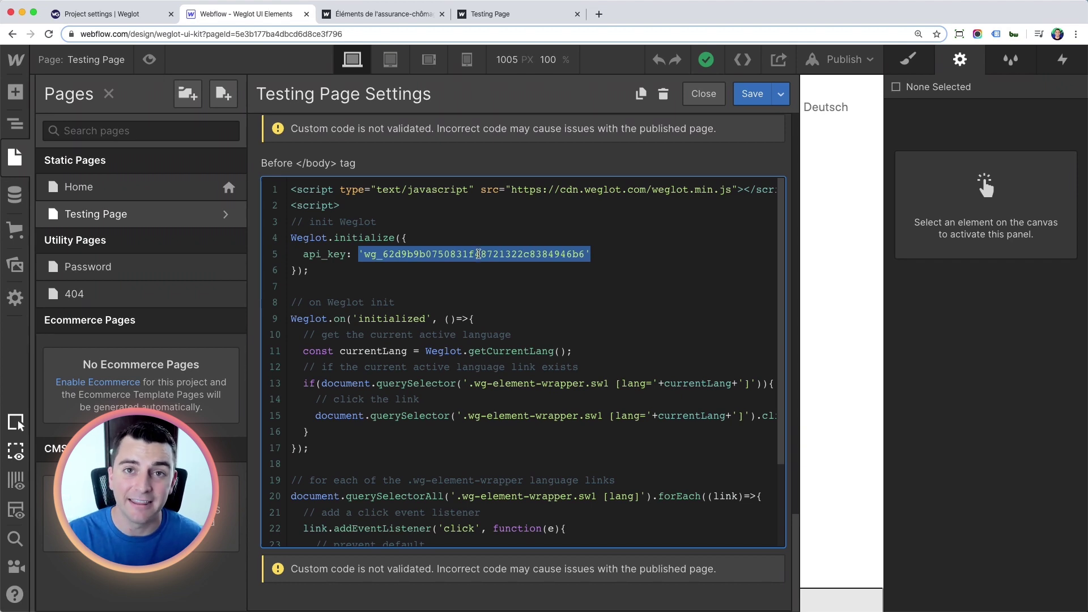
pyautogui.click(758, 94)
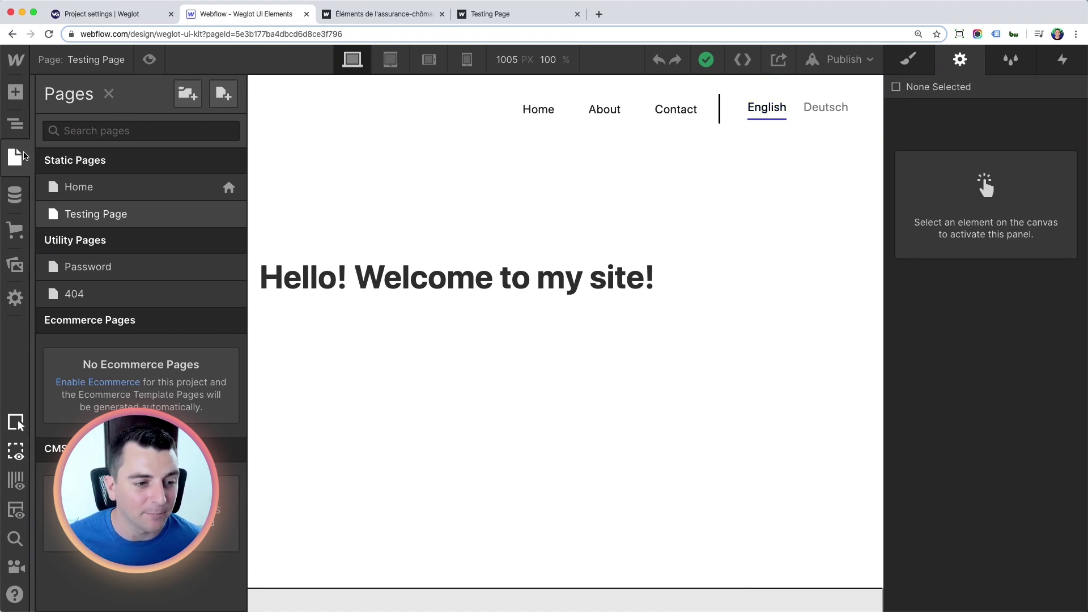
# Open the Home page, switch to Weglot's project settings and examine the Excluded Blocks section
pyautogui.click(78, 187)
pyautogui.scroll(-5, 595, 281)
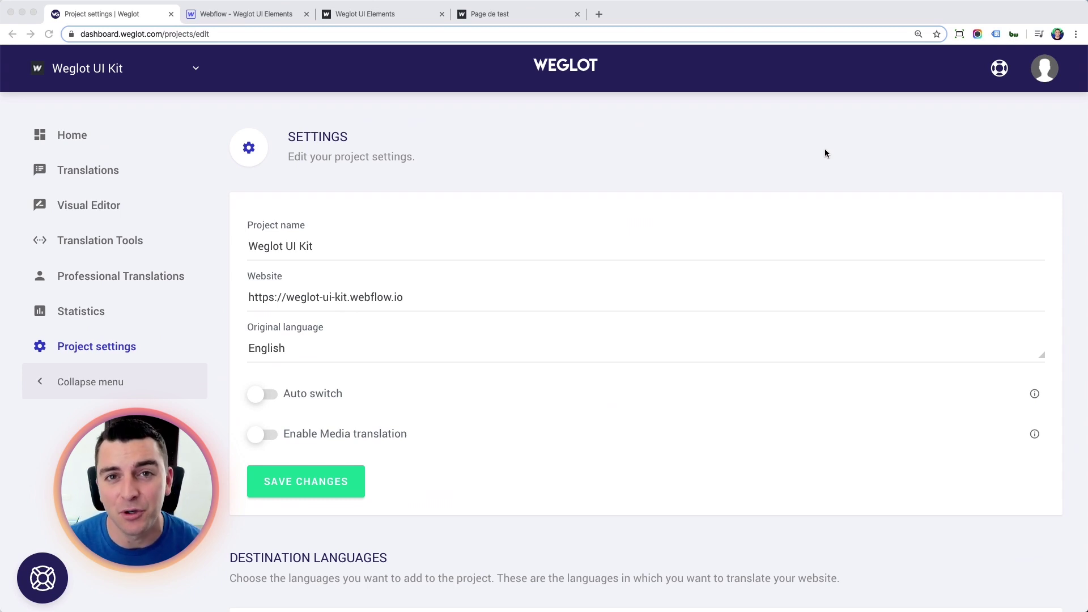
pyautogui.scroll(-5, 498, 199)
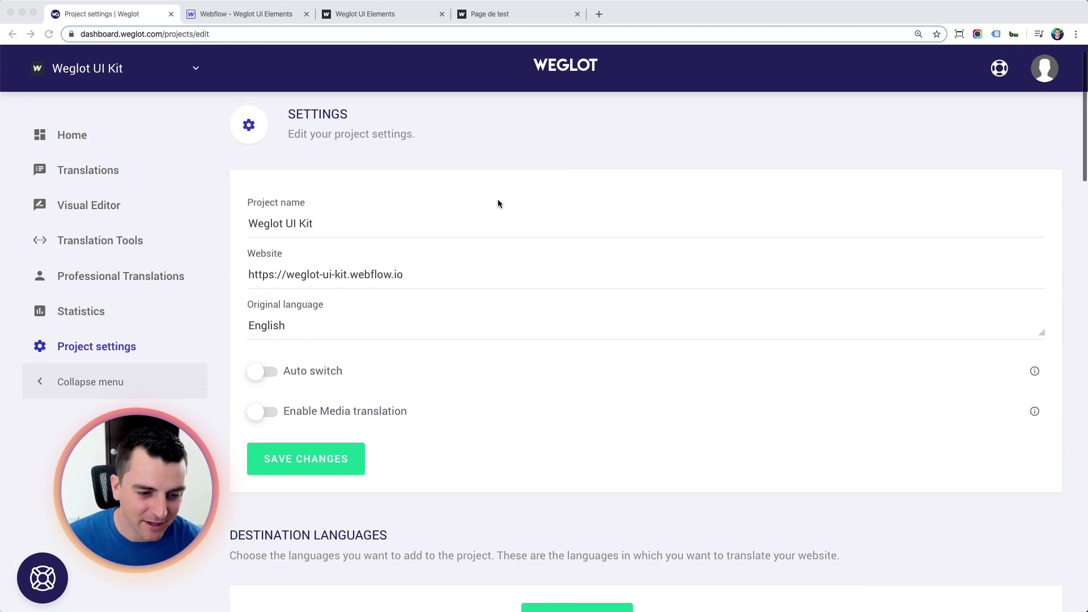
pyautogui.scroll(-7, 499, 203)
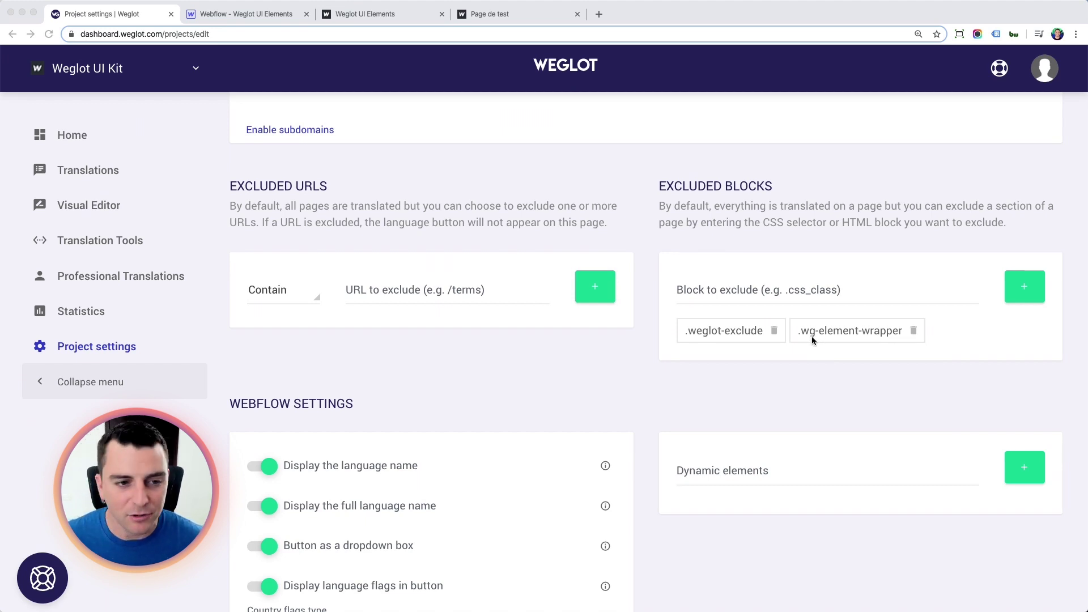
# Select the EN/FR switcher's wg-element-wrapper on the Webflow Home page and return to the Excluded Blocks in Weglot's project settings
pyautogui.click(270, 14)
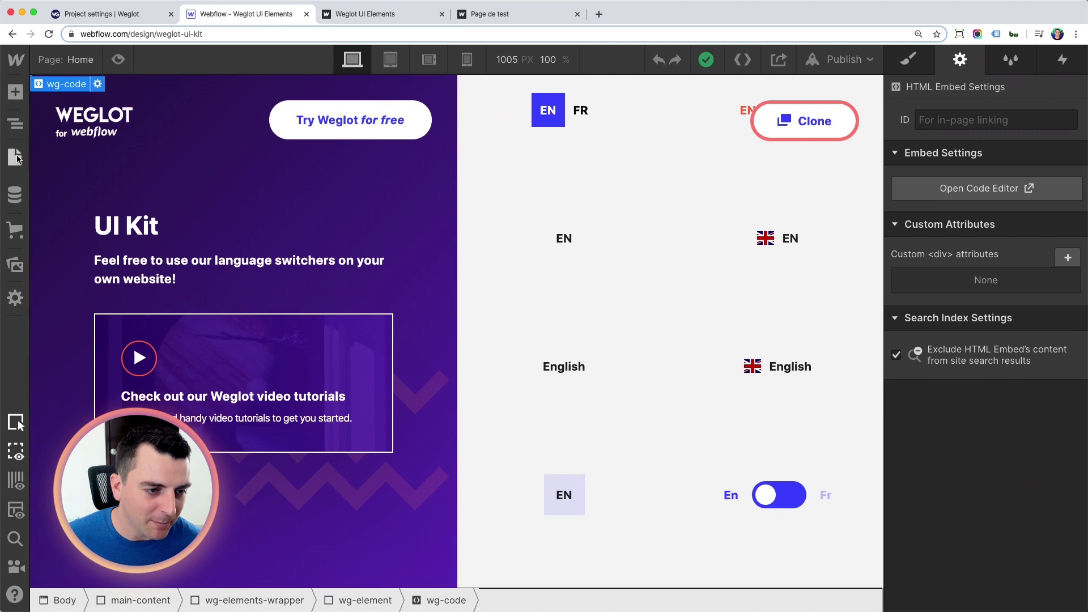
pyautogui.click(16, 157)
pyautogui.click(578, 130)
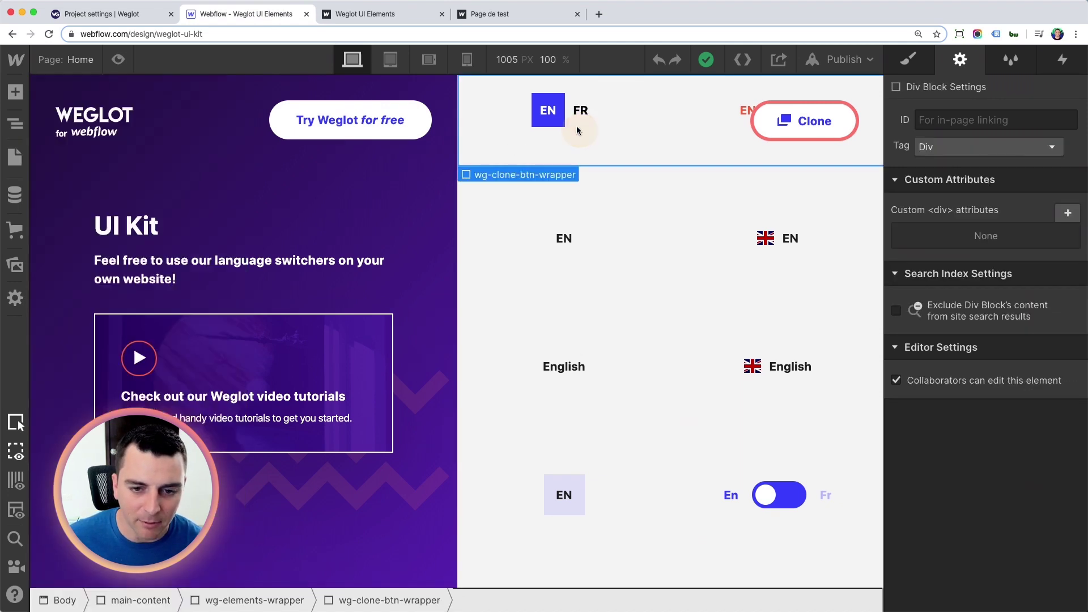
pyautogui.scroll(5, 573, 117)
pyautogui.click(581, 358)
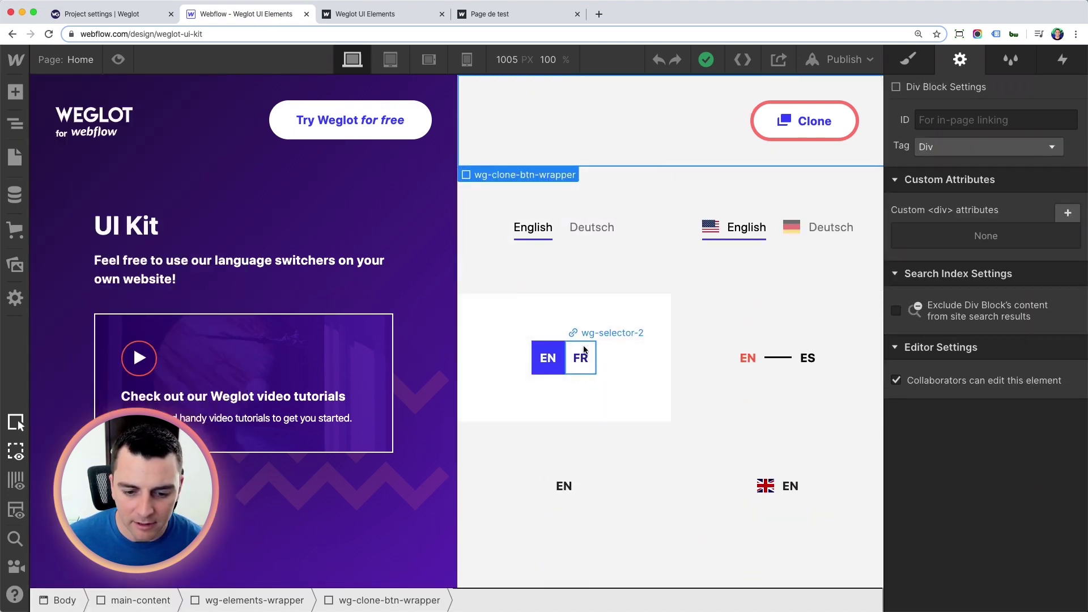
pyautogui.click(585, 350)
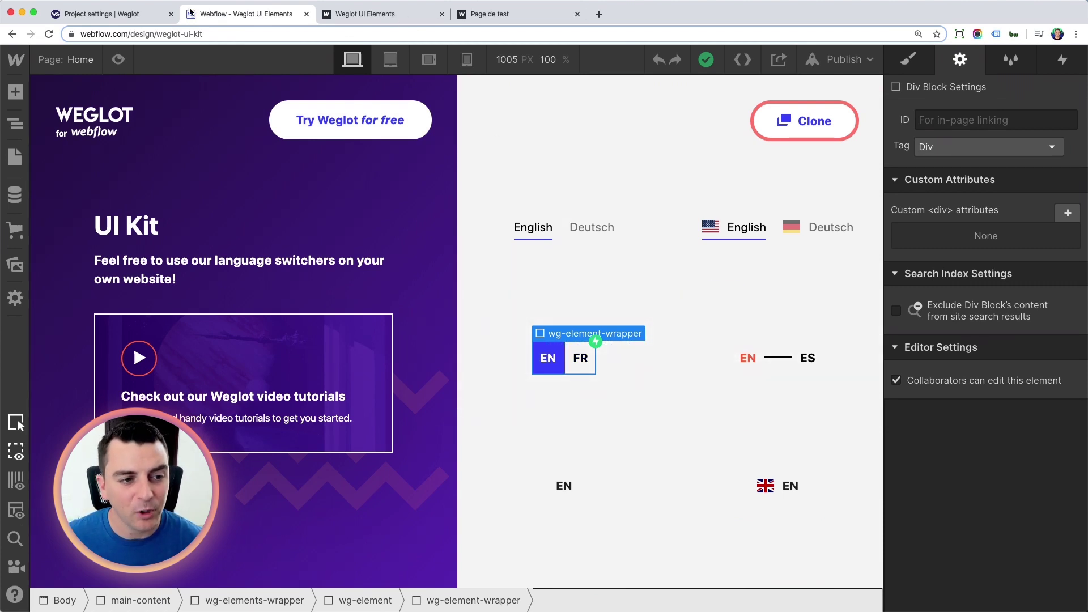
pyautogui.click(138, 13)
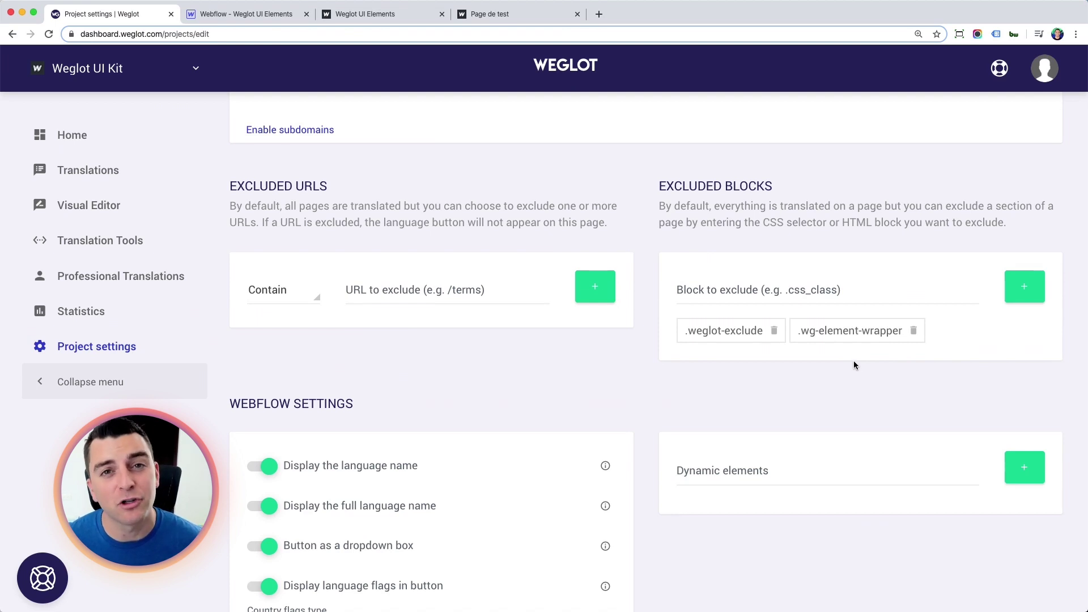
# Examine Weglot's project settings from Excluded Blocks to Webflow Settings and highlight the custom CSS .weglot-container{display:none;}
pyautogui.scroll(-2, 844, 362)
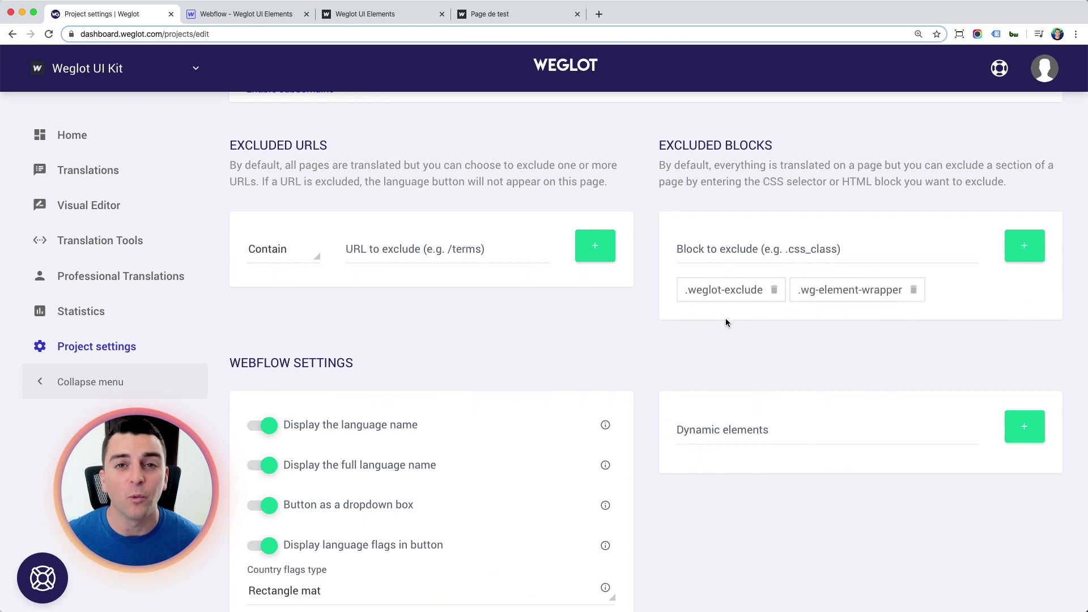
pyautogui.scroll(-1, 727, 323)
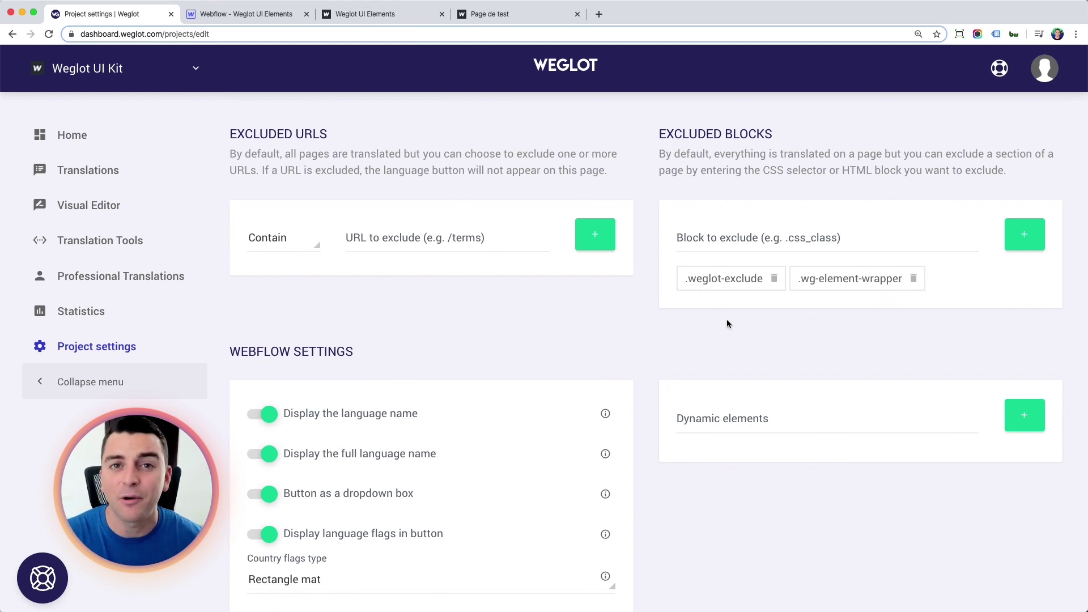
pyautogui.scroll(-4, 727, 324)
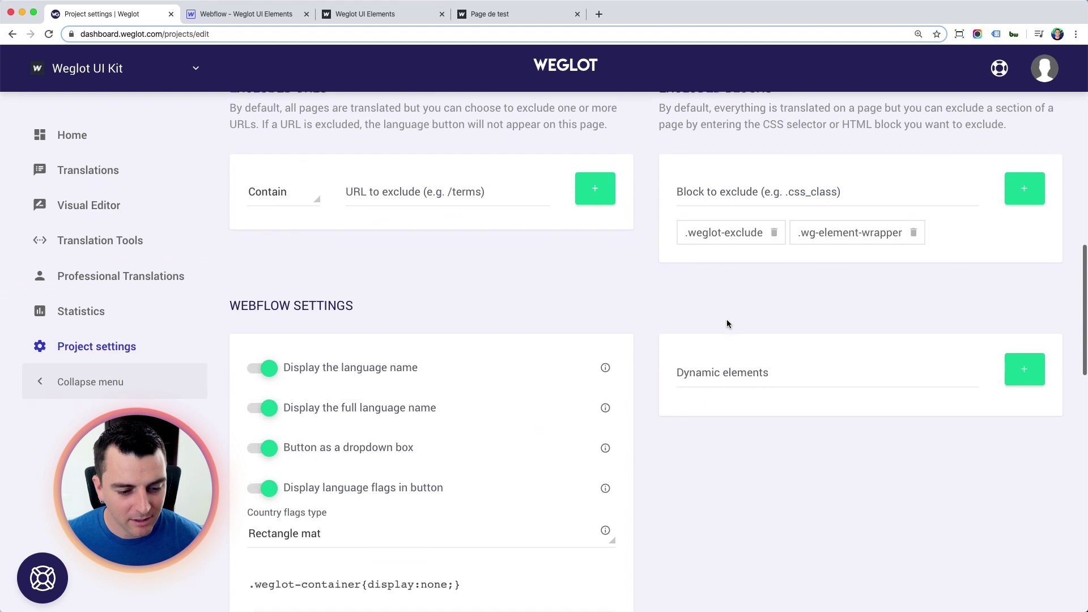
pyautogui.moveTo(488, 406); pyautogui.dragTo(240, 406)
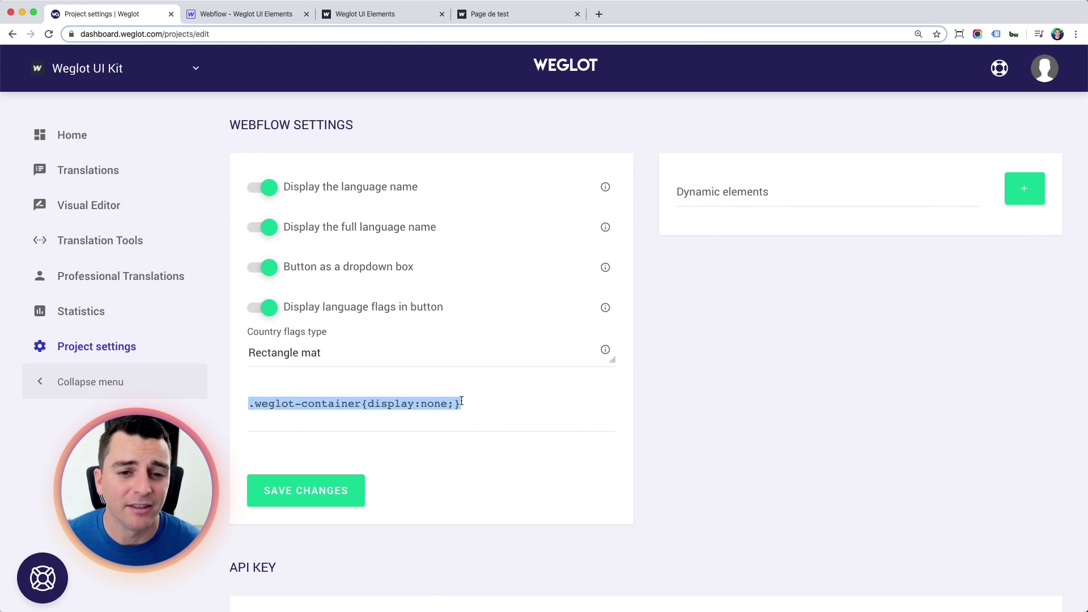
# View the published testing page, the Webflow Home page and the published UI Kit page, and return to Weglot's project settings
pyautogui.click(531, 14)
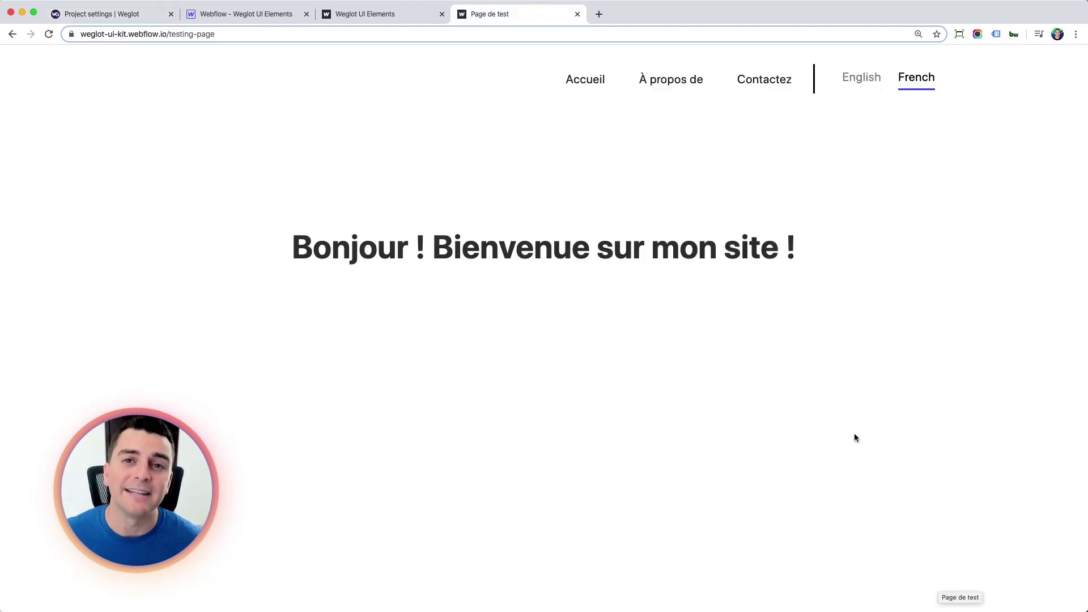
pyautogui.click(260, 14)
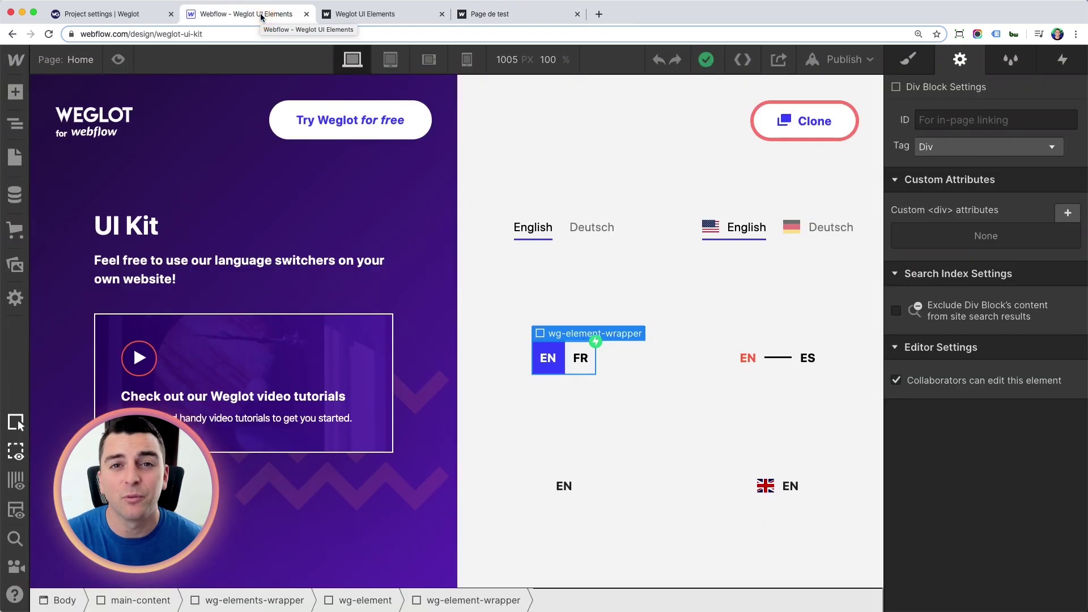
pyautogui.click(365, 17)
pyautogui.click(113, 14)
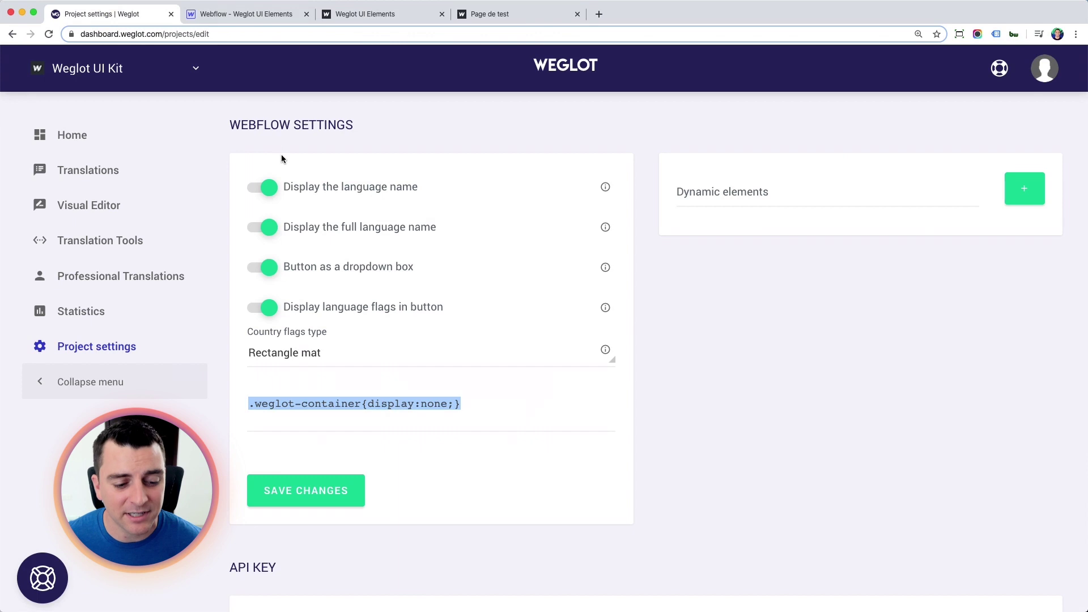
# Highlight the whole .weglot-container{display:none;} rule again, deselect it and look over the settings below it
pyautogui.click(461, 442)
pyautogui.tripleClick(473, 403)
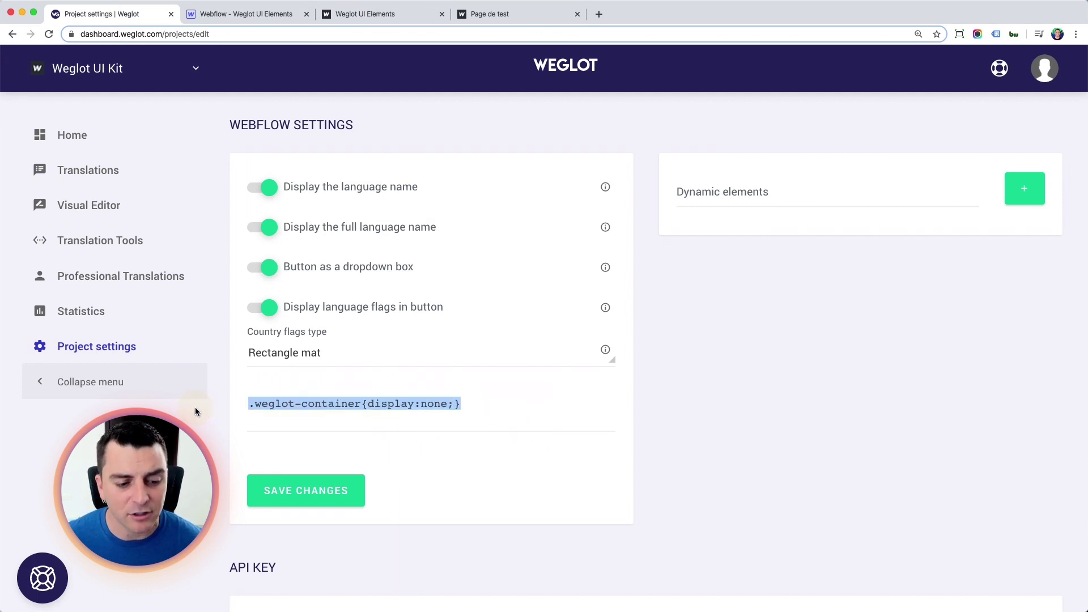
pyautogui.click(549, 448)
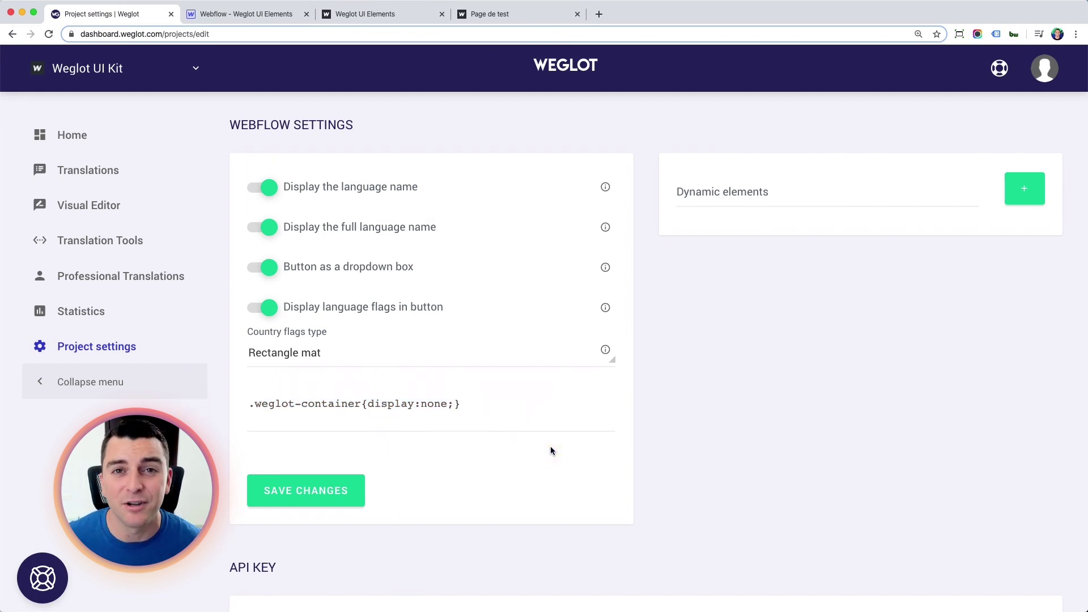
pyautogui.scroll(-2, 551, 450)
pyautogui.scroll(-2, 552, 450)
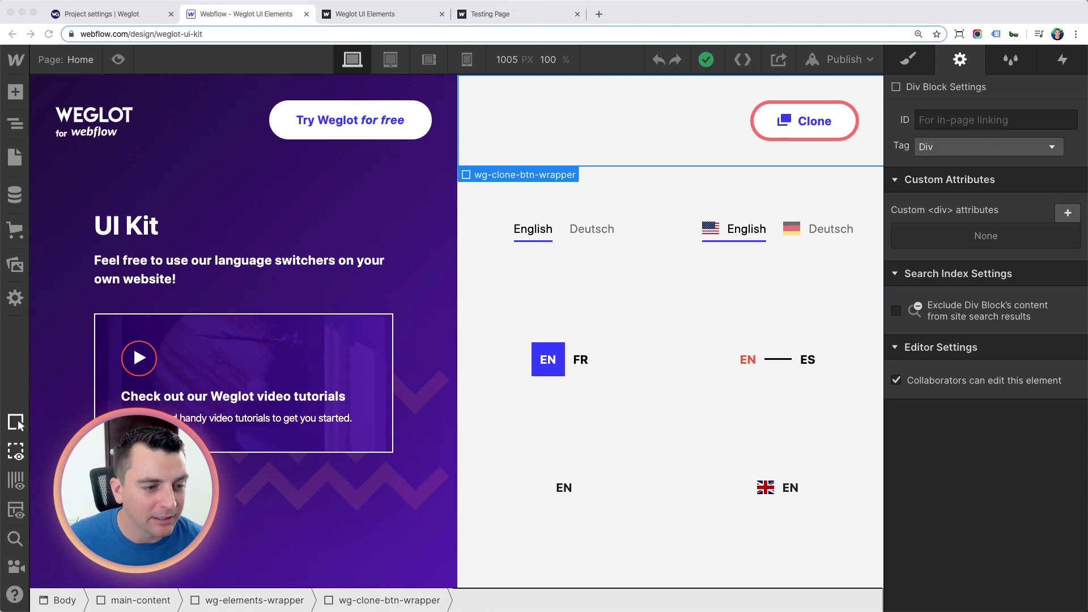
# Open the Testing Page in Webflow and select the navbar's English link block to inspect its lang attribute
pyautogui.click(16, 154)
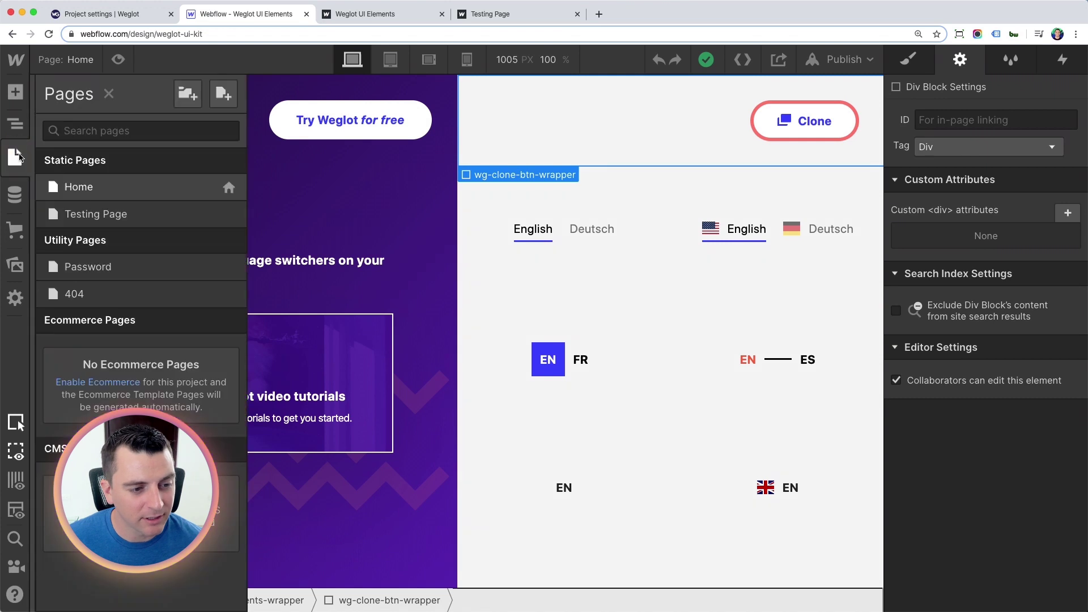
pyautogui.click(104, 211)
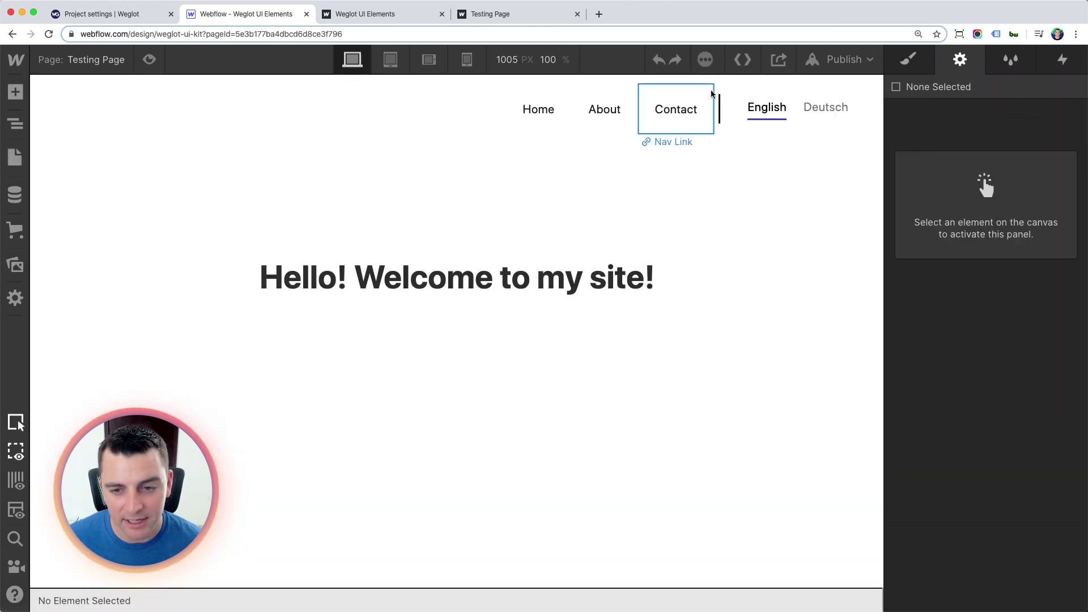
pyautogui.click(791, 109)
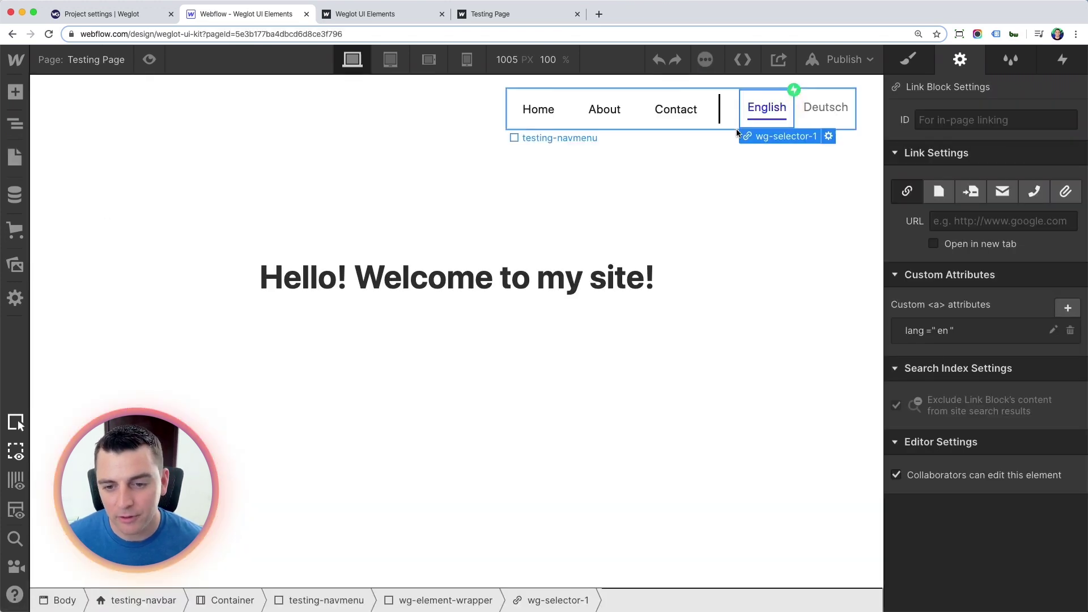
# Set the lang custom attribute of the Deutsch link block in the navbar to fr and save it
pyautogui.click(824, 116)
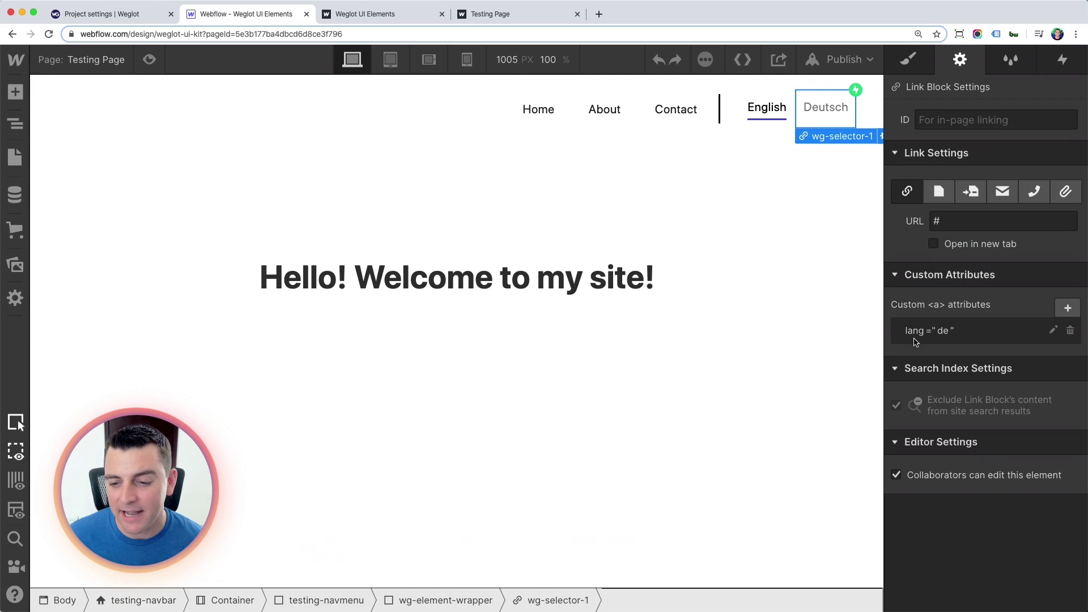
pyautogui.click(921, 334)
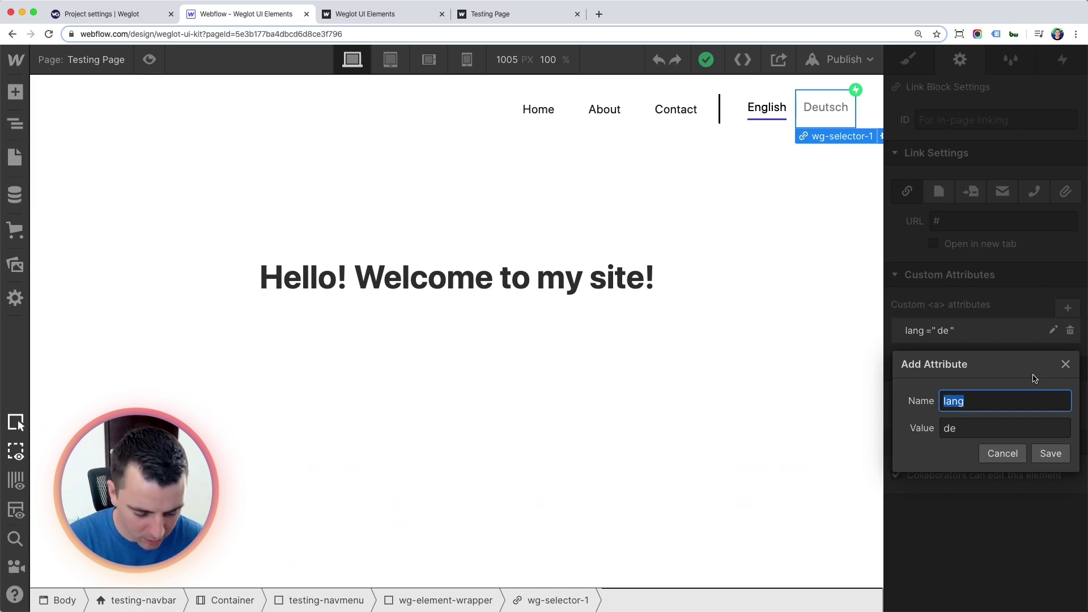
pyautogui.moveTo(980, 429); pyautogui.dragTo(900, 429)
pyautogui.write('fr')
pyautogui.click(1049, 452)
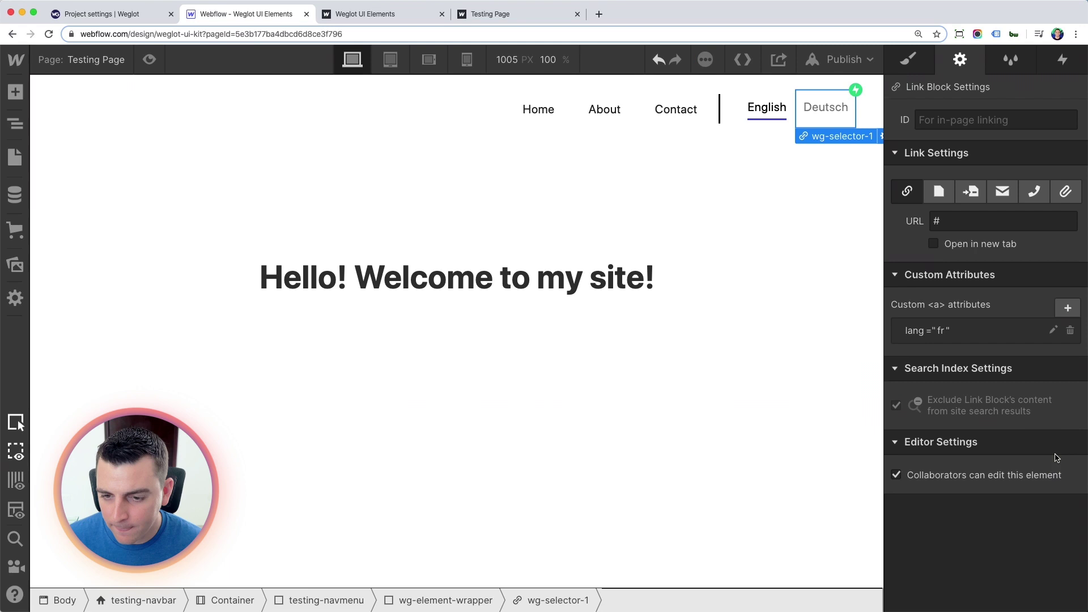
# Change the Deutsch link's text to French and select its link block
pyautogui.click(834, 107)
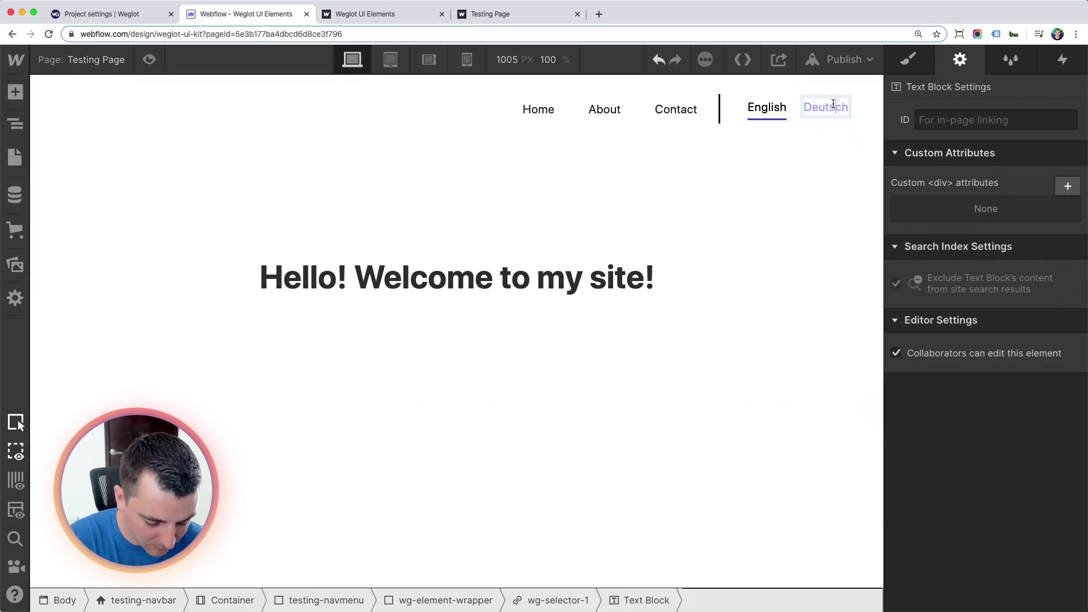
pyautogui.doubleClick(833, 103)
pyautogui.write('French')
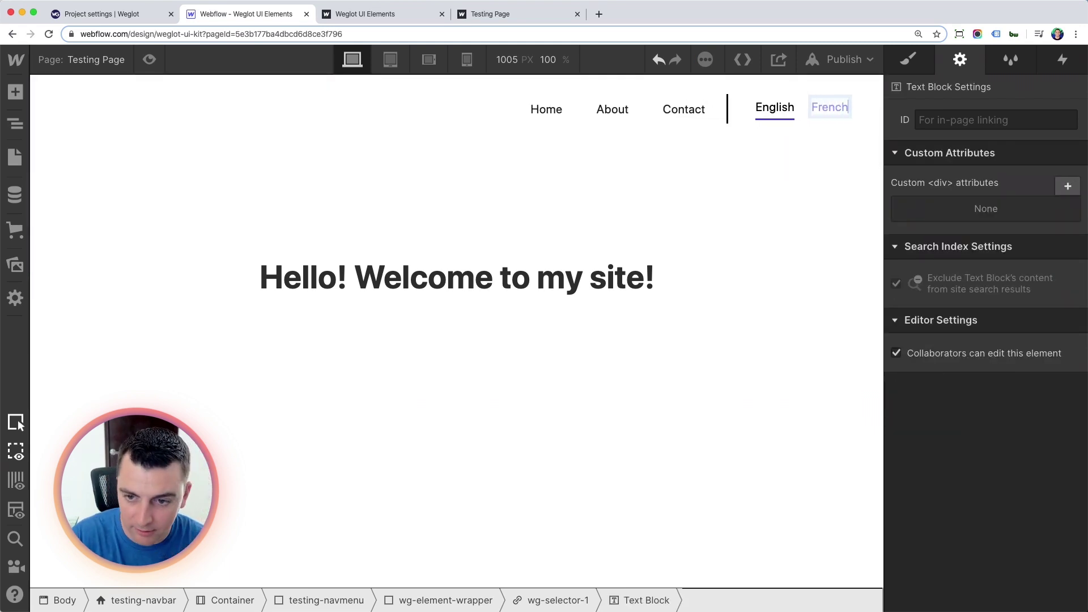
pyautogui.press('Escape')
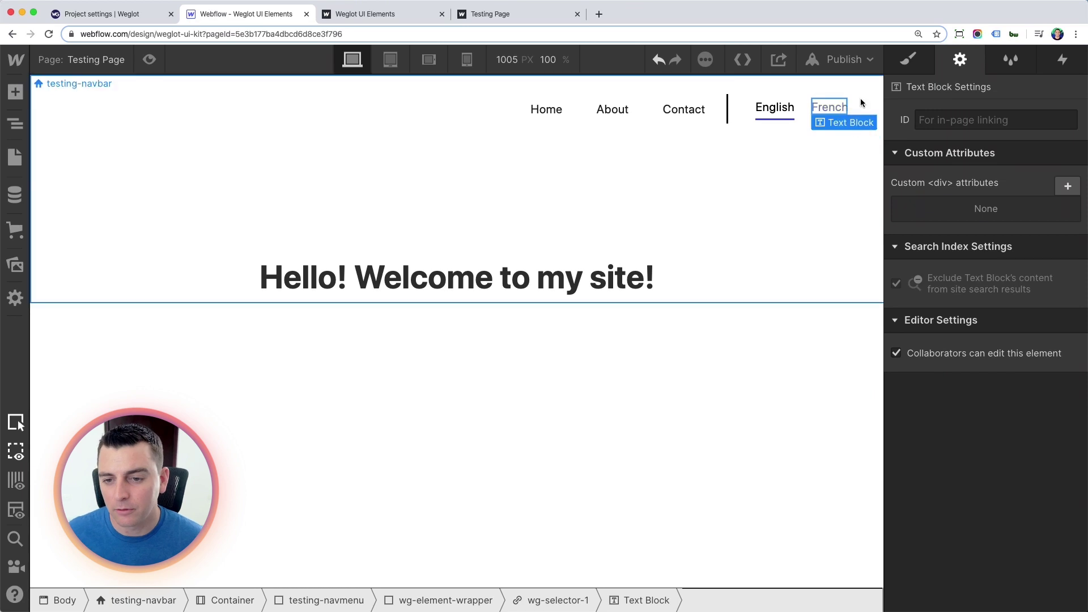
pyautogui.click(850, 100)
# Publish the site to weglot-ui-kit.webflow.io and reload the published testing page
pyautogui.click(865, 56)
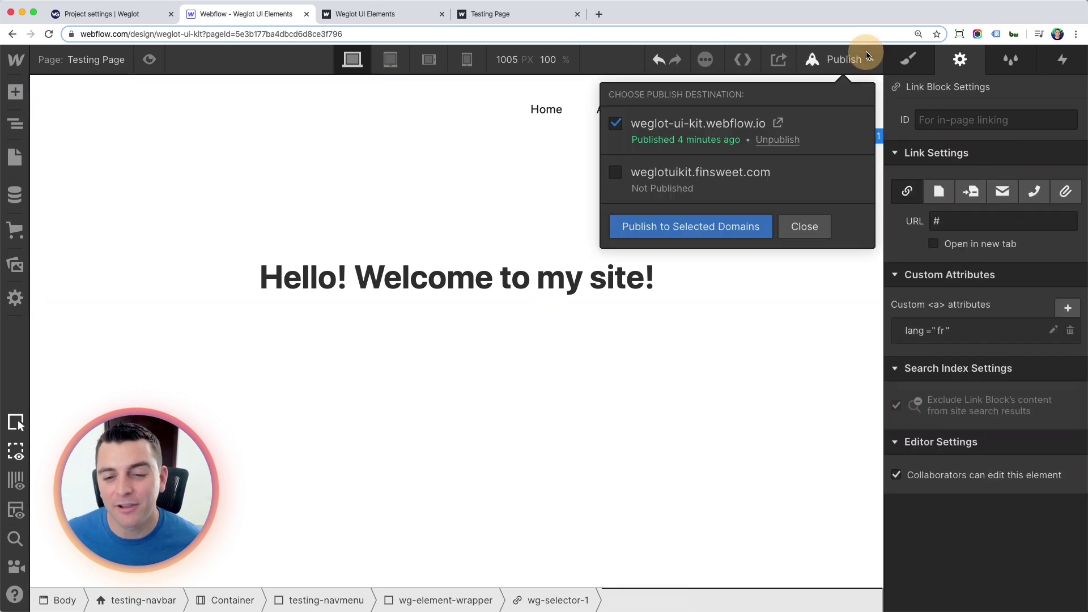
pyautogui.click(688, 221)
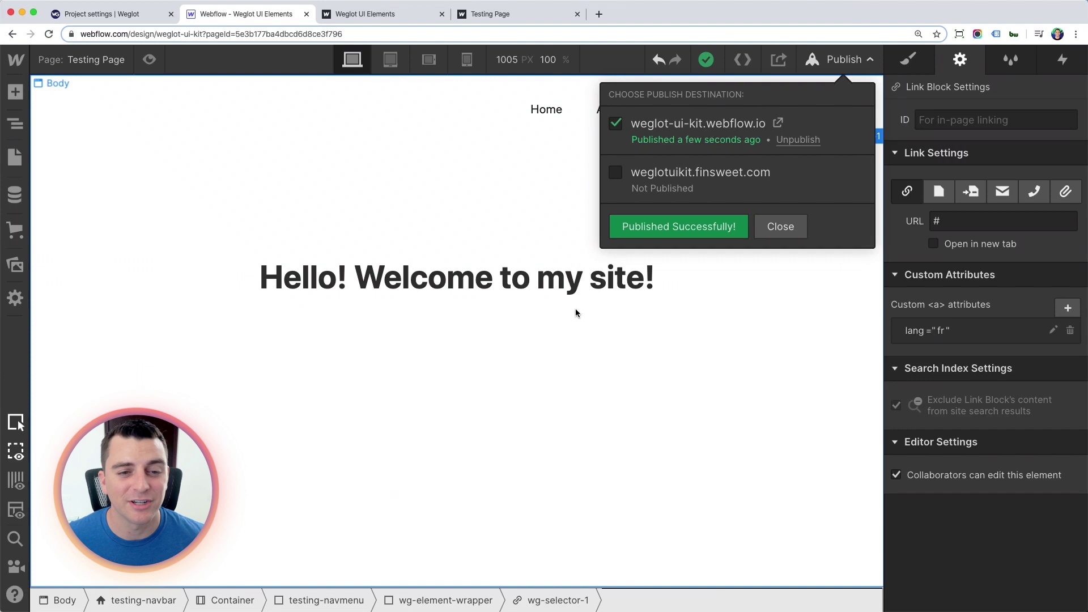
pyautogui.click(482, 14)
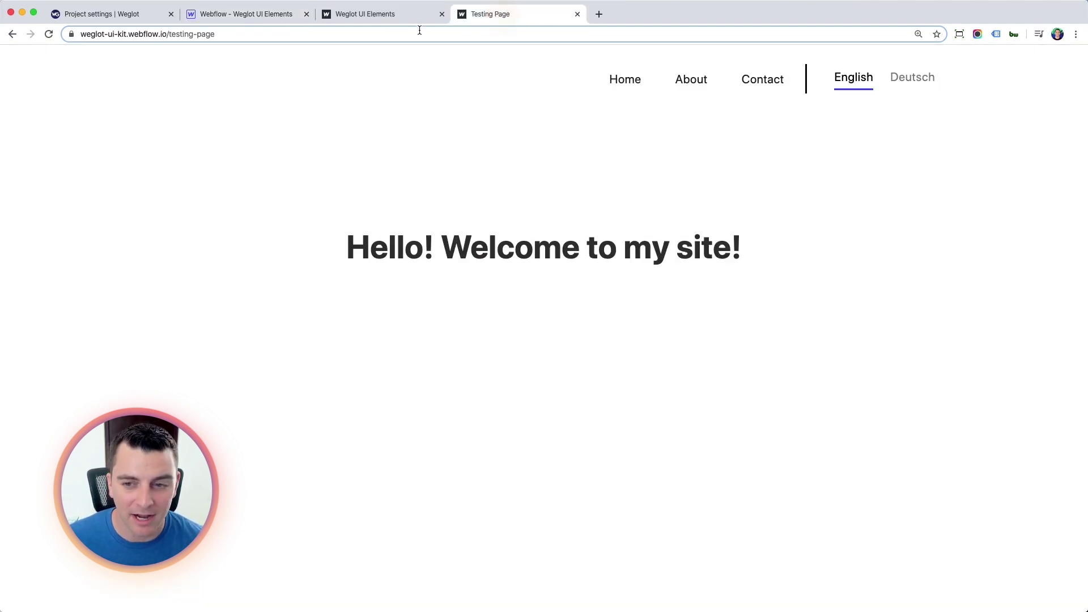
pyautogui.click(419, 31)
pyautogui.press('Return')
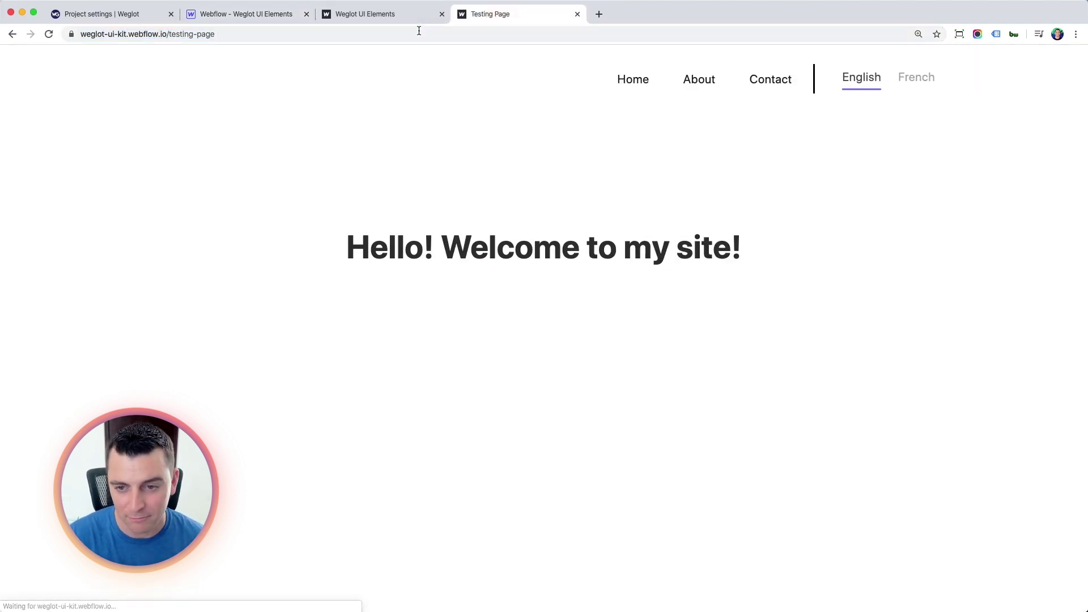
# Toggle the published testing page between French and English several times, finishing on English
pyautogui.click(923, 83)
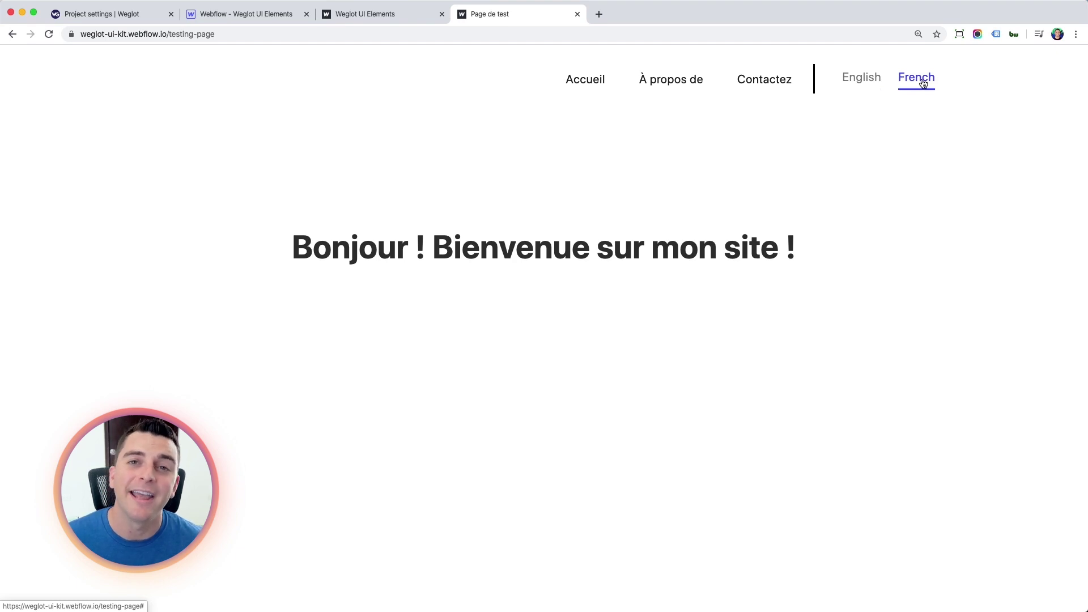
pyautogui.click(862, 78)
pyautogui.click(916, 79)
pyautogui.click(839, 80)
pyautogui.click(910, 82)
pyautogui.click(875, 85)
# View the published UI Kit page and open the Home page in the Webflow Designer
pyautogui.click(362, 14)
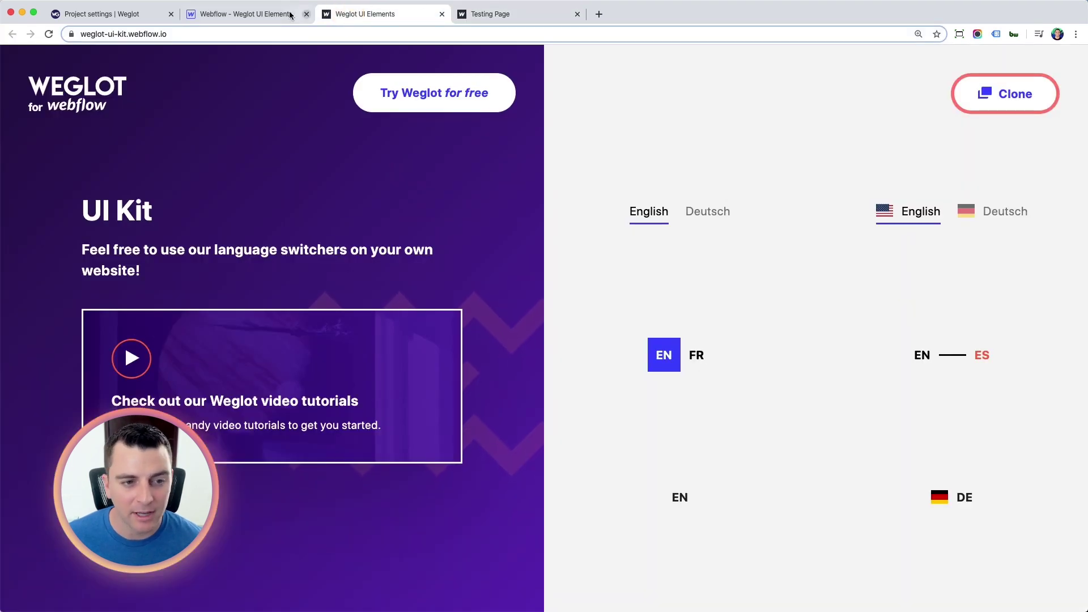
pyautogui.click(272, 15)
pyautogui.click(12, 154)
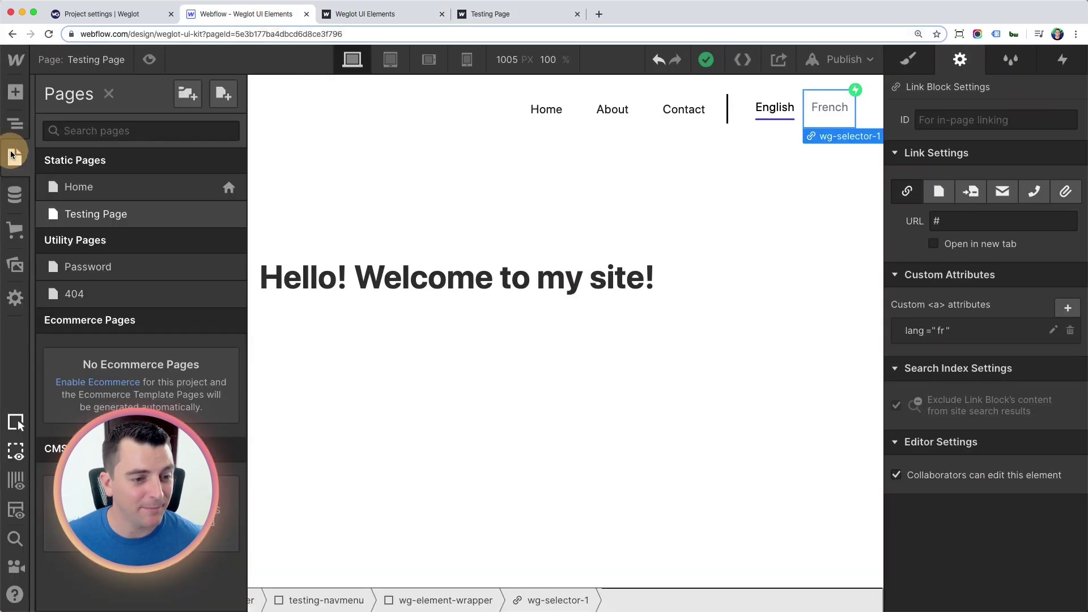
pyautogui.click(74, 188)
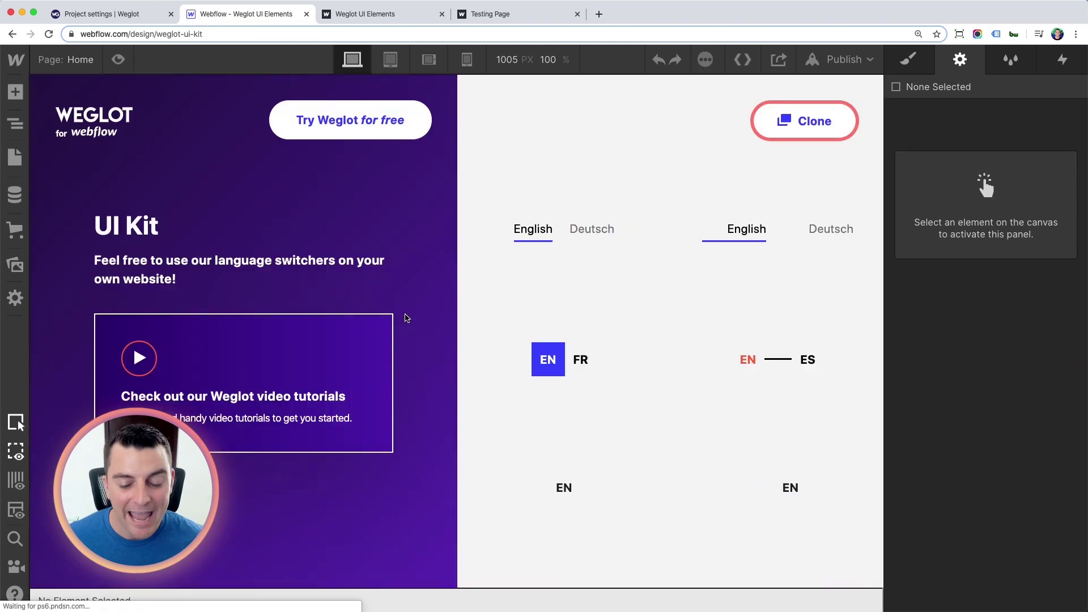
# Inspect the lang attributes of the EN/ES switcher's ES link and the En/Fr toggle's Fr label
pyautogui.scroll(-2, 793, 277)
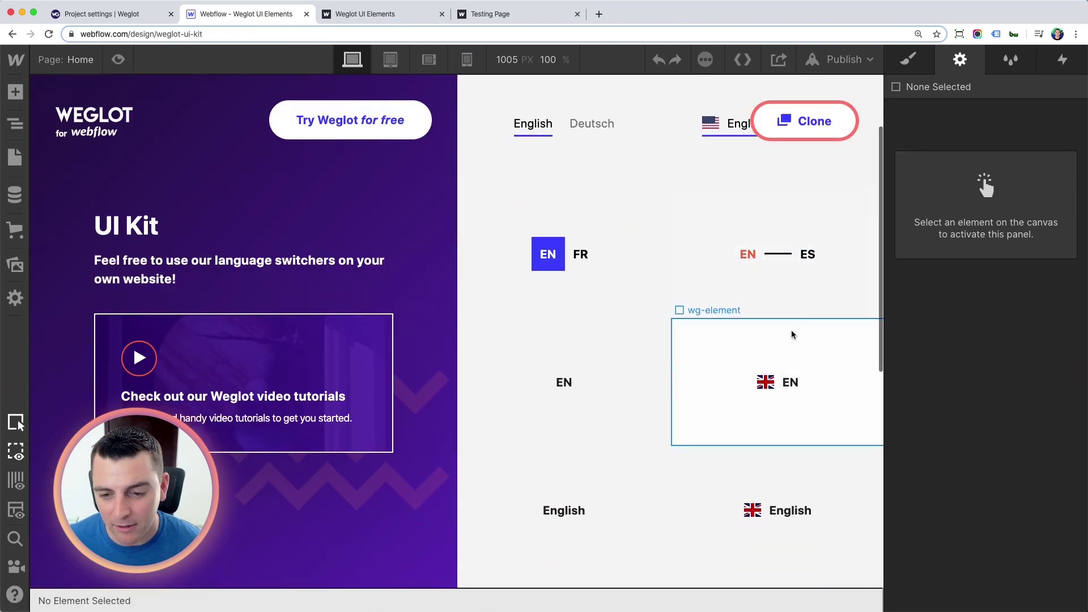
pyautogui.click(798, 264)
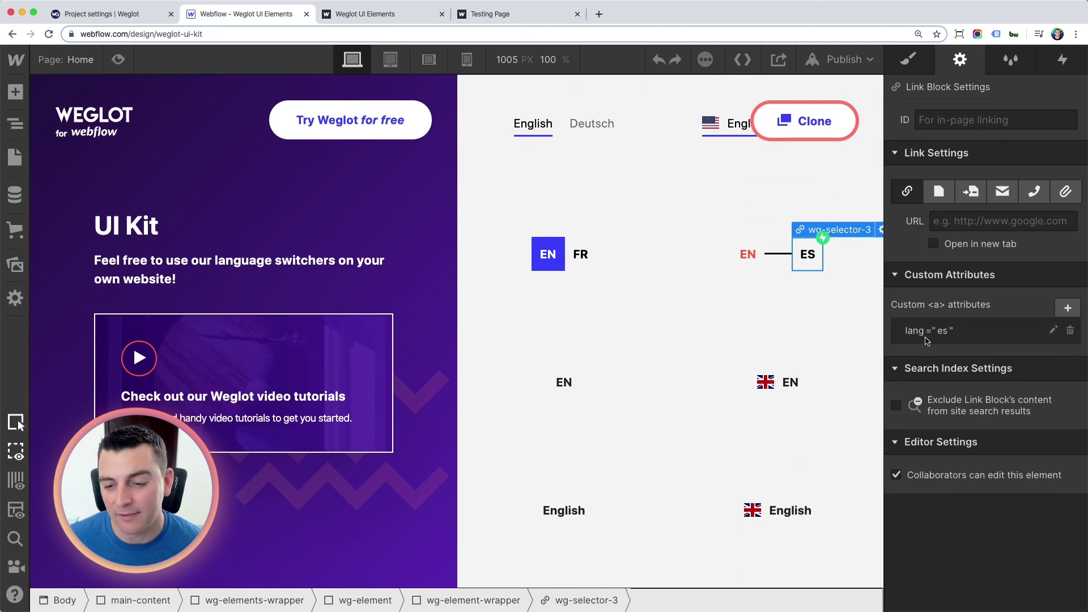
pyautogui.scroll(-3, 781, 354)
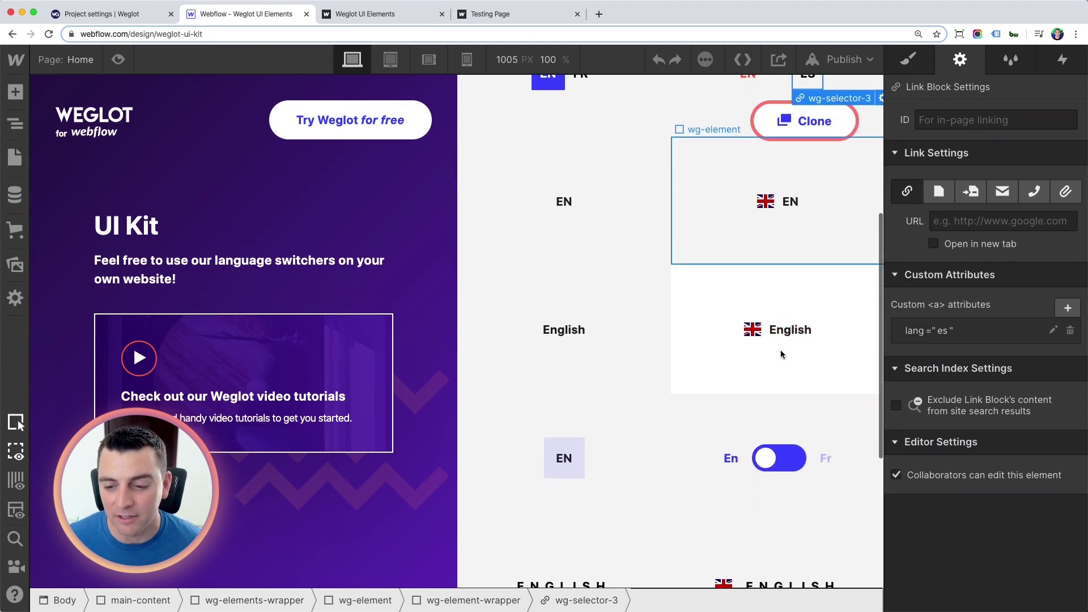
pyautogui.scroll(-1, 781, 354)
pyautogui.click(819, 435)
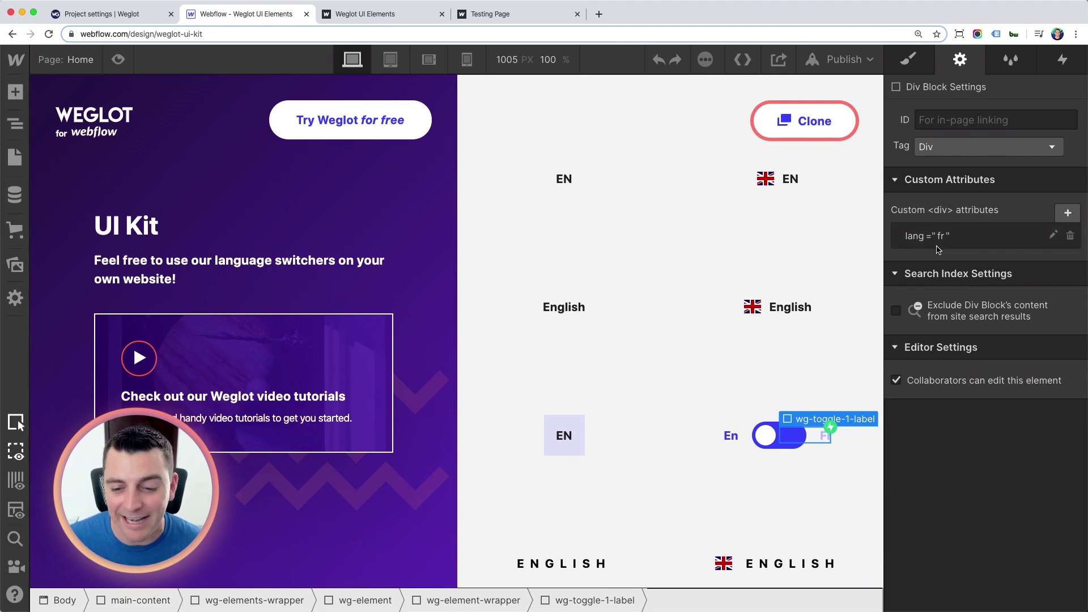
# Open the menu of the English flag dropdown and inspect the lang attributes of its Deutsch and Español links
pyautogui.click(804, 315)
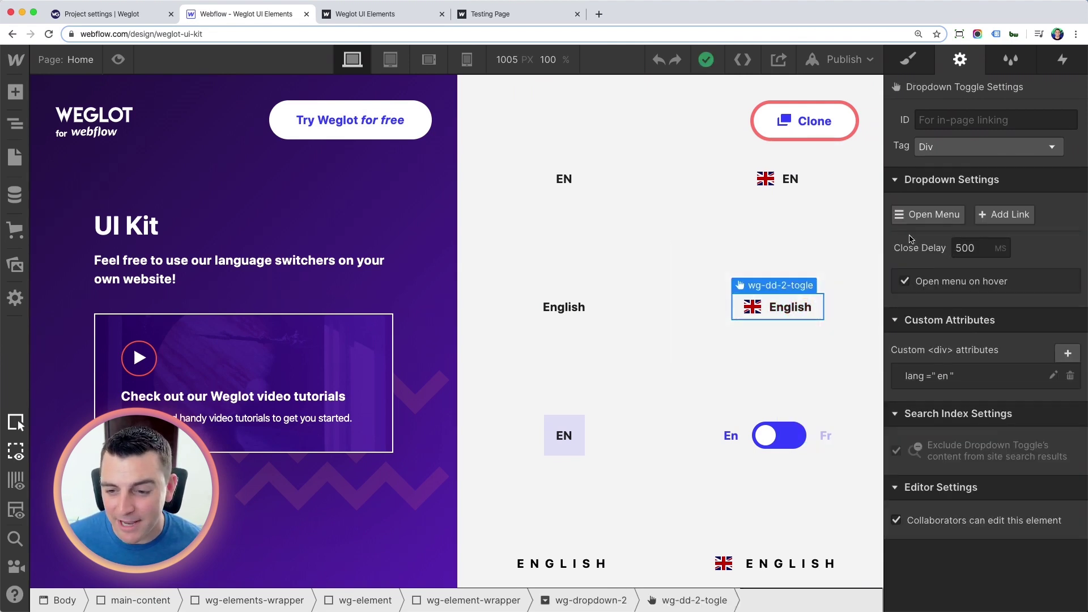
pyautogui.click(906, 215)
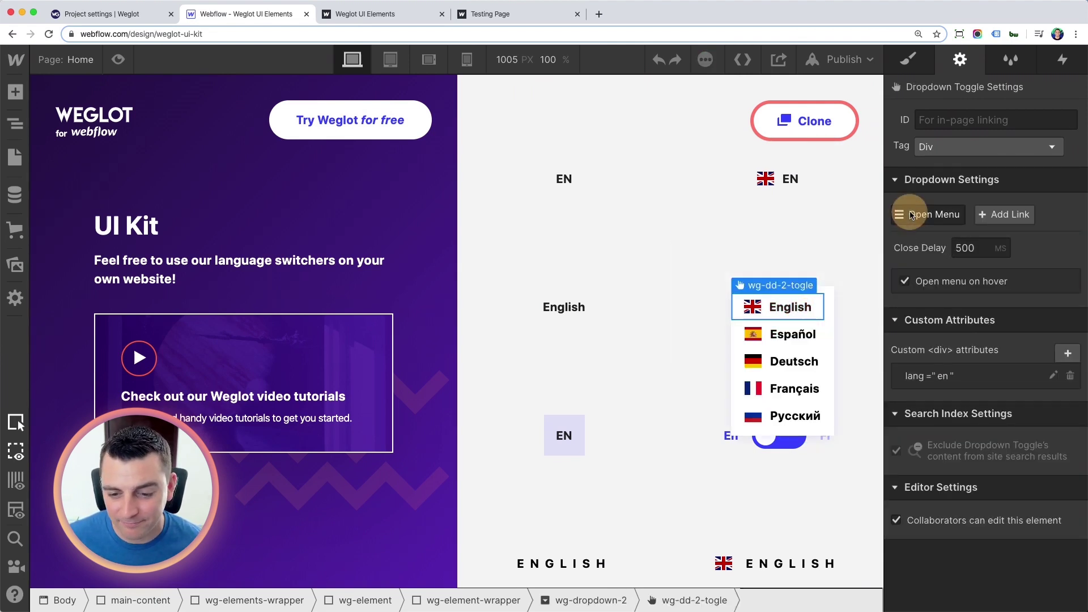
pyautogui.click(747, 372)
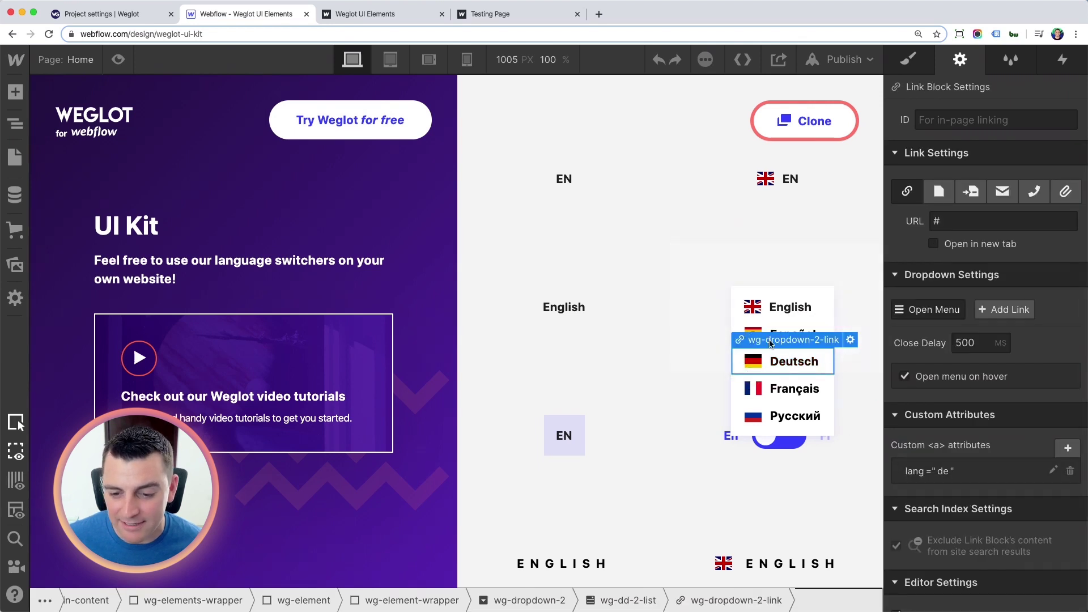
pyautogui.click(793, 331)
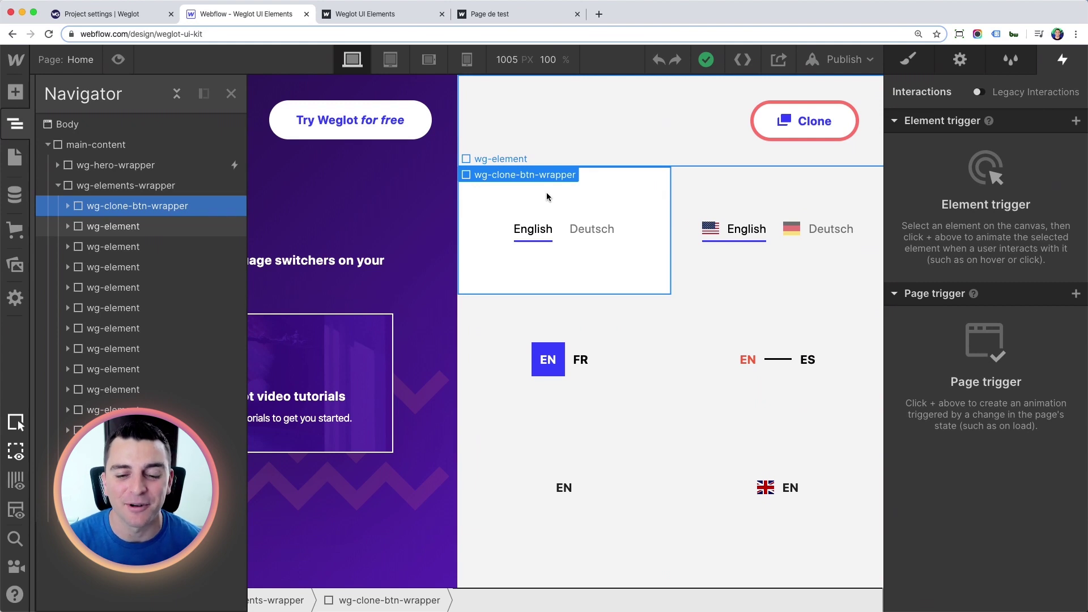
# Inspect the interactions on the English/Deutsch switcher's wg-element-wrapper and its first wg-selector-1 link
pyautogui.click(68, 226)
pyautogui.click(120, 249)
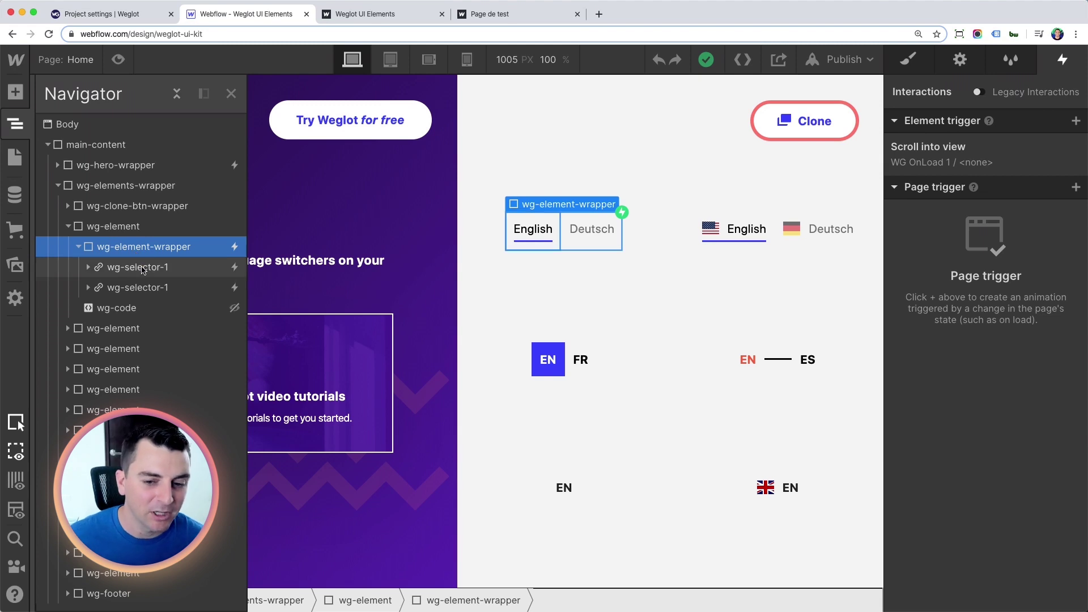
pyautogui.click(142, 269)
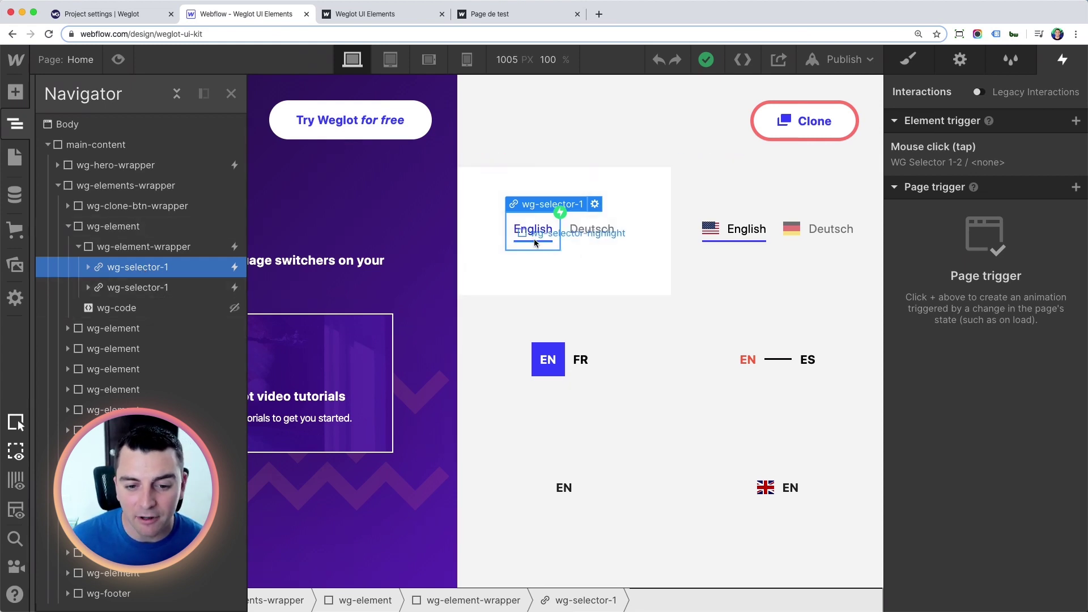
# Inspect the interactions of the EN/FR switcher's EN fill block and the English flag dropdown wg-dropdown-1
pyautogui.click(558, 376)
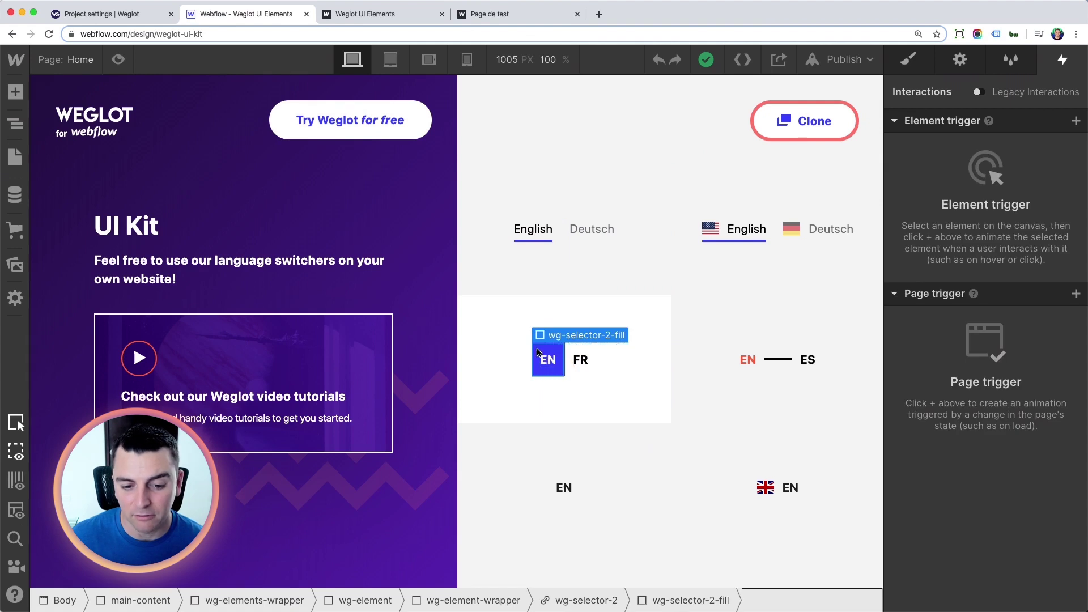
pyautogui.scroll(-3, 581, 373)
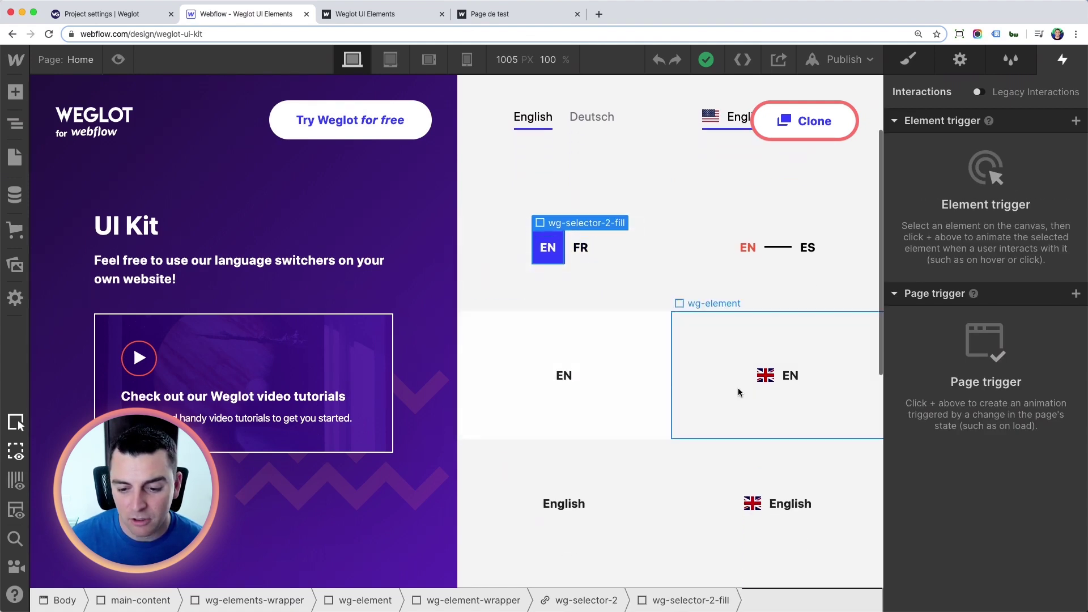
pyautogui.click(774, 376)
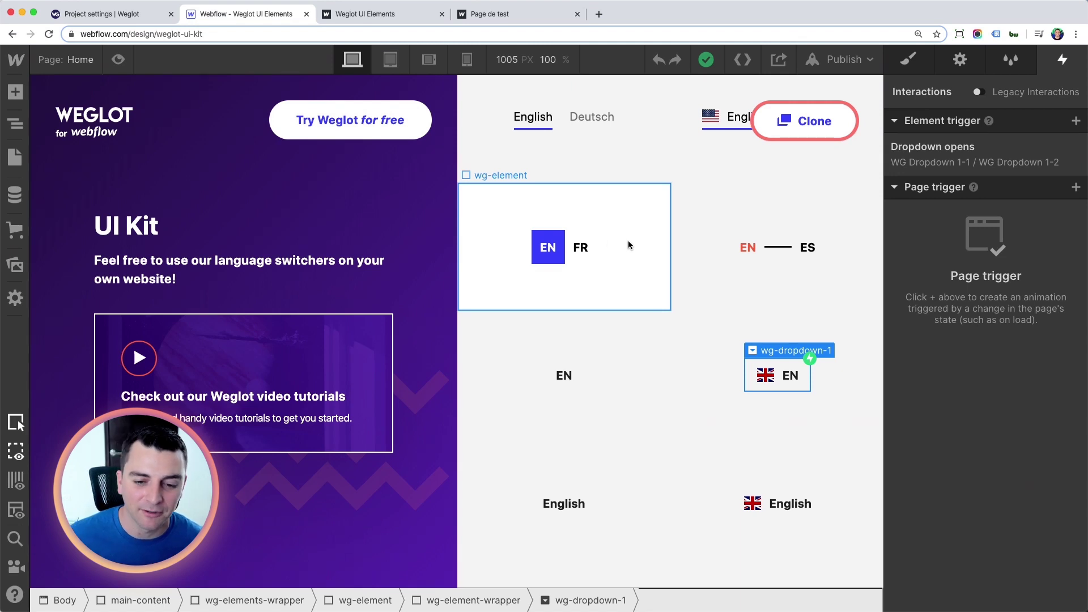
# Select the EN/FR switcher's wg-element-wrapper and check its style classes and its interactions
pyautogui.click(585, 238)
pyautogui.click(585, 236)
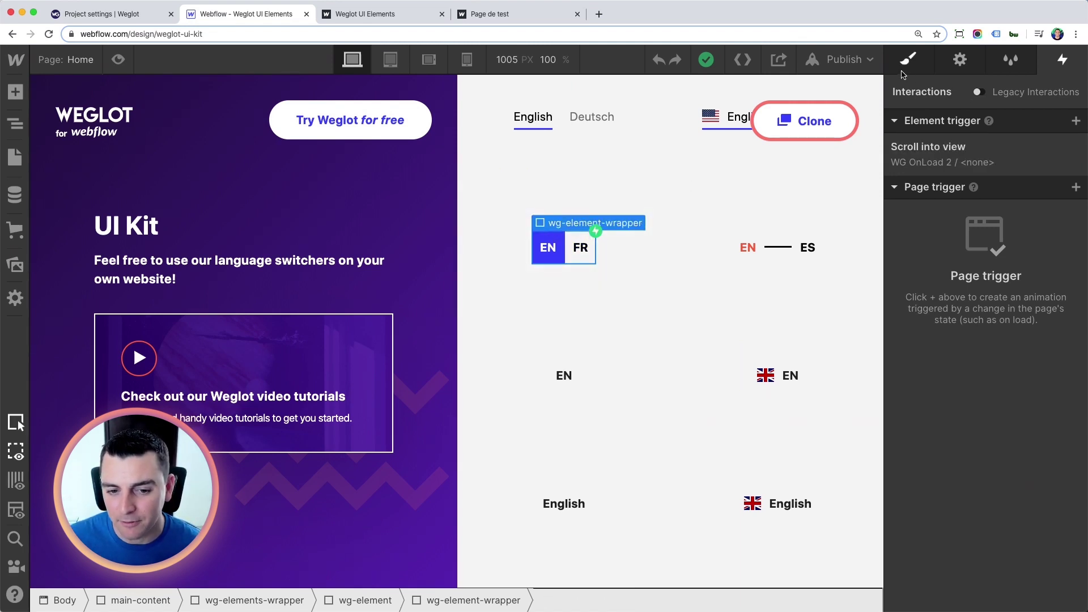
pyautogui.click(908, 59)
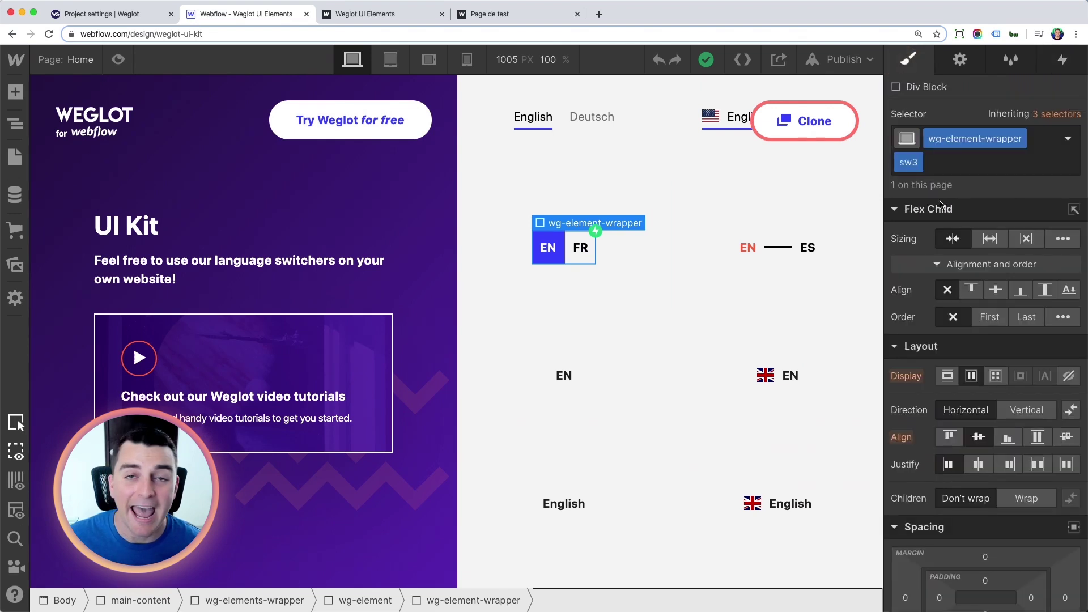
pyautogui.click(1062, 59)
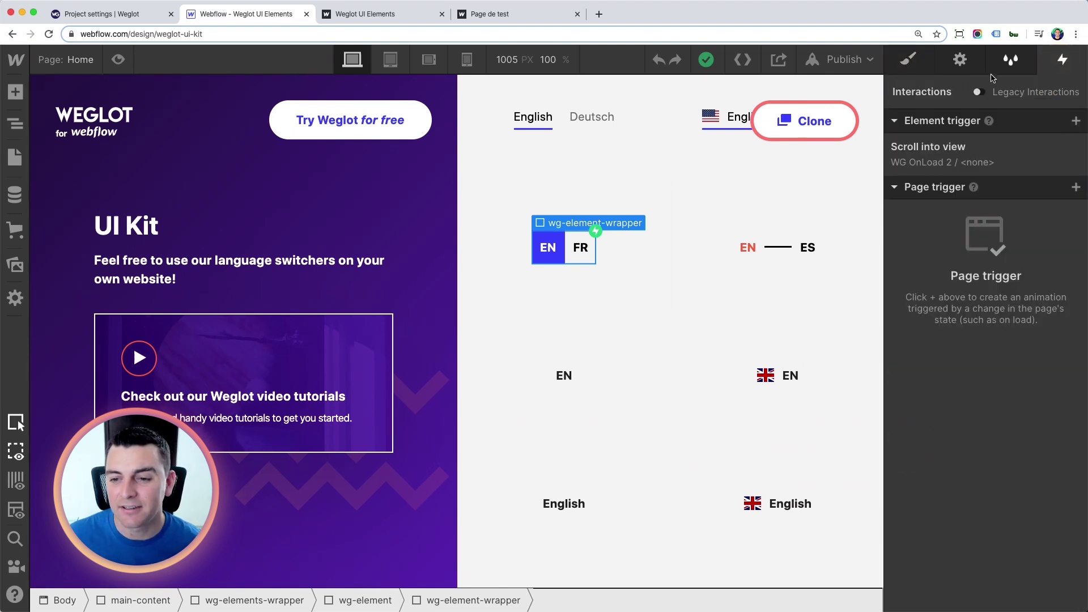
# Open the wrapper's WG OnLoad 2 scroll-into-view animation and inspect its two opacity actions and the second action's delay
pyautogui.click(945, 159)
pyautogui.scroll(-8, 961, 287)
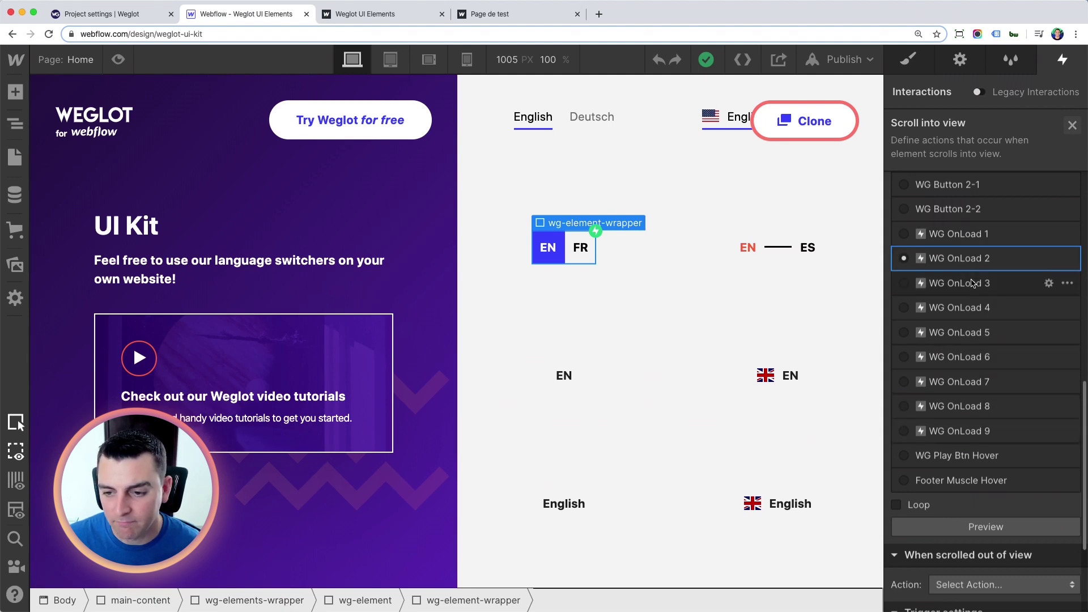
pyautogui.click(962, 257)
pyautogui.click(1011, 181)
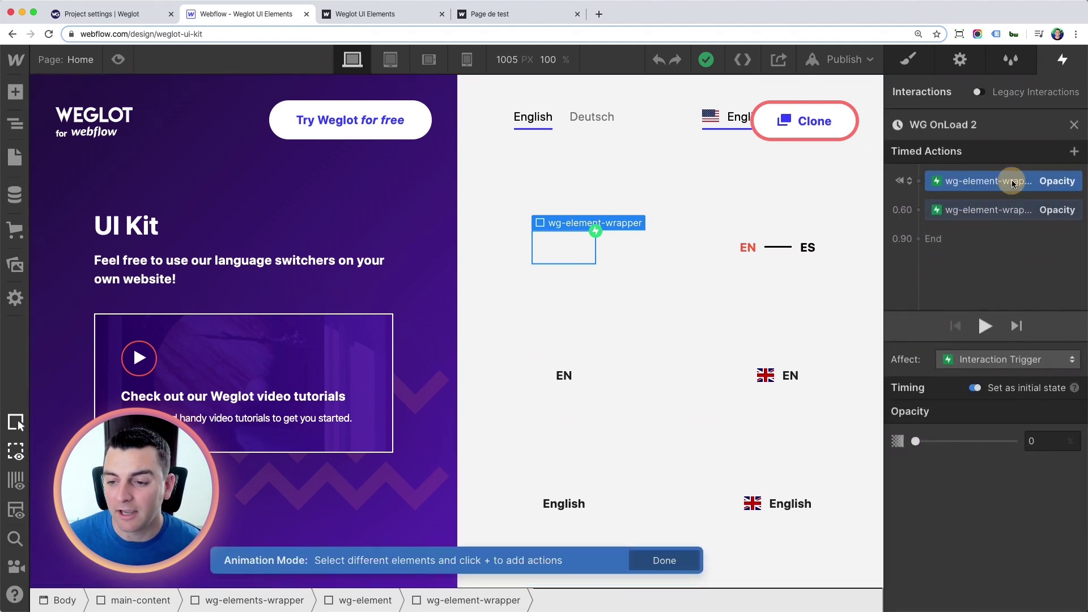
pyautogui.click(986, 210)
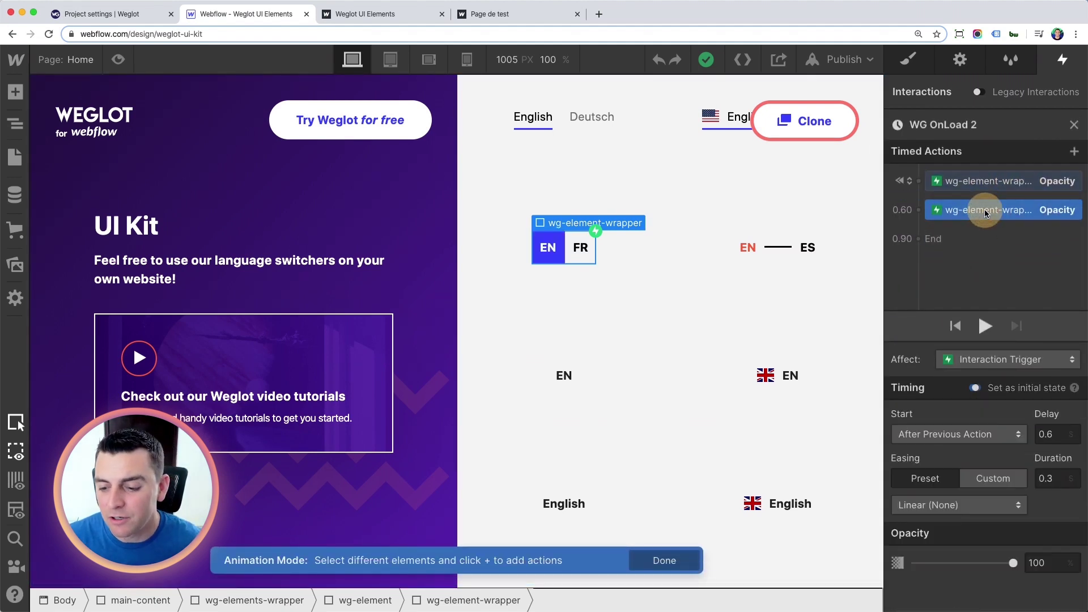
pyautogui.doubleClick(1059, 439)
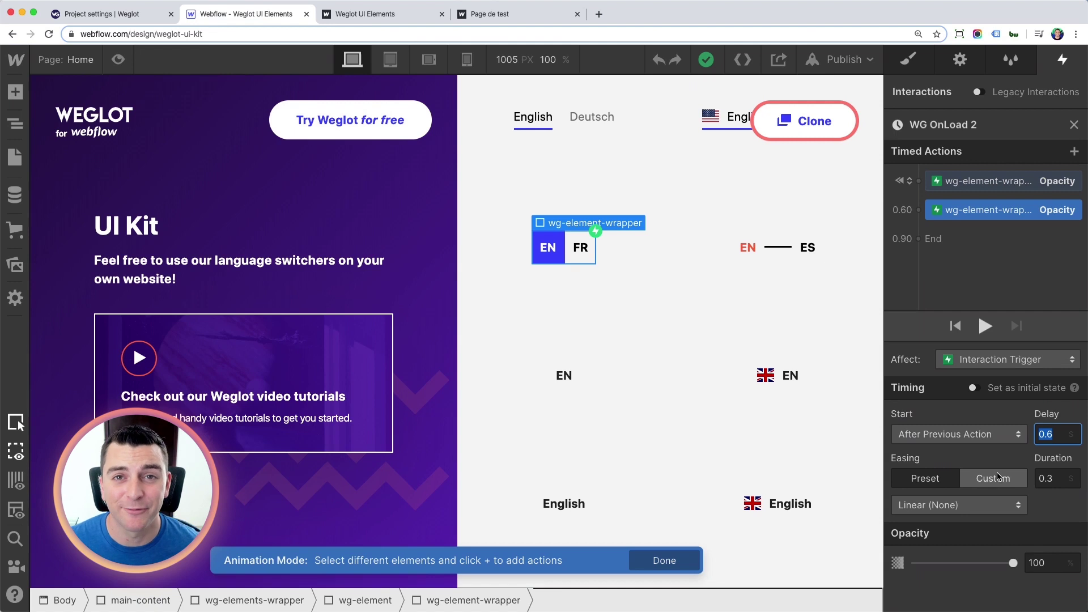
# Reload the published testing page four times to watch how its language switcher loads
pyautogui.click(521, 18)
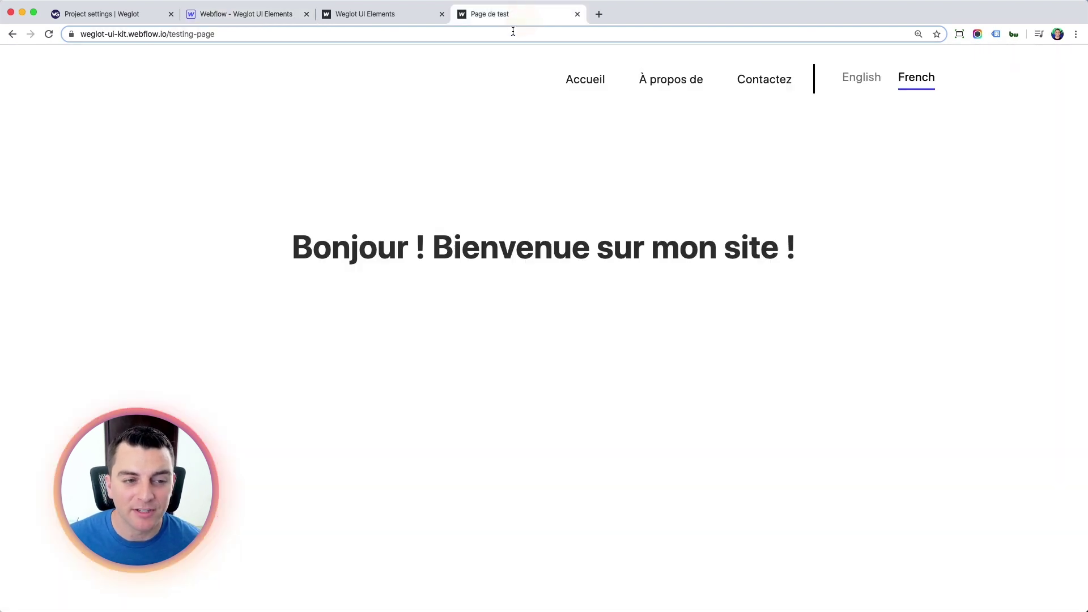
pyautogui.click(510, 37)
pyautogui.press('Return')
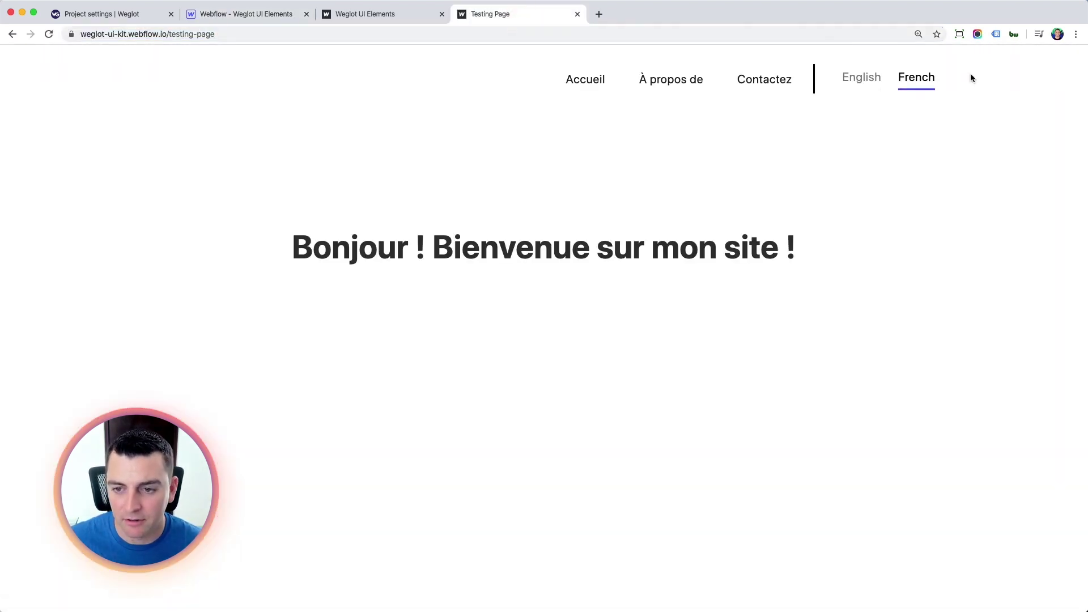
pyautogui.click(414, 34)
pyautogui.press('Return')
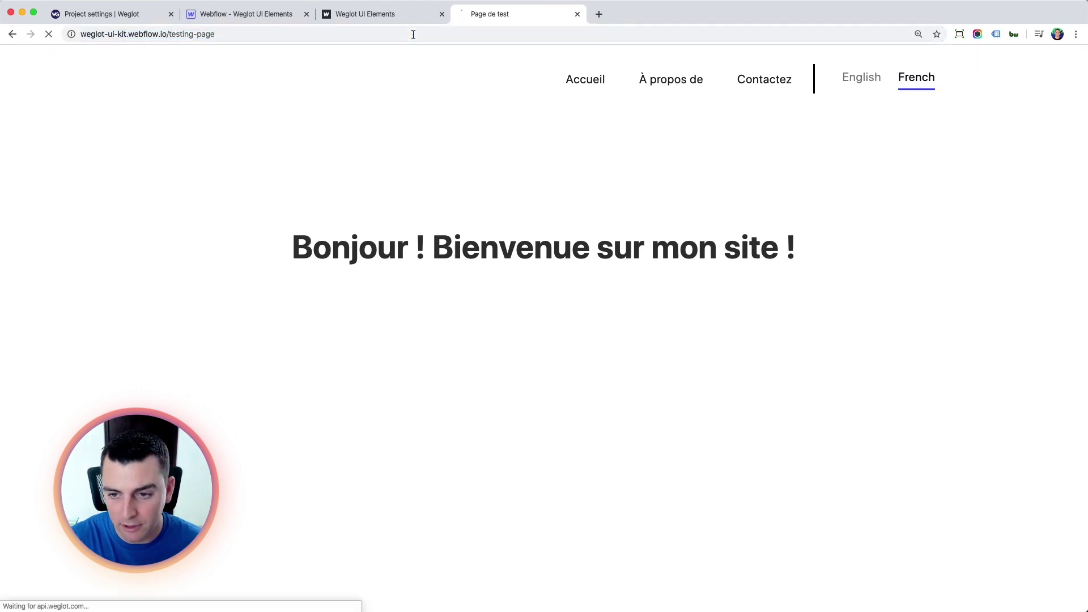
pyautogui.click(390, 39)
pyautogui.press('Return')
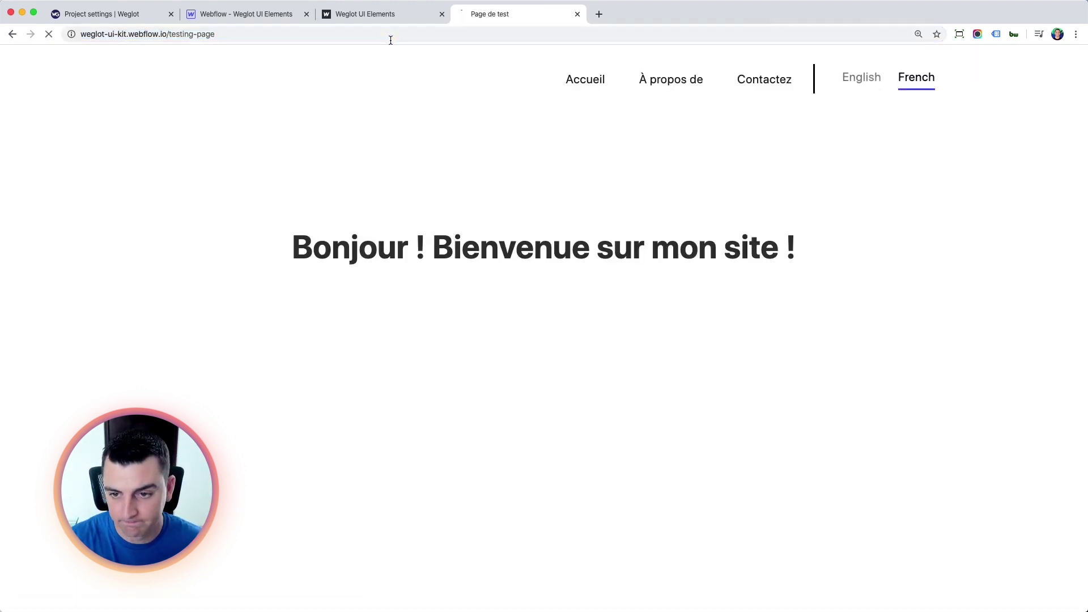
pyautogui.click(452, 34)
pyautogui.press('Return')
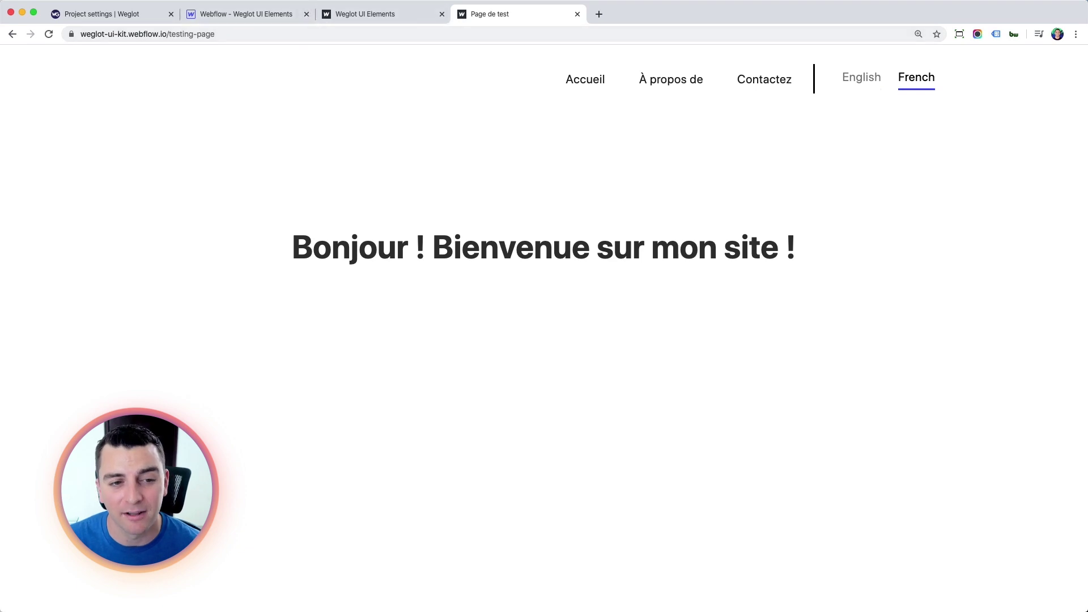
# Return to the Webflow Designer and look over the switchers, selecting the English link of the English/Deutsch switcher
pyautogui.click(278, 15)
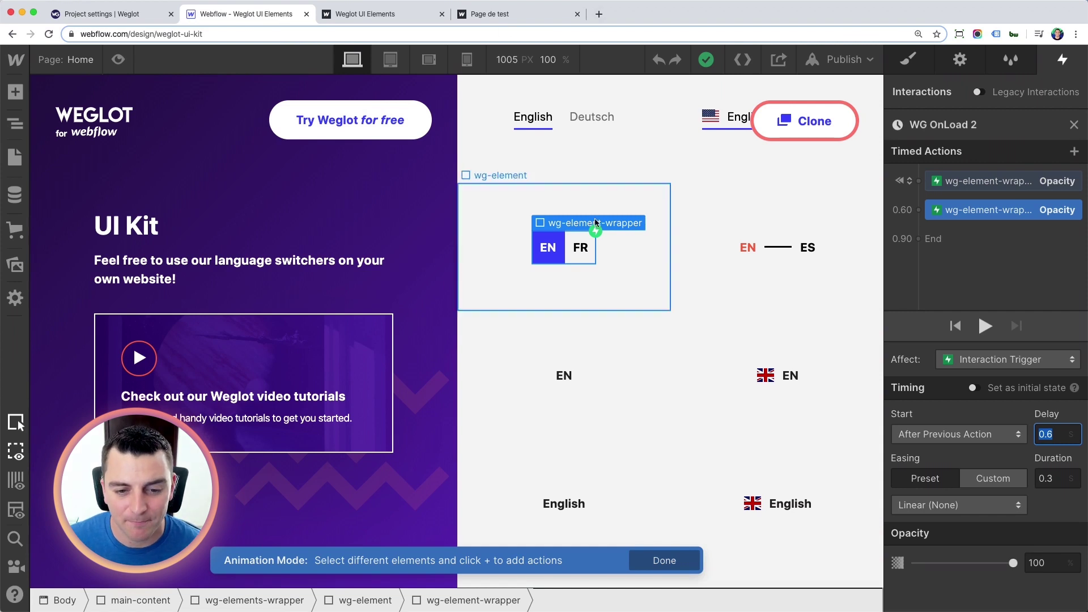
pyautogui.click(548, 126)
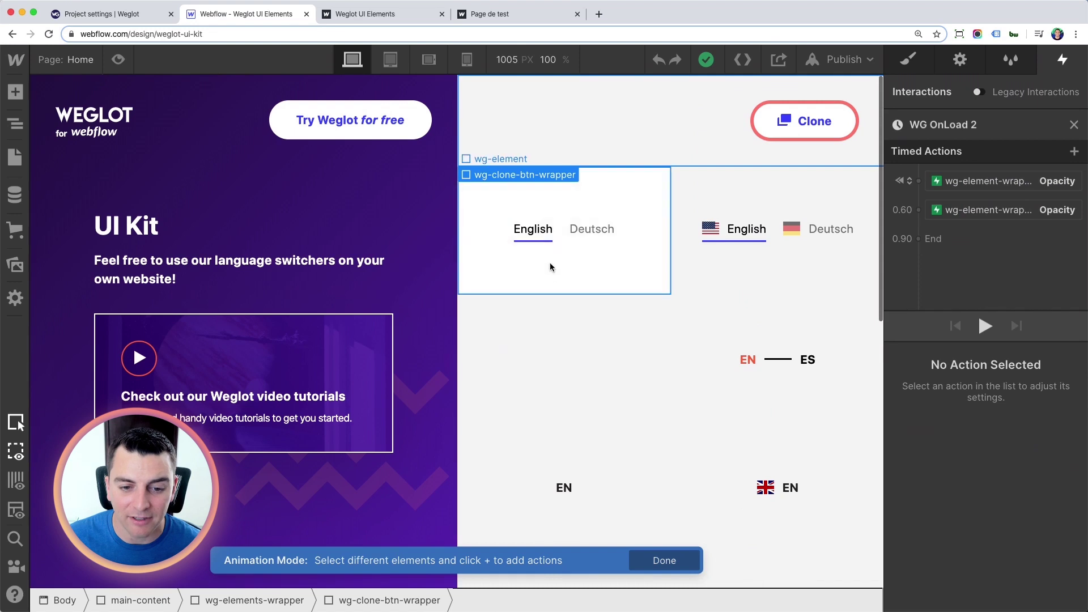
pyautogui.click(549, 239)
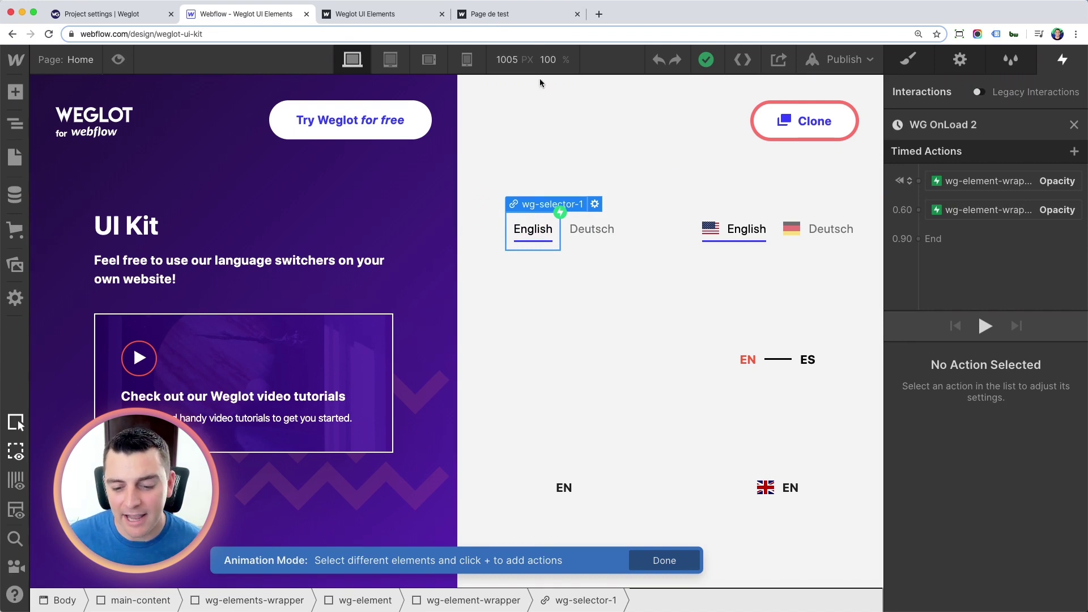
pyautogui.scroll(-5, 698, 177)
pyautogui.scroll(5, 698, 172)
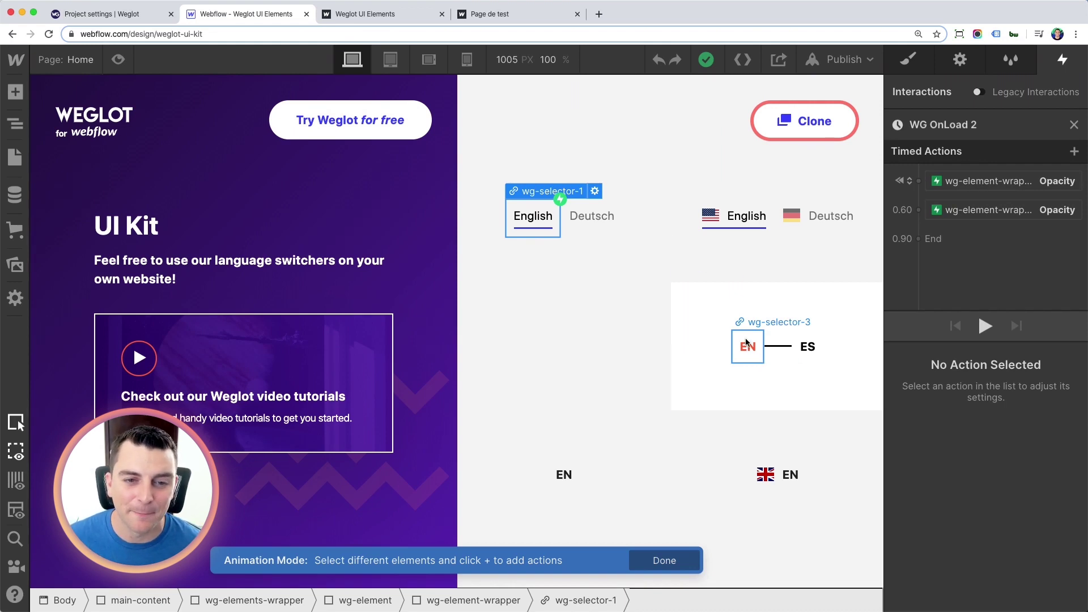
# View the published testing page again, and recheck the second opacity action of WG OnLoad 2 in the Designer
pyautogui.click(540, 14)
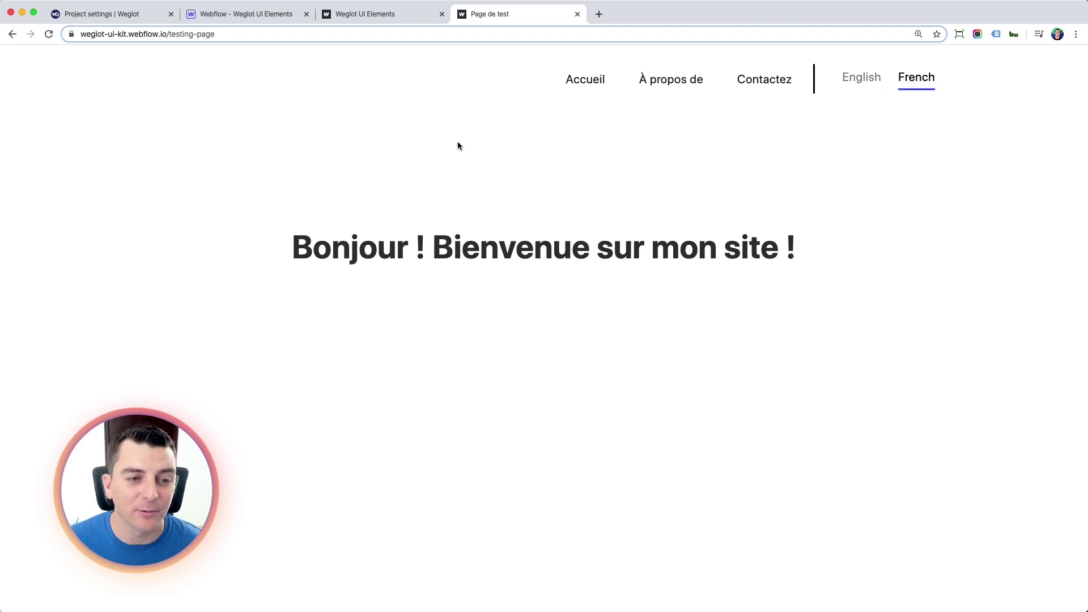
pyautogui.click(249, 15)
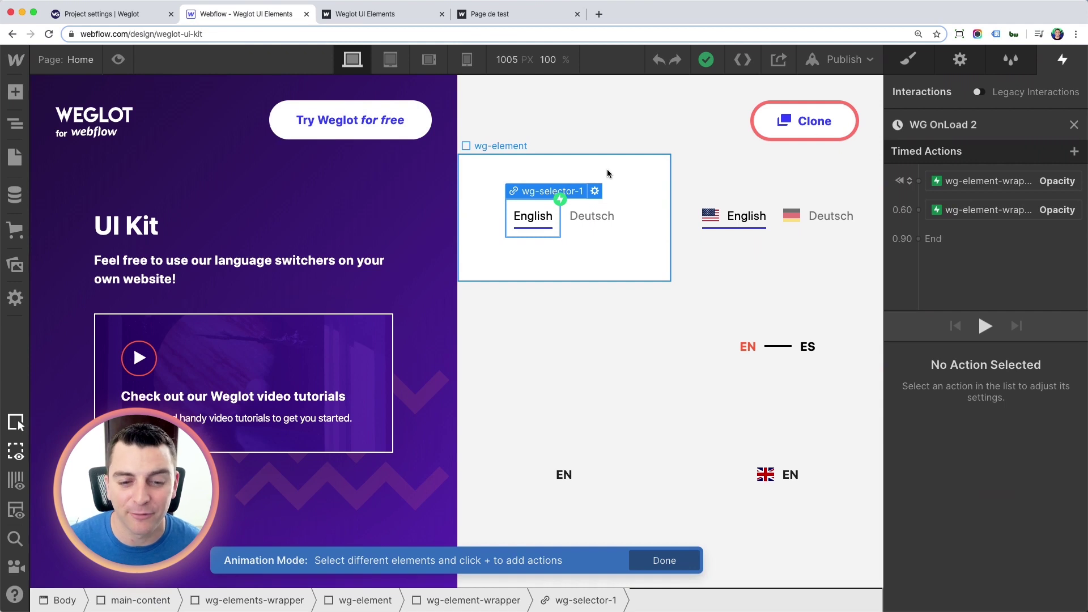
pyautogui.click(547, 175)
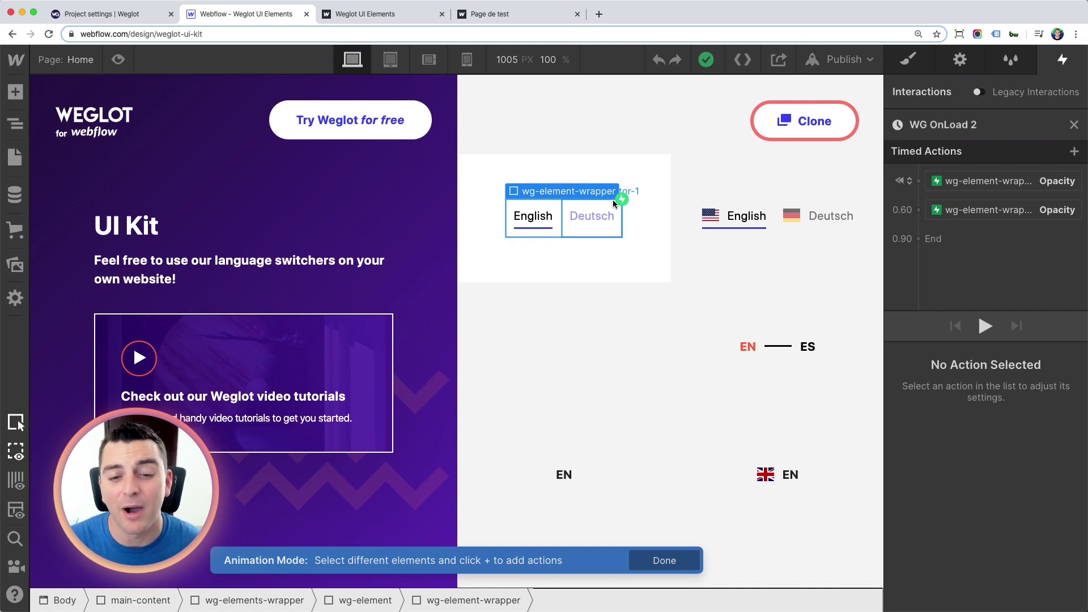
pyautogui.click(970, 207)
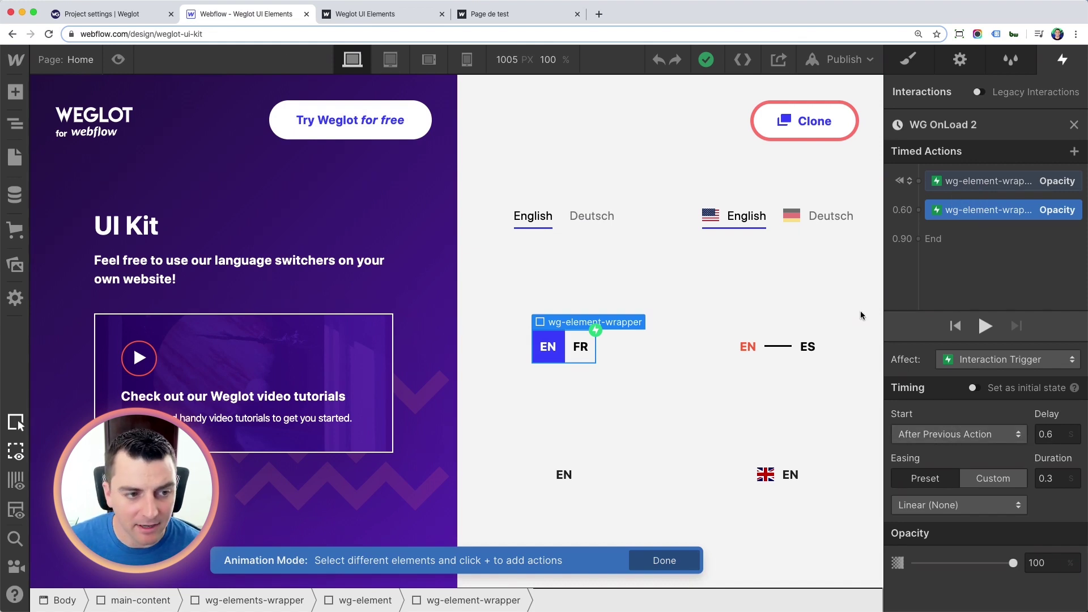
# Preview the Home page, toggling the EN/FR switcher and choosing Deutsch in the English/Deutsch switcher, and exit the preview
pyautogui.click(118, 59)
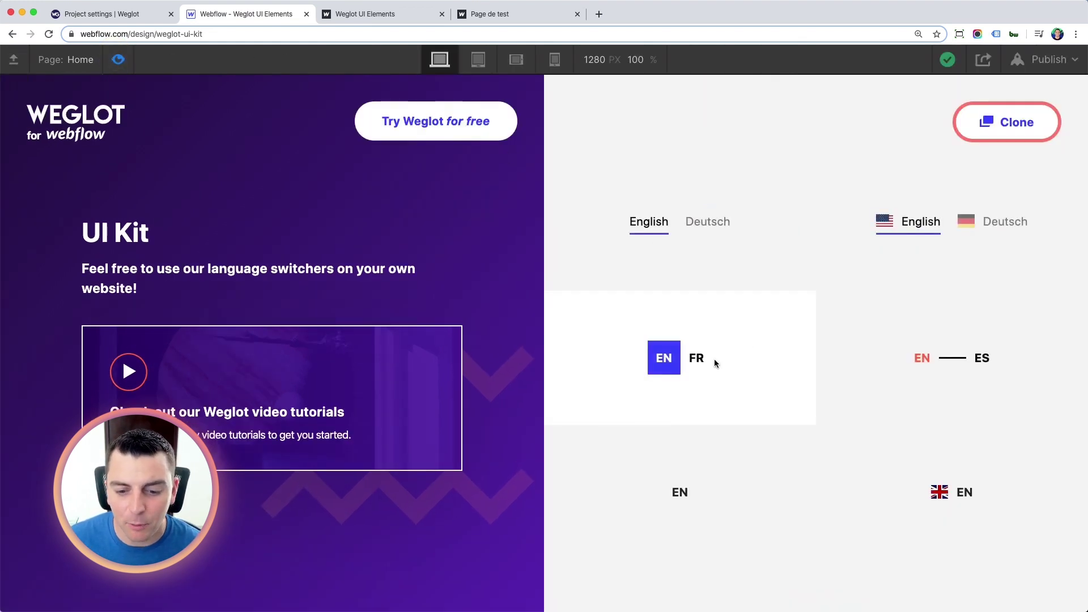
pyautogui.click(698, 361)
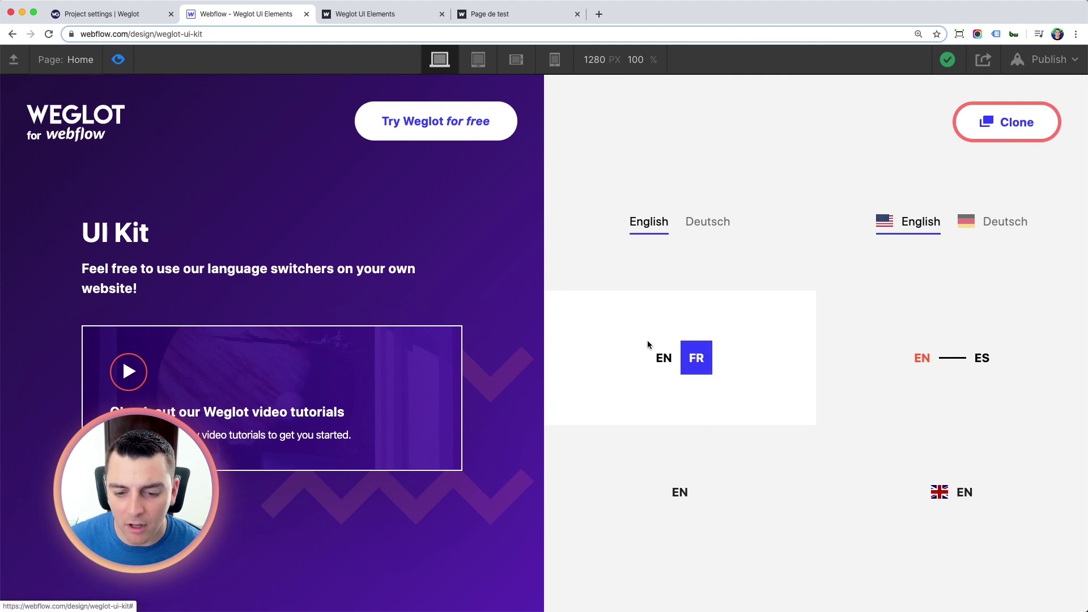
pyautogui.click(669, 356)
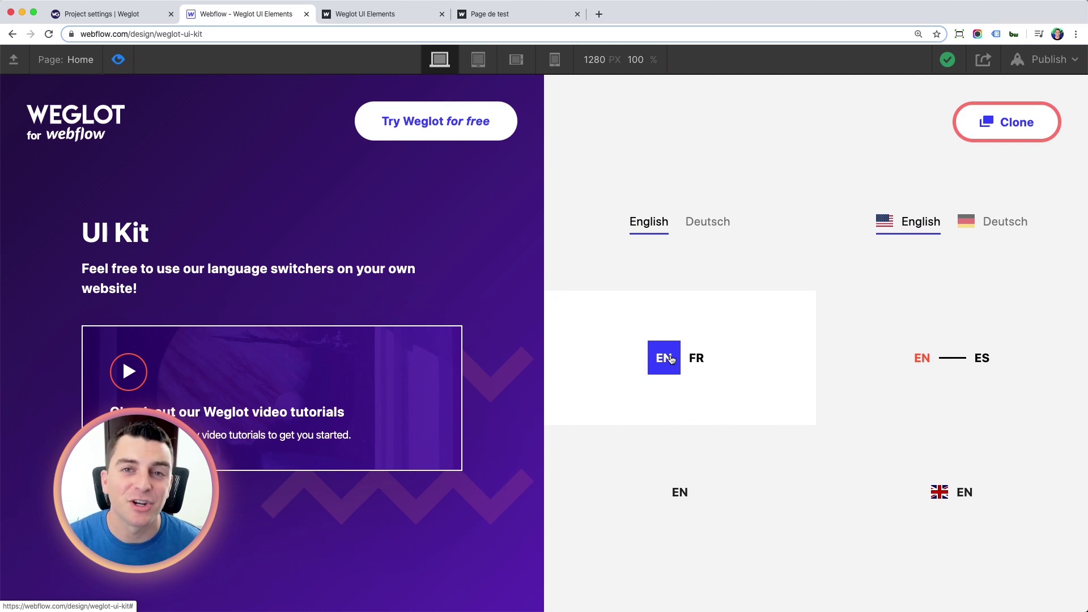
pyautogui.click(704, 367)
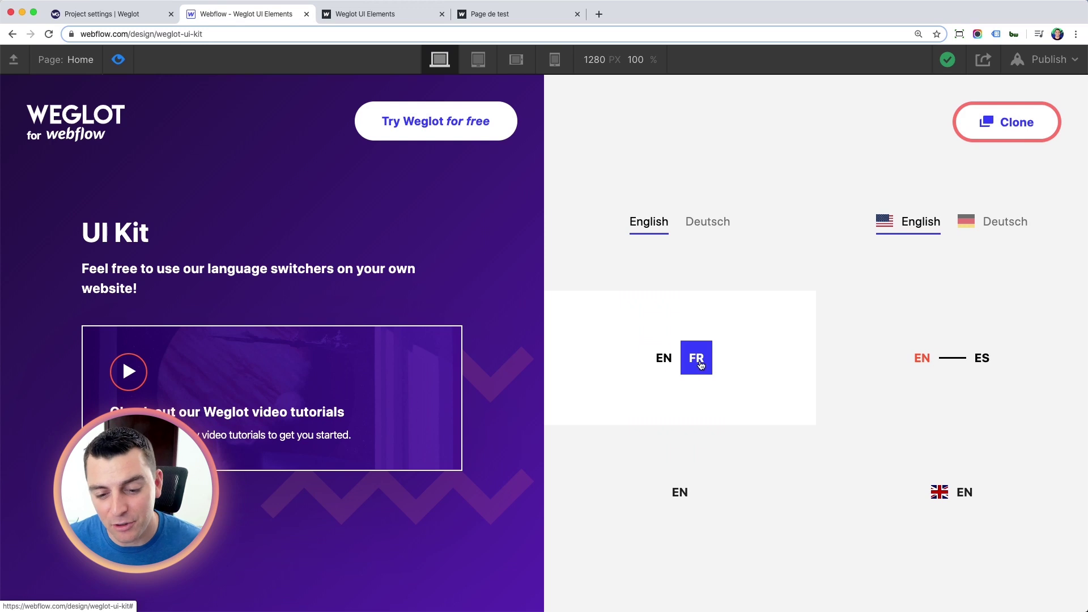
pyautogui.scroll(-1, 964, 366)
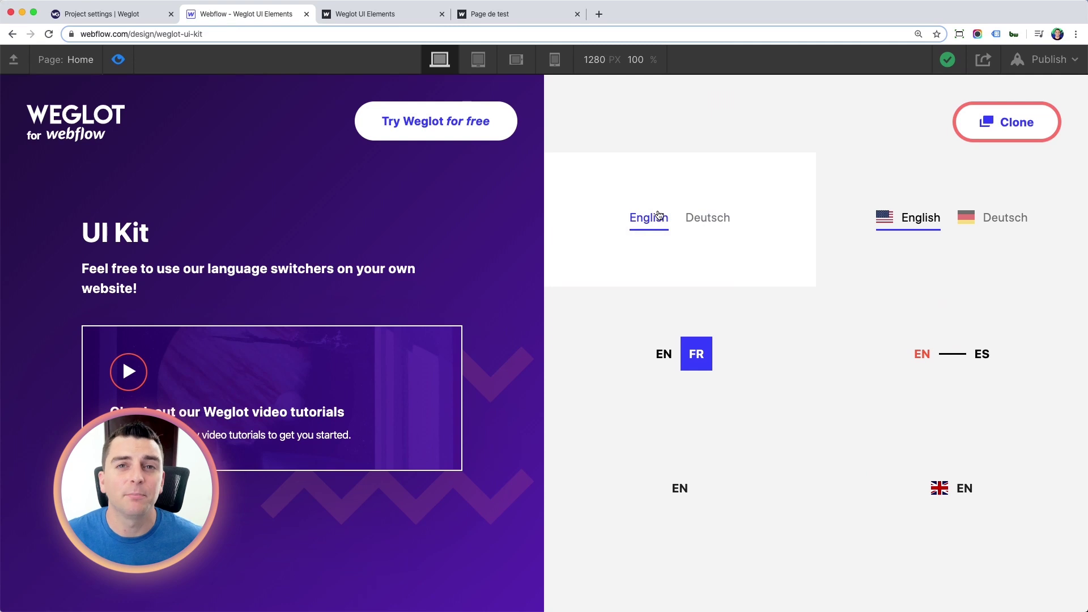
pyautogui.click(712, 220)
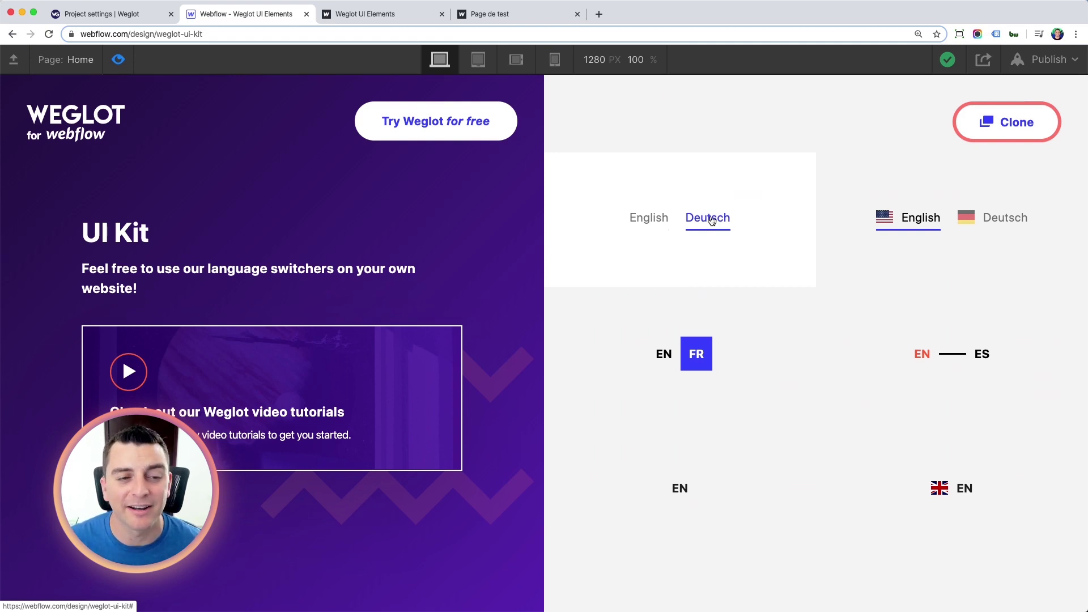
pyautogui.click(119, 60)
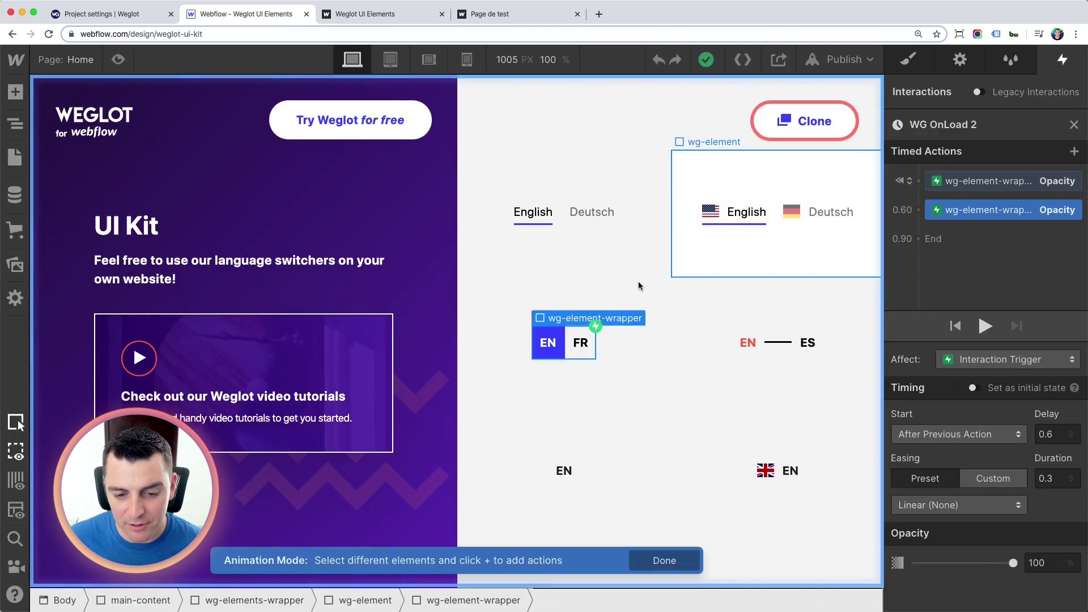
# Close the WG OnLoad 2 animation and select the wg-element-wrapper around the EN dropdown with the English flag
pyautogui.click(802, 457)
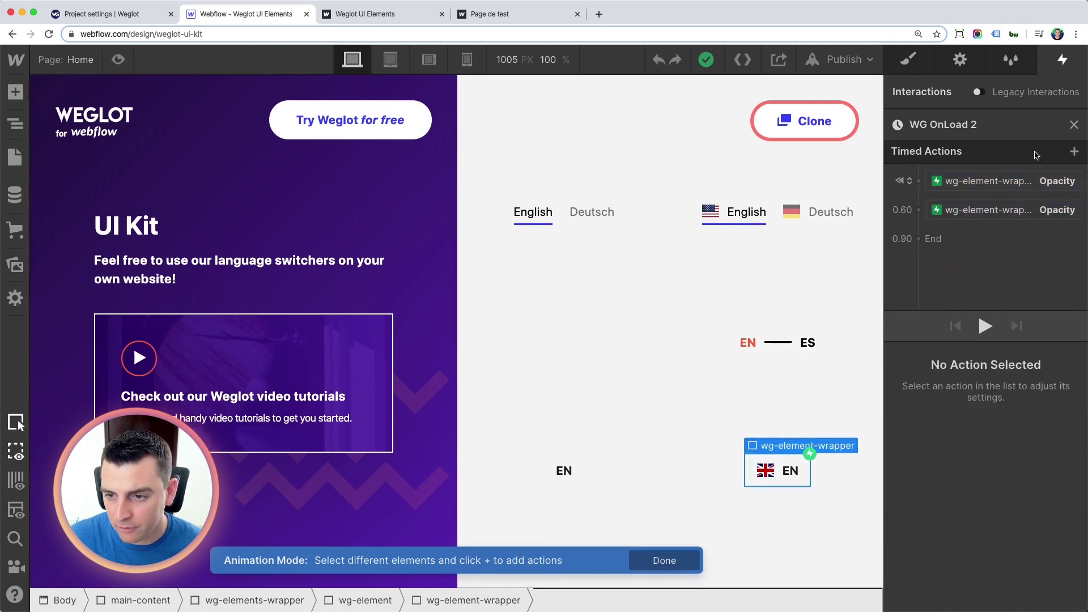
pyautogui.click(1074, 125)
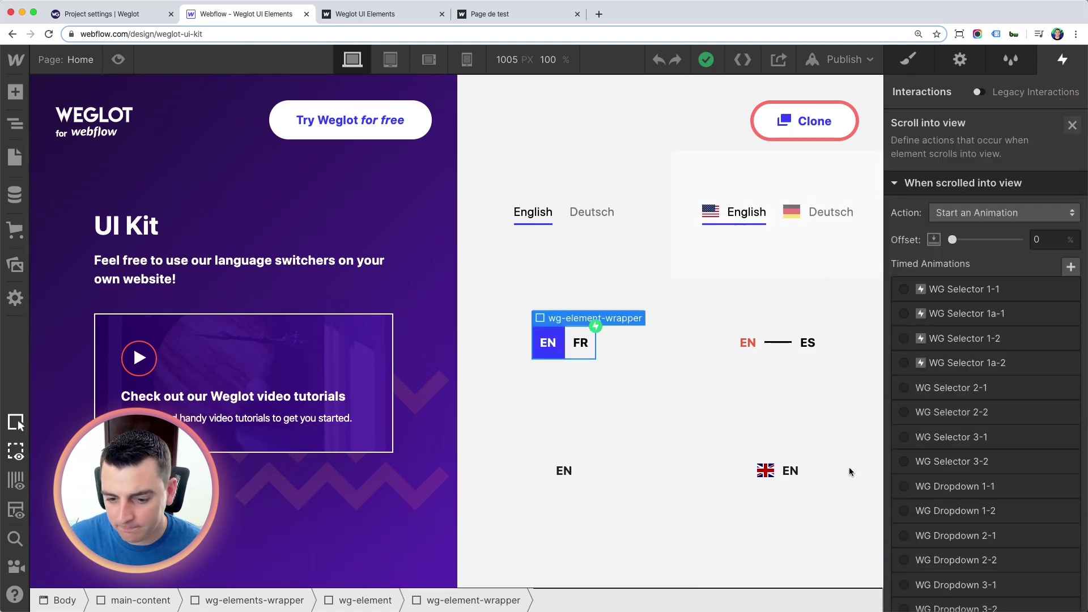
pyautogui.click(789, 467)
pyautogui.click(790, 448)
pyautogui.click(789, 461)
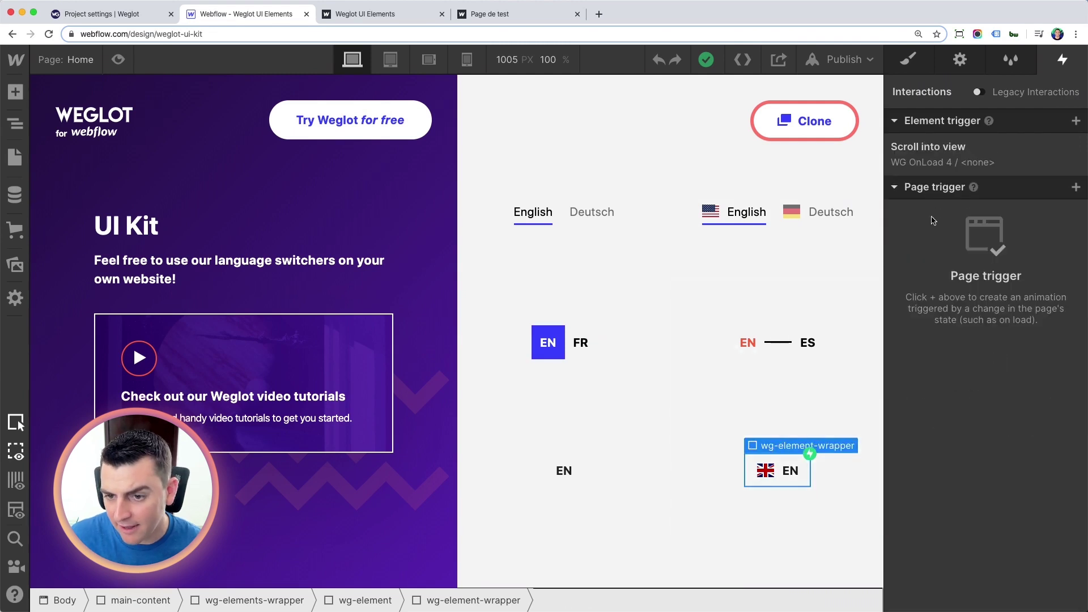
# Open the WG OnLoad 4 animation, examine its second opacity action, and check the EN/FR switcher's elements on the canvas
pyautogui.click(919, 164)
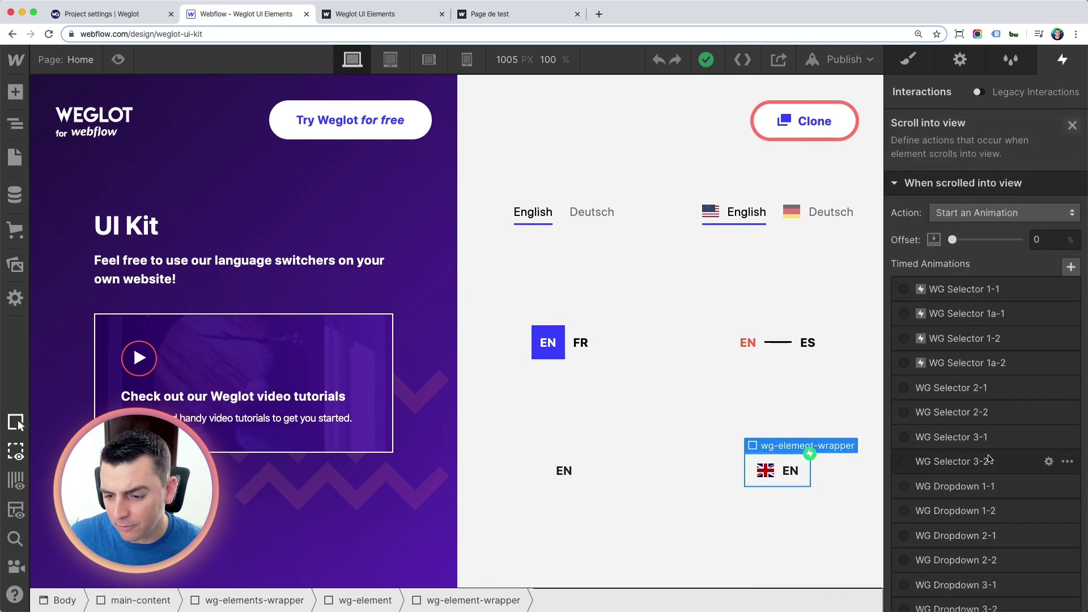
pyautogui.scroll(-5, 963, 459)
pyautogui.click(970, 481)
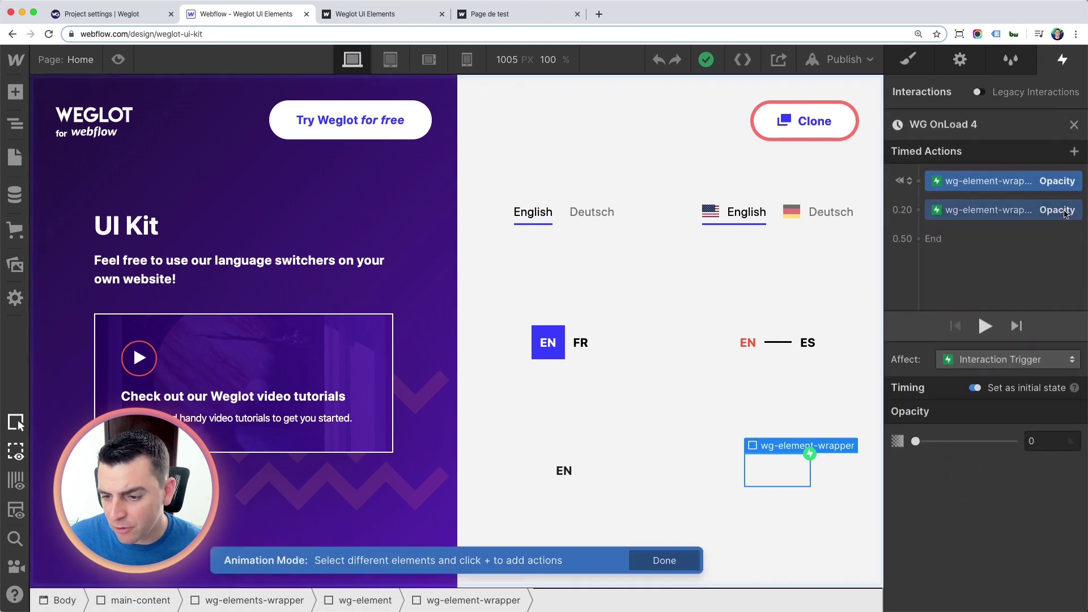
pyautogui.click(1000, 212)
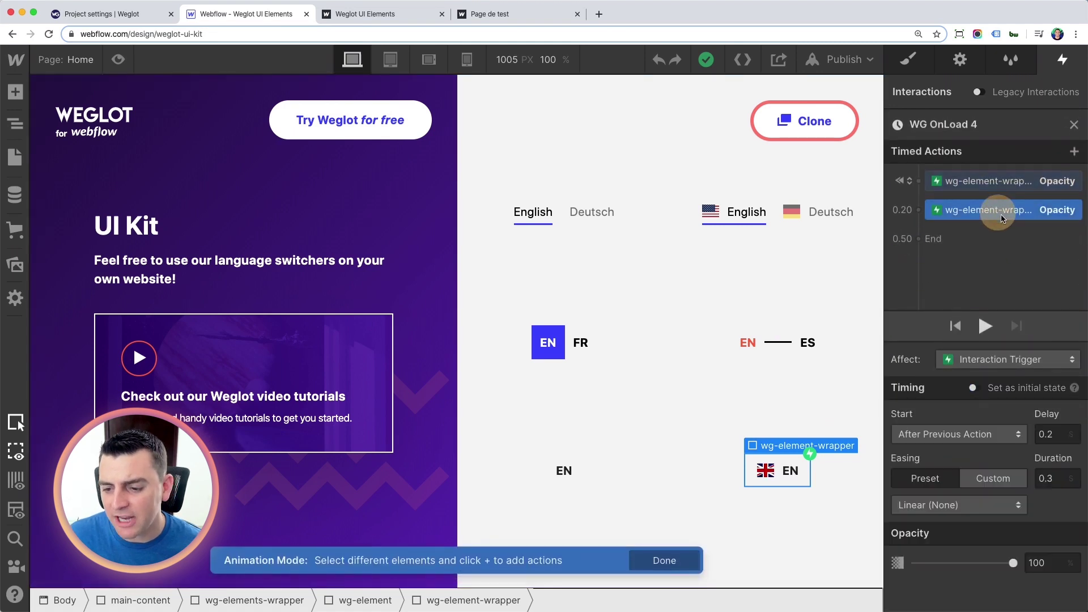
pyautogui.click(570, 356)
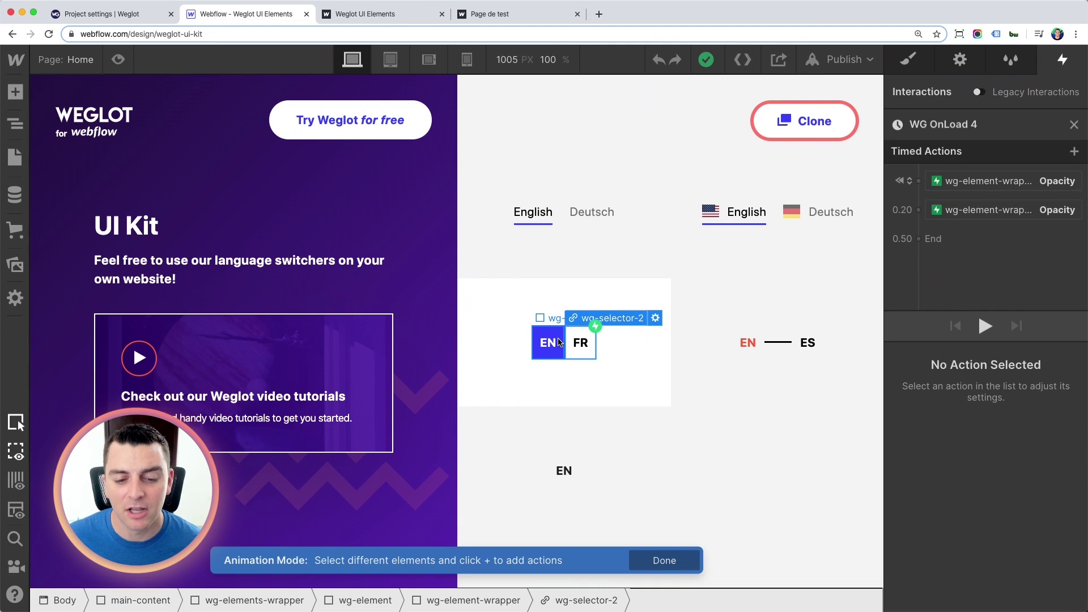
pyautogui.click(615, 301)
pyautogui.click(969, 214)
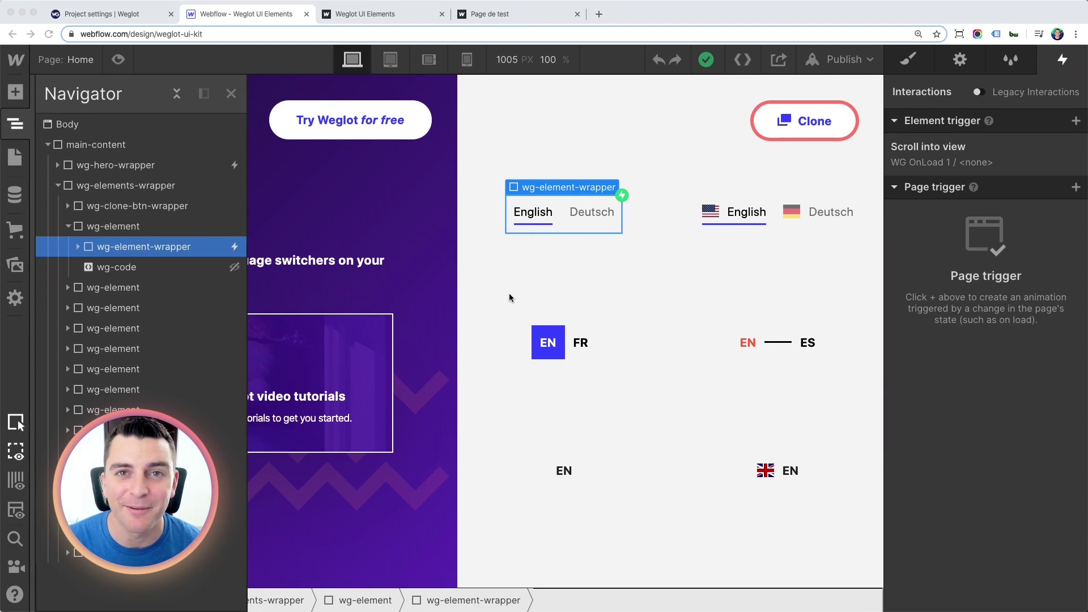
# Open the code of the first English/Deutsch switcher's wg-code embed and highlight the Weglot initialization block
pyautogui.click(103, 268)
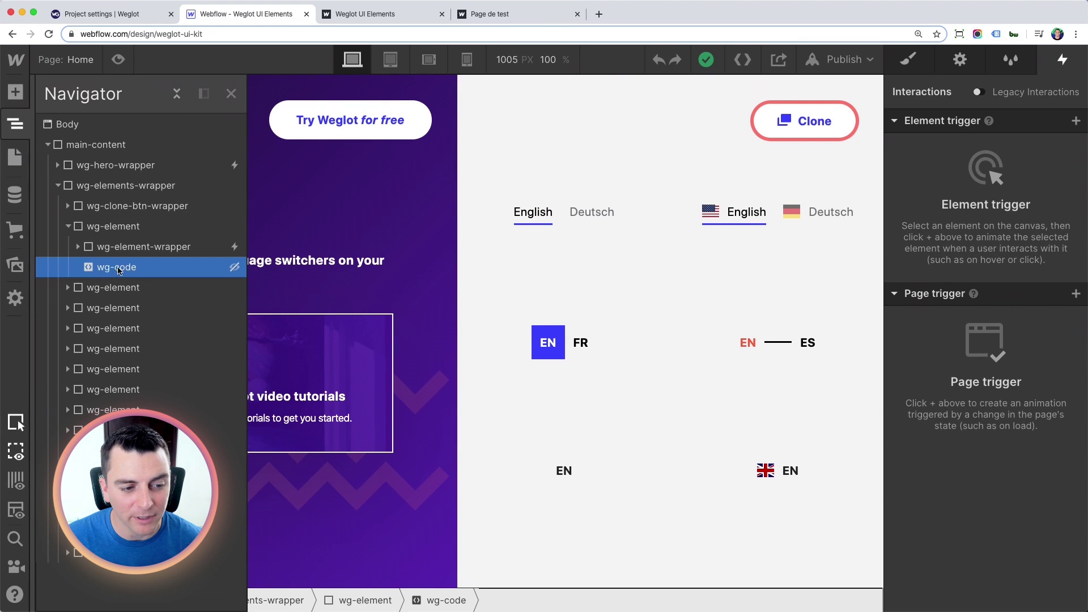
pyautogui.click(960, 59)
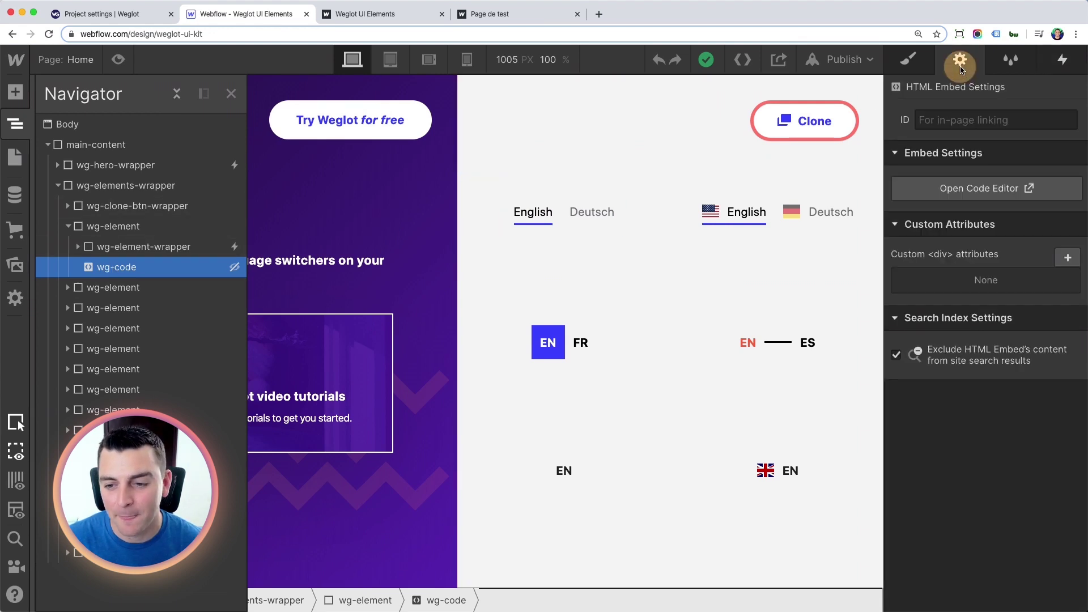
pyautogui.click(945, 187)
pyautogui.scroll(5, 417, 337)
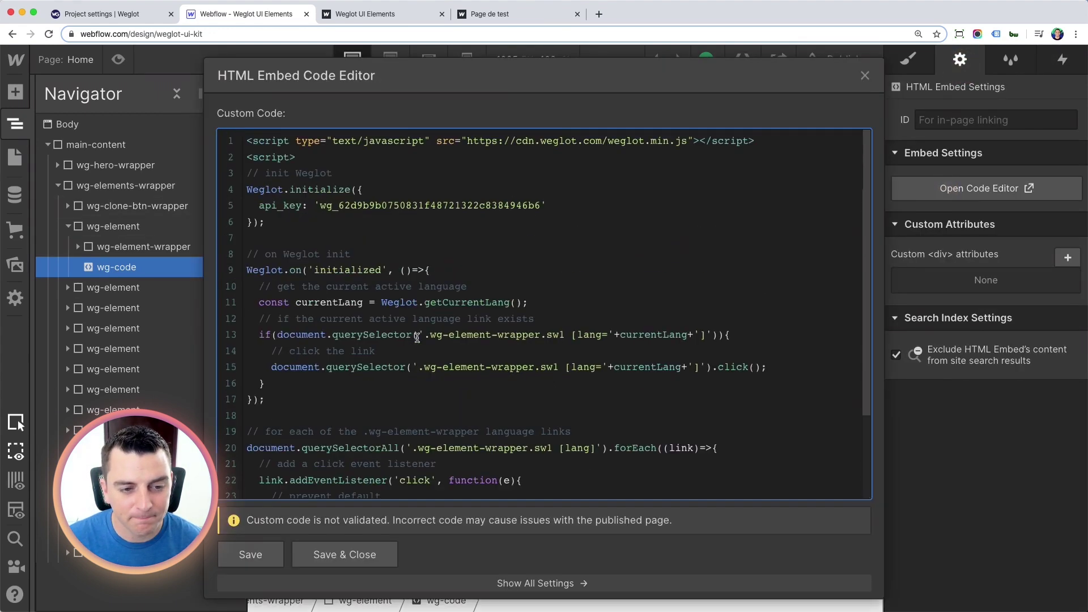
pyautogui.moveTo(264, 223); pyautogui.dragTo(240, 146)
pyautogui.click(323, 234)
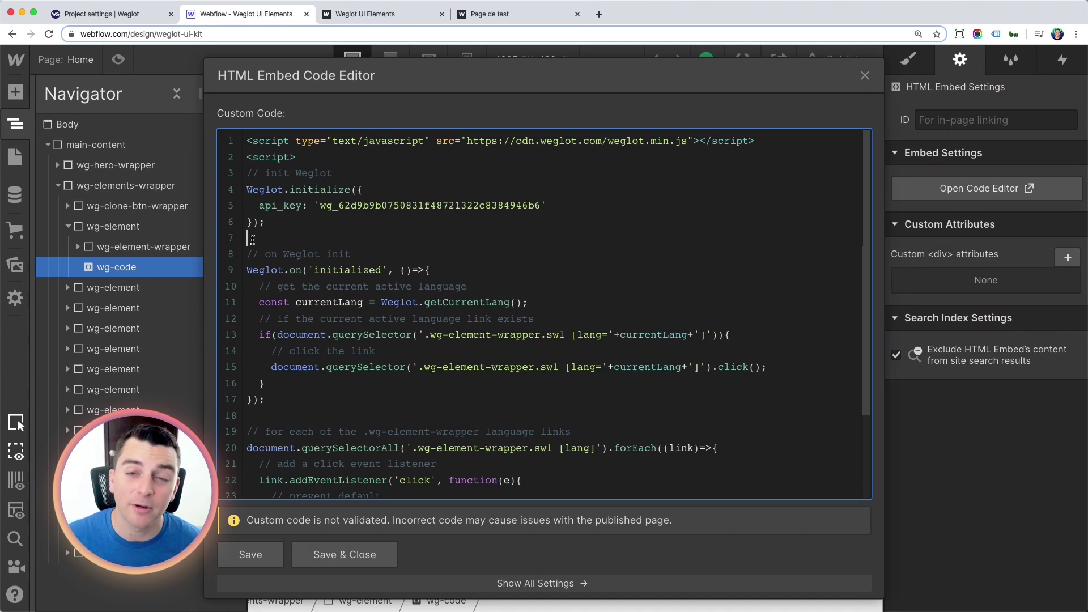
# Highlight the rest of the embed script, from the initialized handler through the language link click listeners
pyautogui.moveTo(252, 238); pyautogui.dragTo(326, 469)
pyautogui.click(326, 470)
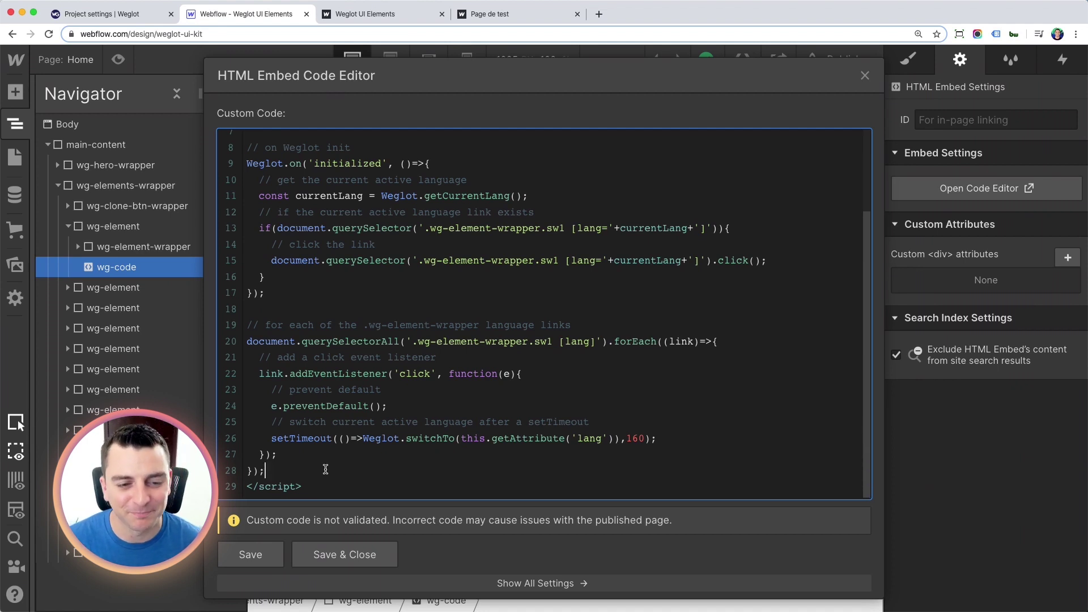
pyautogui.scroll(3, 325, 469)
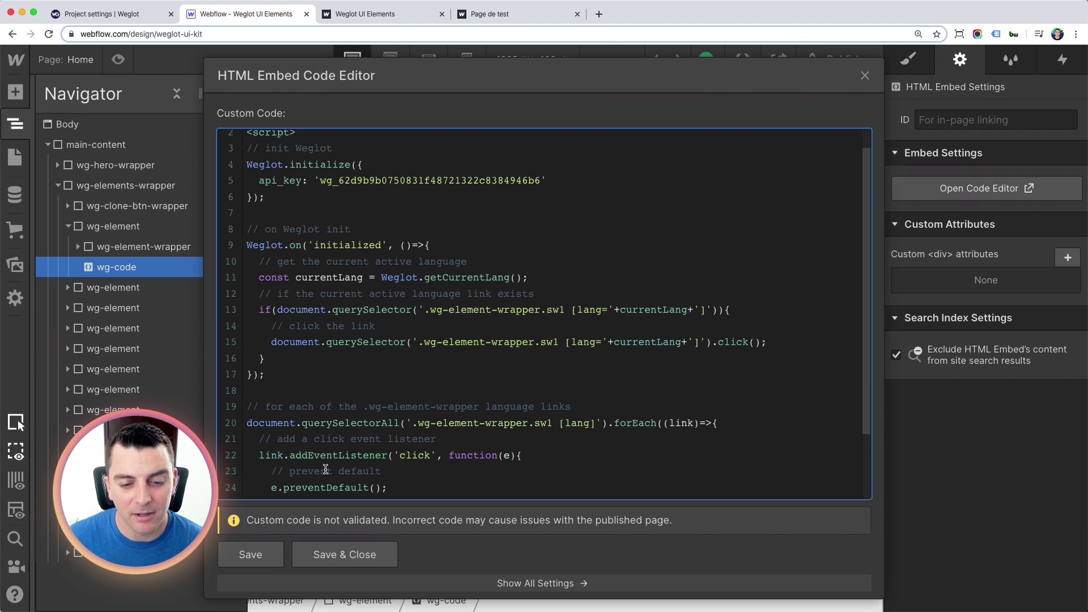
# Examine the .wg-element-wrapper.sw1 selectors in lines 13, 15 and 20 of the embed code, highlighting each one
pyautogui.moveTo(565, 308); pyautogui.dragTo(542, 309)
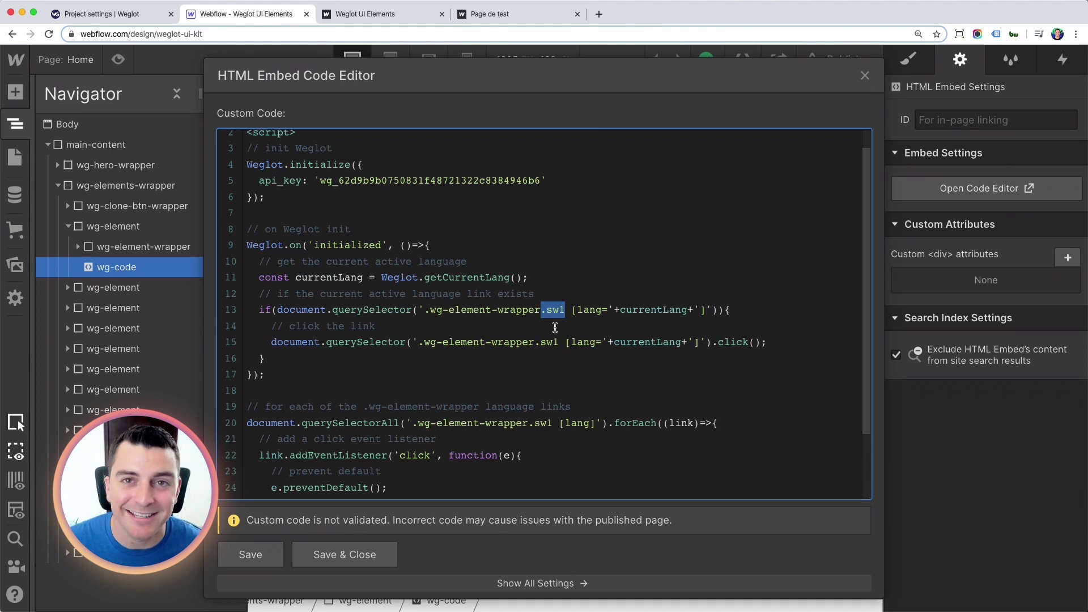
pyautogui.scroll(-3, 555, 327)
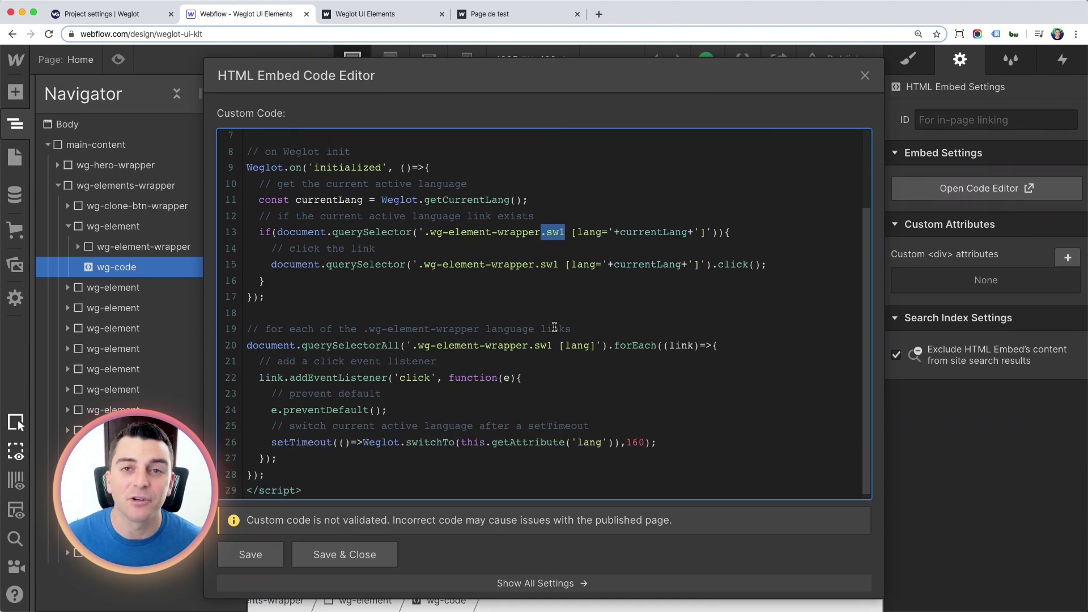
pyautogui.click(561, 345)
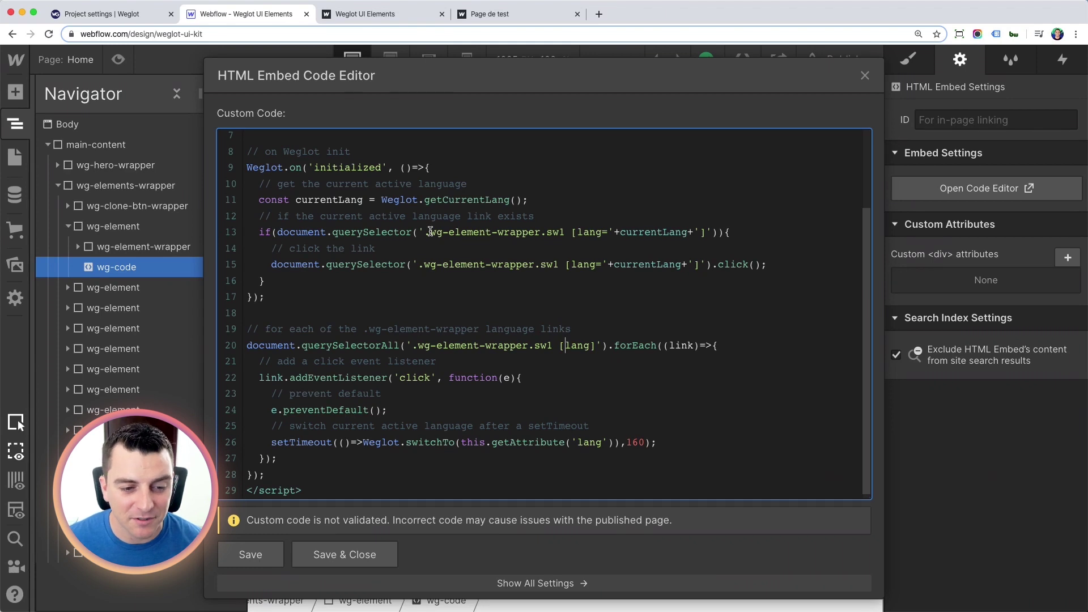
pyautogui.moveTo(425, 232); pyautogui.dragTo(564, 233)
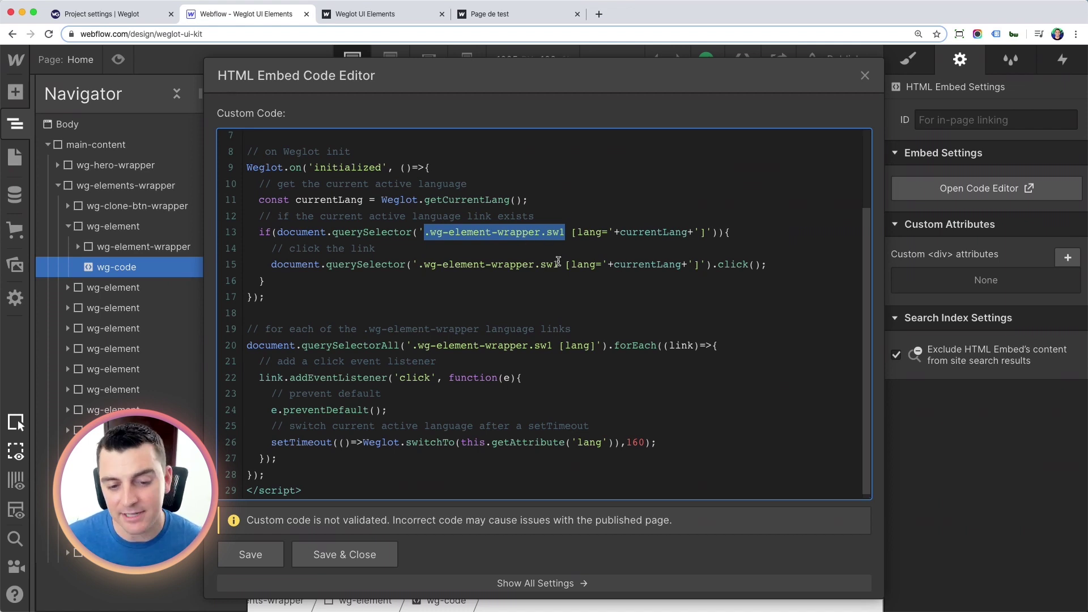
pyautogui.moveTo(559, 264); pyautogui.dragTo(414, 264)
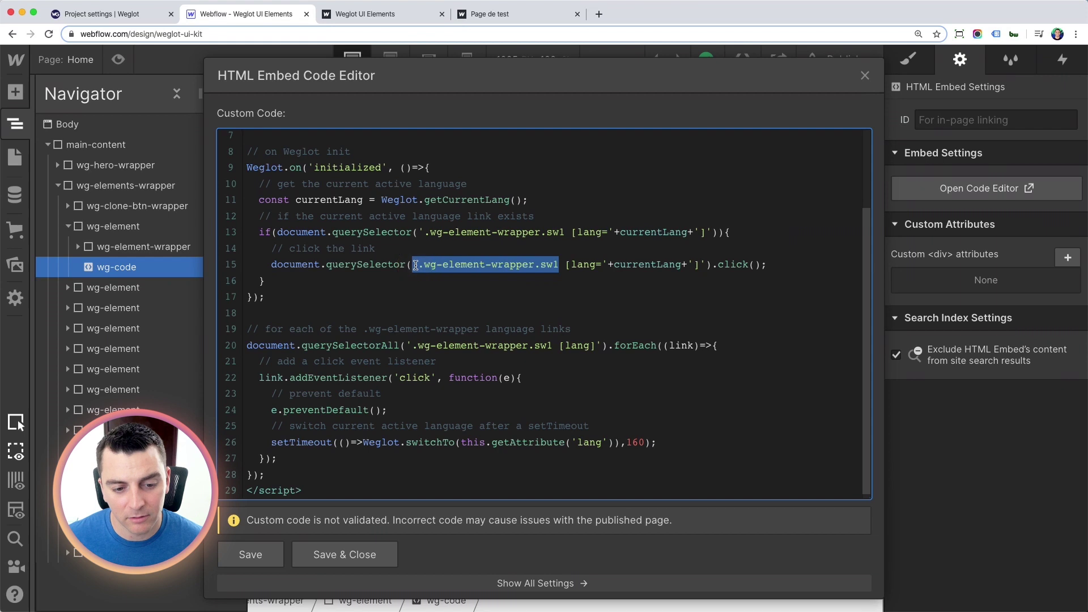
pyautogui.moveTo(418, 345); pyautogui.dragTo(553, 346)
pyautogui.click(553, 346)
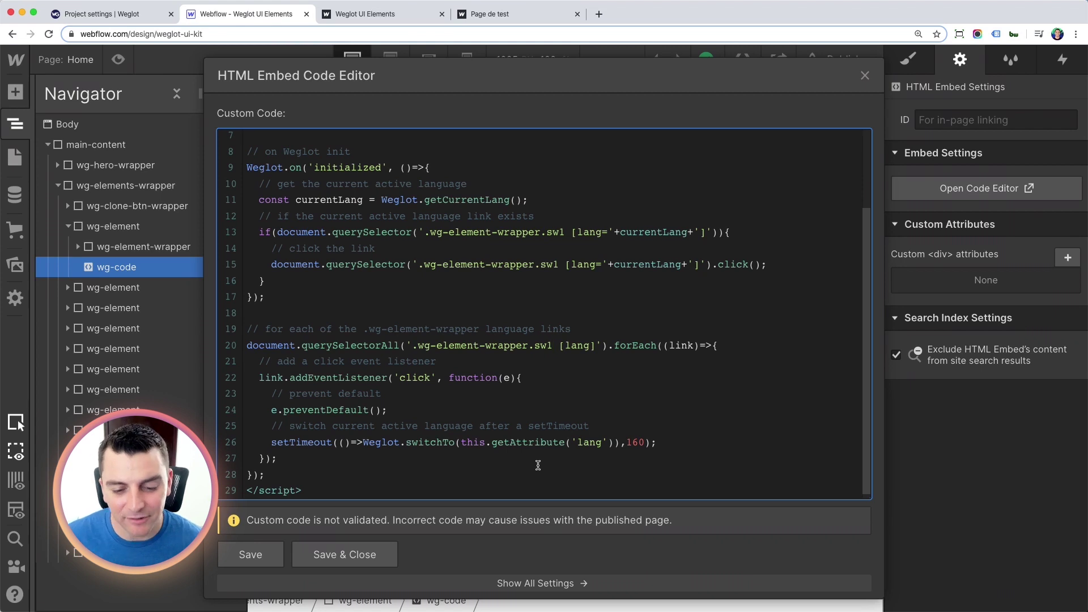
# Highlight the setTimeout line that switches the language and its delay value, and close the code editor
pyautogui.scroll(-1, 538, 465)
pyautogui.moveTo(277, 436); pyautogui.dragTo(662, 438)
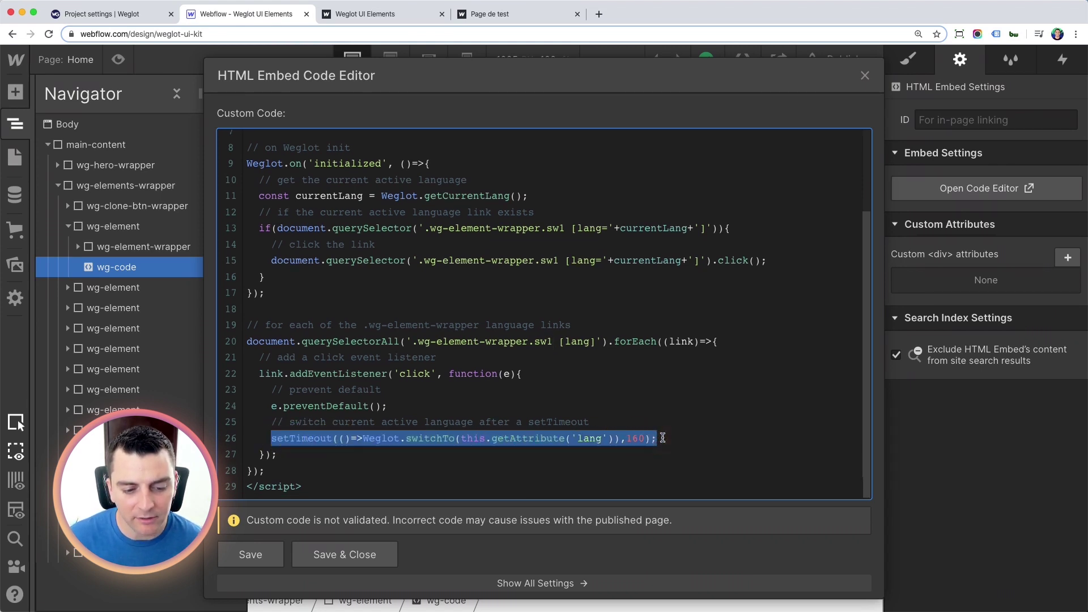
pyautogui.click(662, 438)
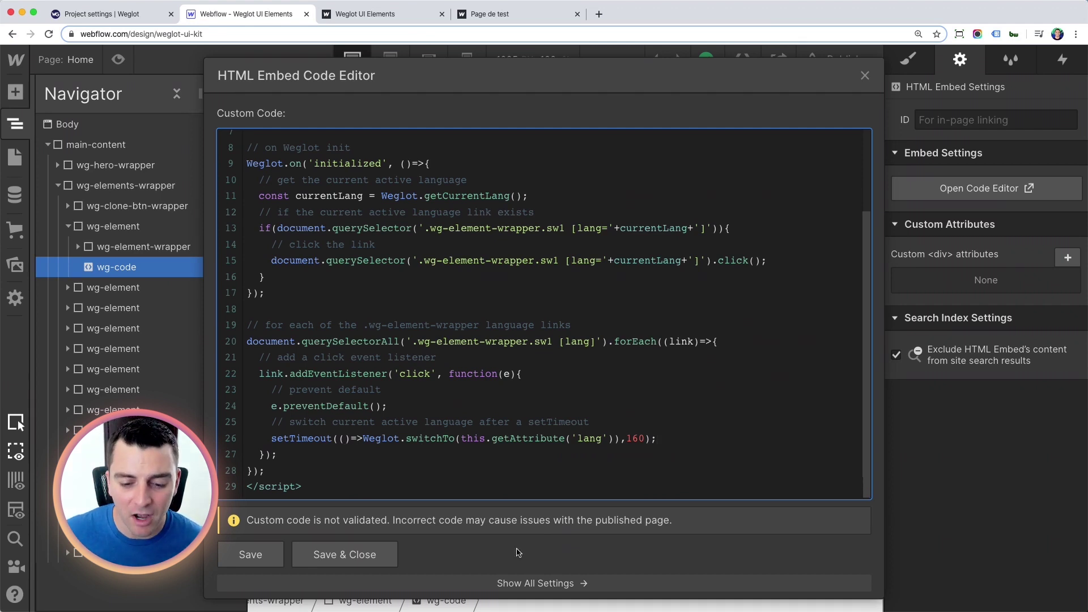
pyautogui.doubleClick(628, 437)
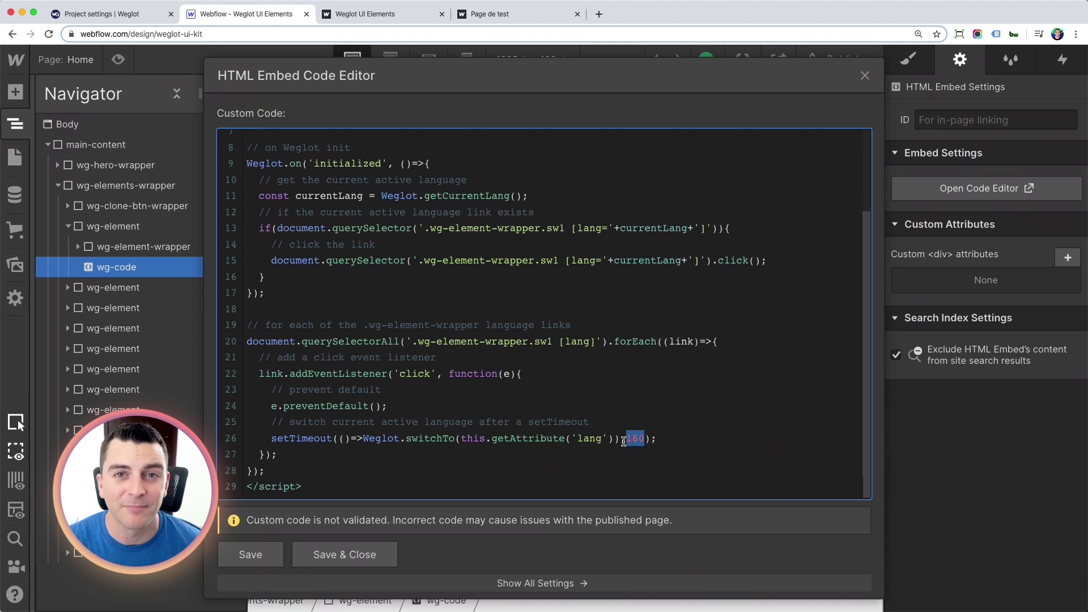
pyautogui.click(864, 76)
# Preview the Home page, toggling the first switcher between English and Deutsch and choosing FR in the EN/FR switcher, and exit the preview
pyautogui.click(118, 59)
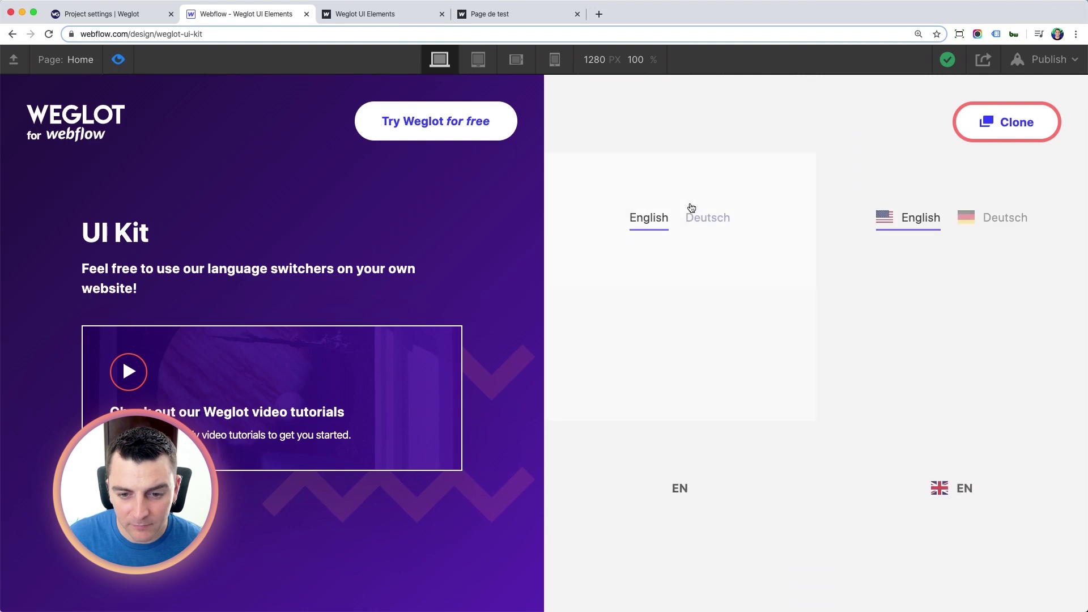
pyautogui.click(712, 219)
pyautogui.click(648, 220)
pyautogui.click(708, 224)
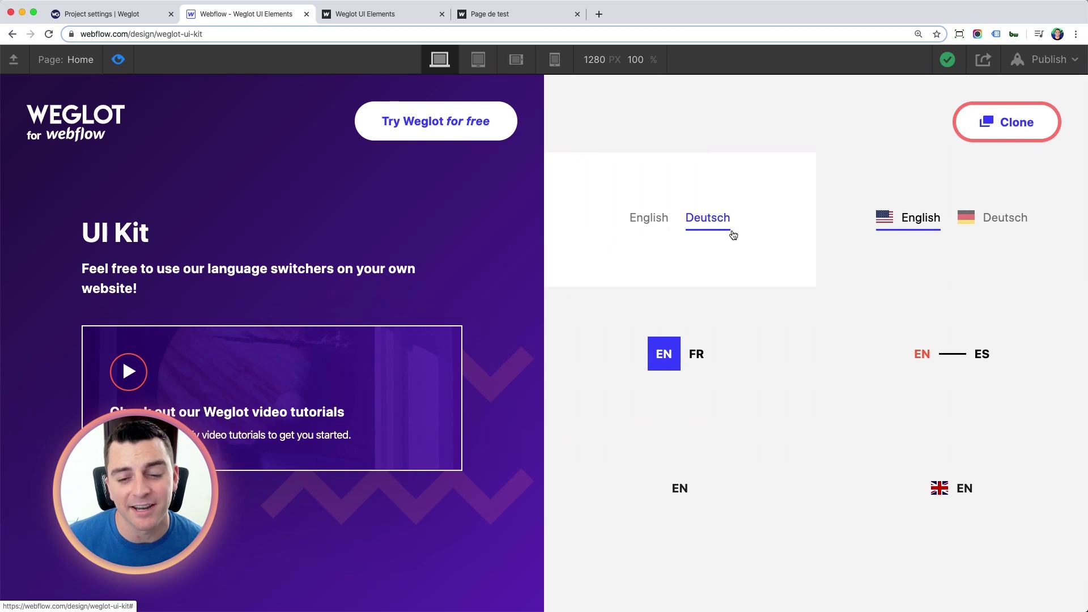
pyautogui.click(652, 218)
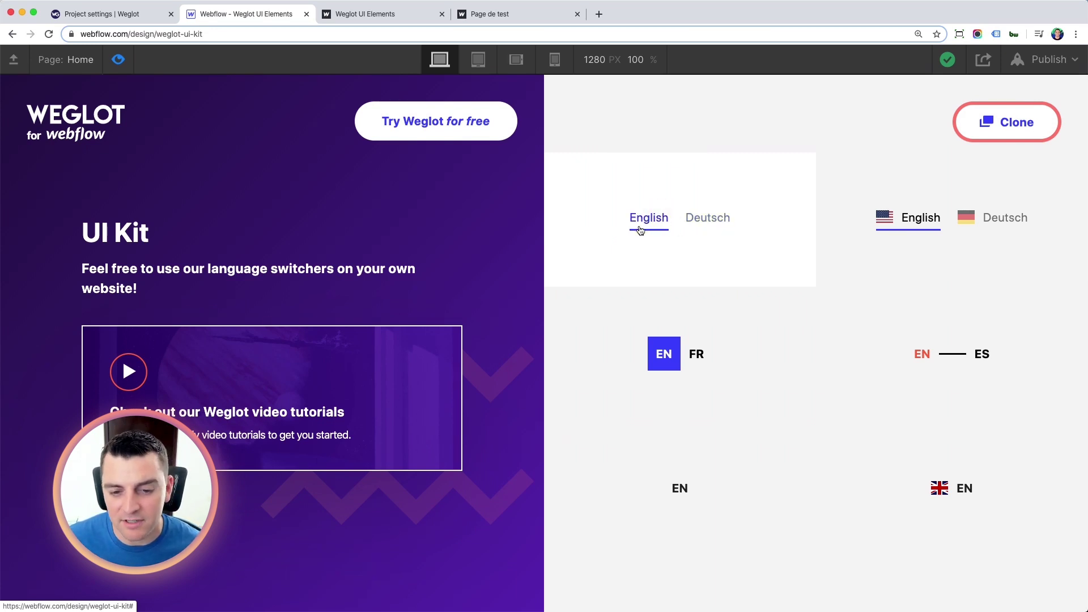
pyautogui.click(718, 230)
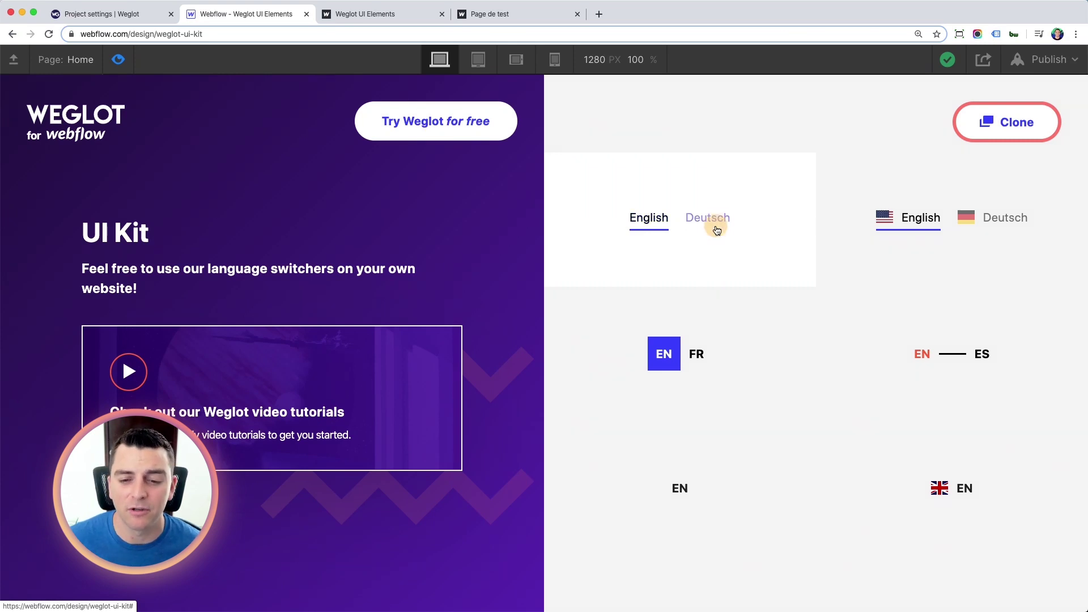
pyautogui.click(695, 354)
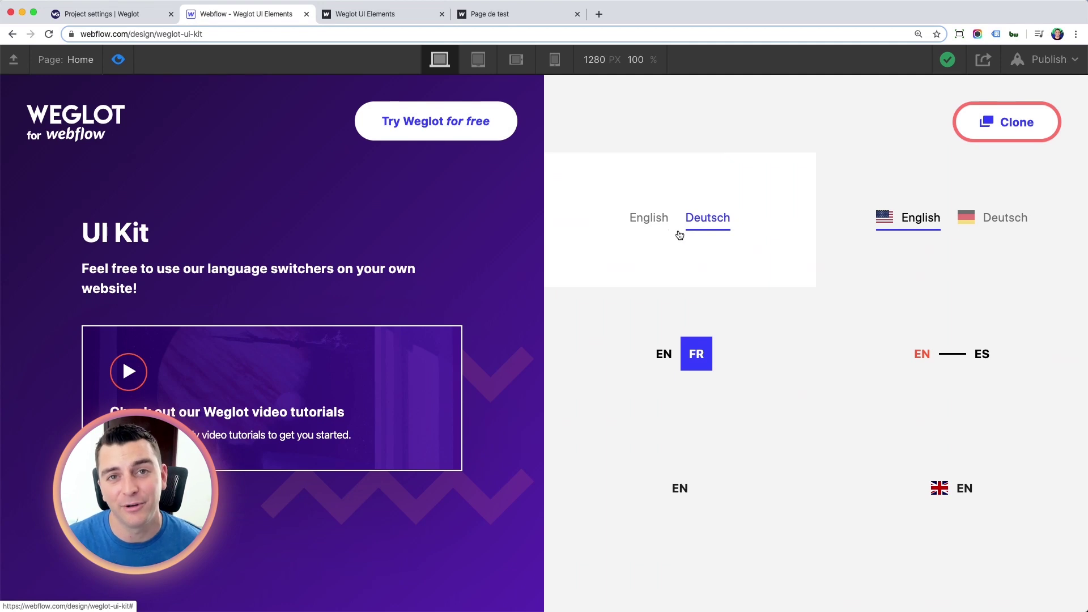
pyautogui.click(118, 59)
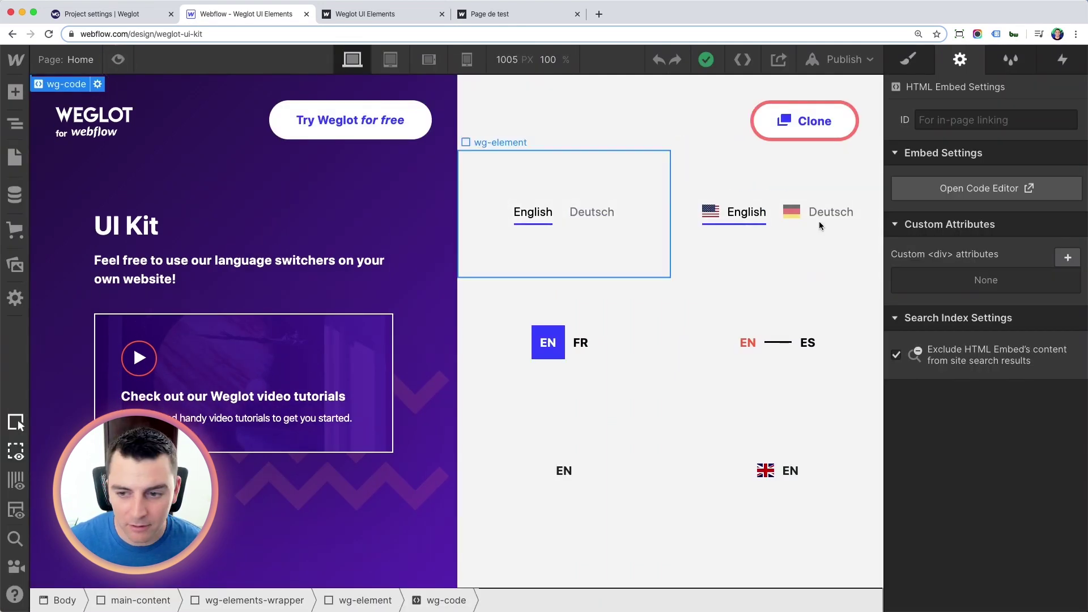
# Reopen the English/Deutsch switcher's embed code, highlight the setTimeout delay again, and close the editor
pyautogui.click(1038, 192)
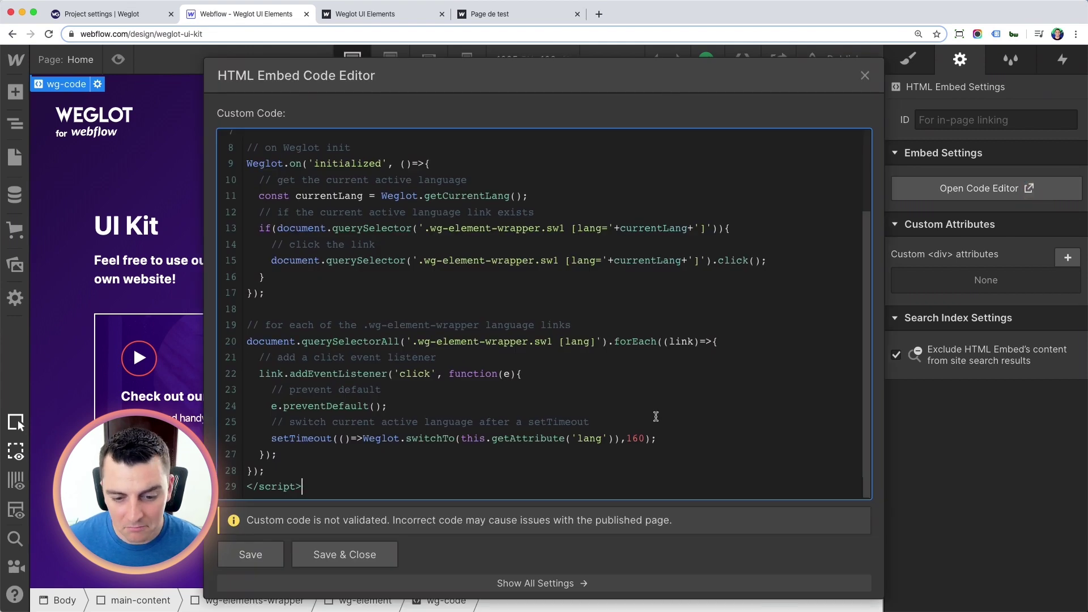
pyautogui.doubleClick(634, 439)
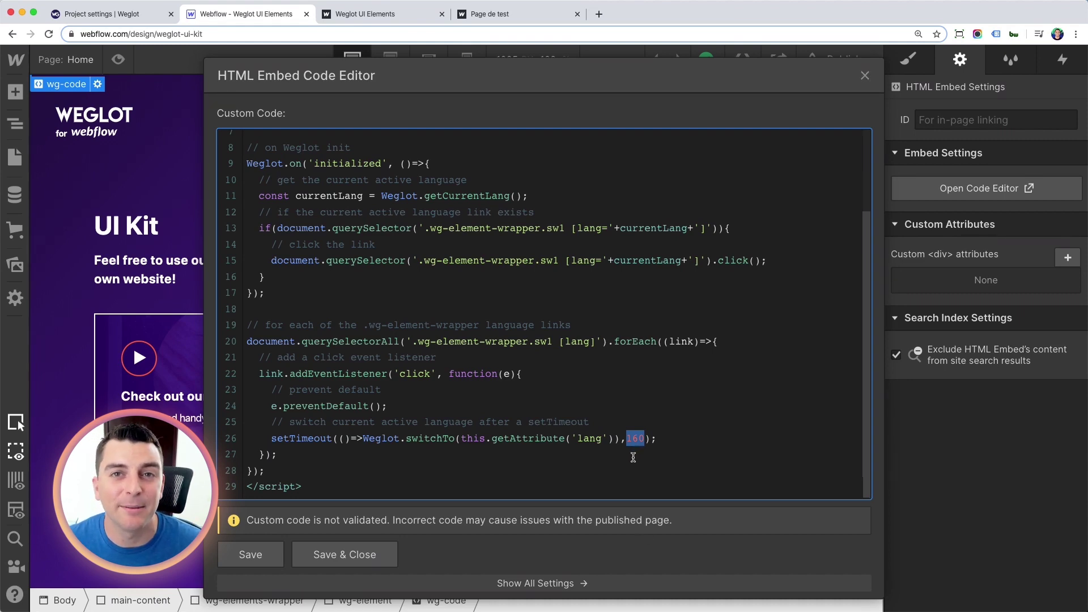
pyautogui.press('Escape')
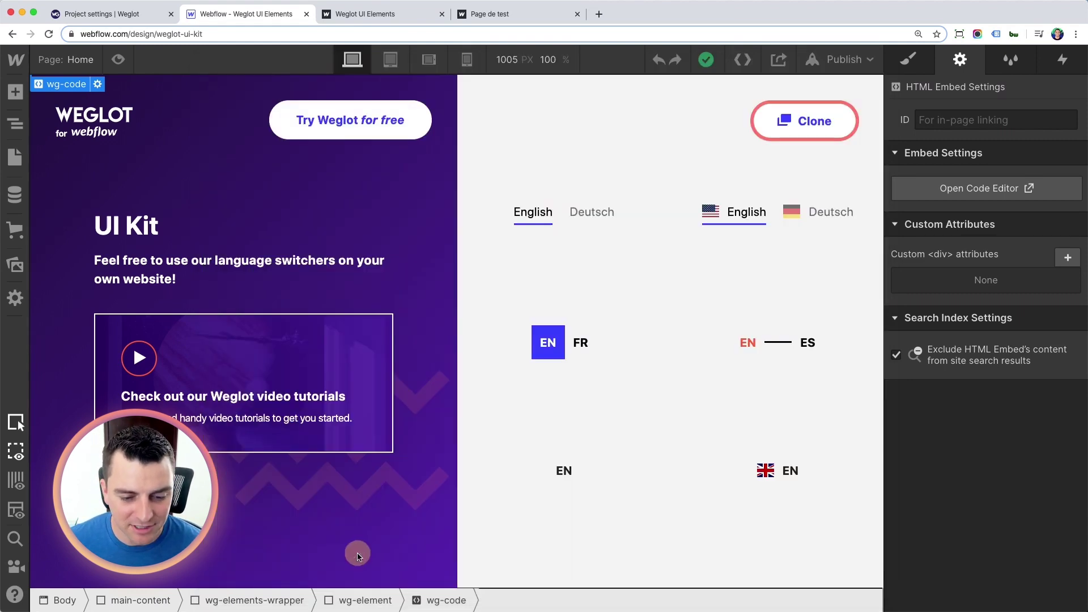
# Open the EN/FR switcher's wg-code embed, highlight its setTimeout delay for comparison, and save and close the code
pyautogui.click(585, 336)
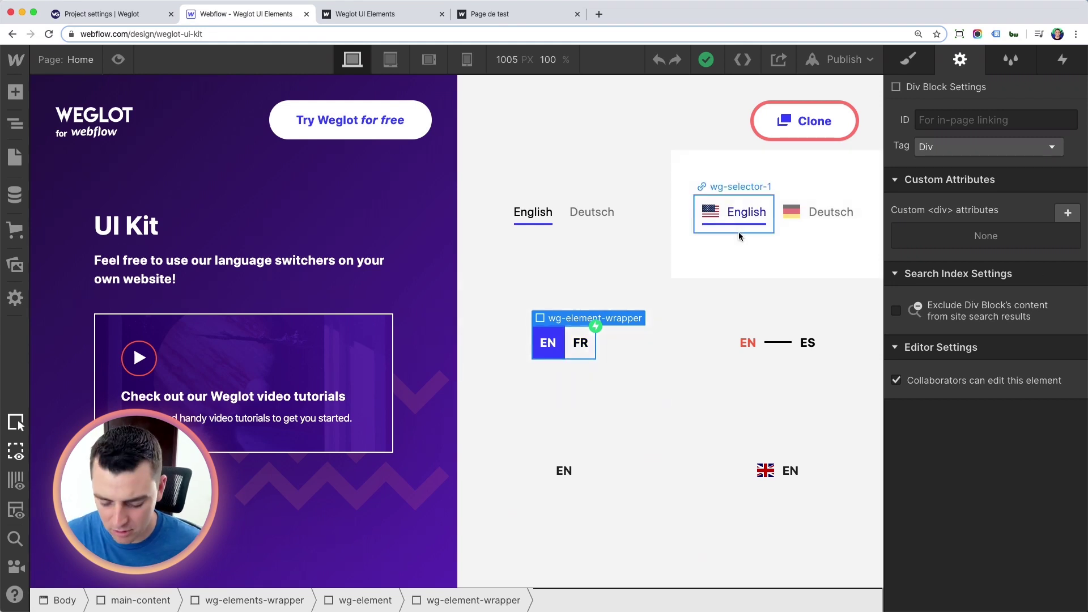
pyautogui.press('Down')
pyautogui.click(1063, 184)
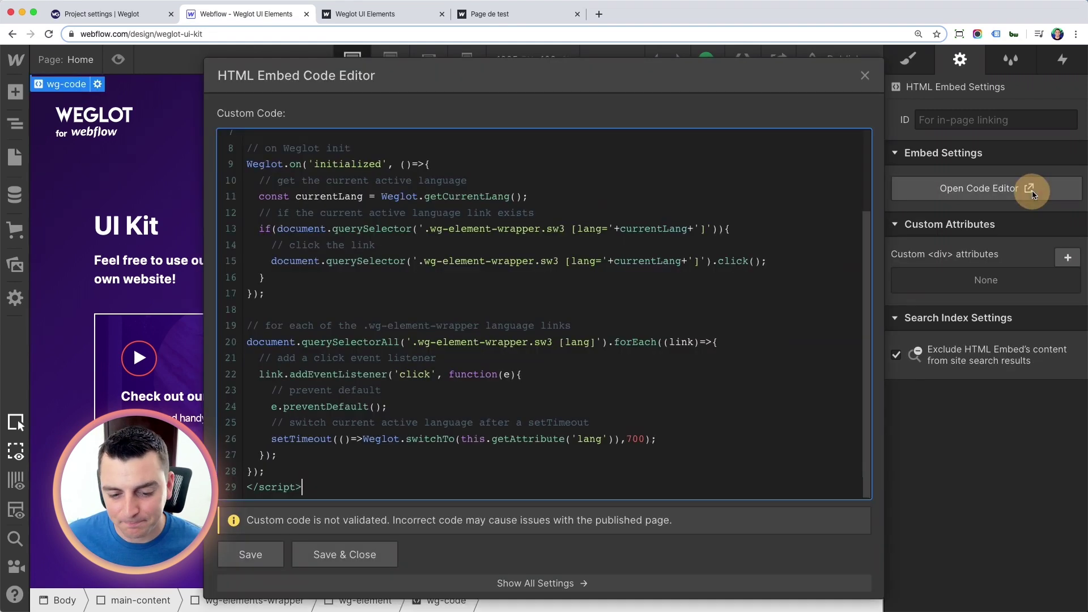
pyautogui.doubleClick(628, 436)
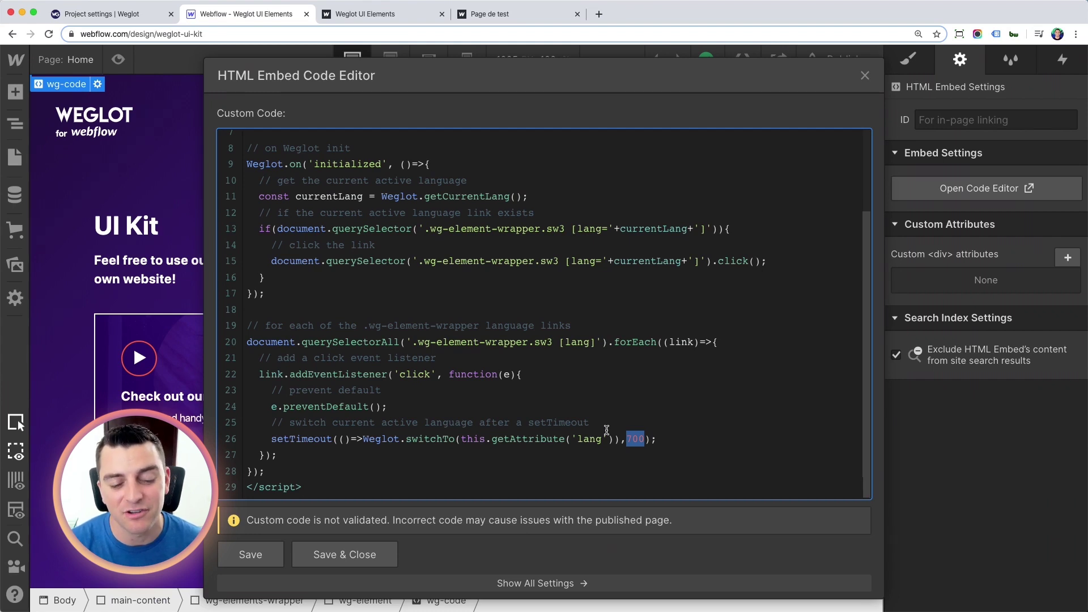
pyautogui.click(344, 554)
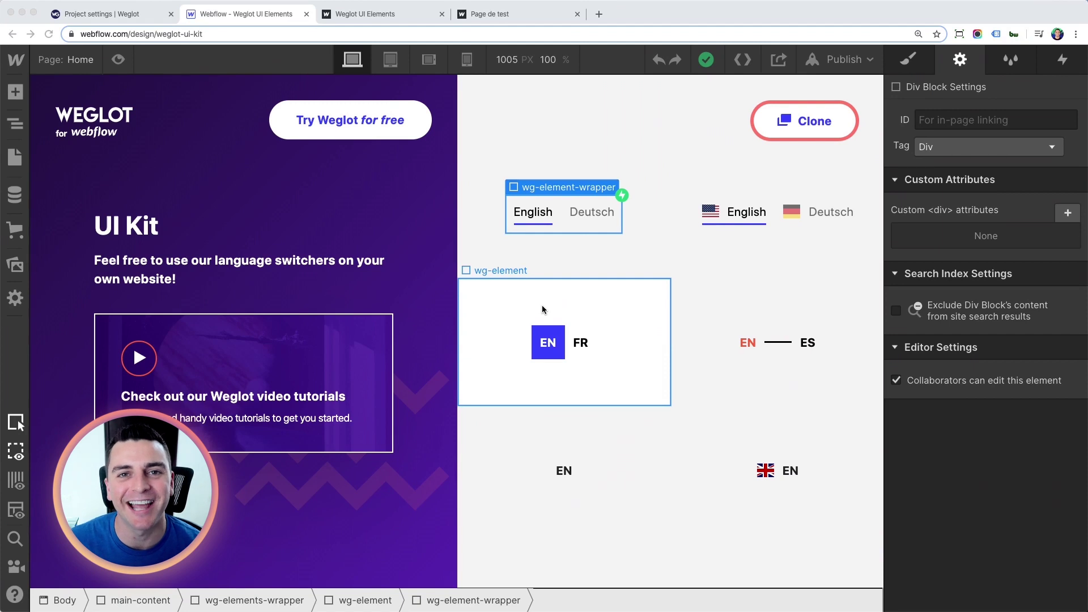
# Open the first English/Deutsch switcher's wg-code embed and read through its script from the Weglot initialization to the end
pyautogui.click(17, 129)
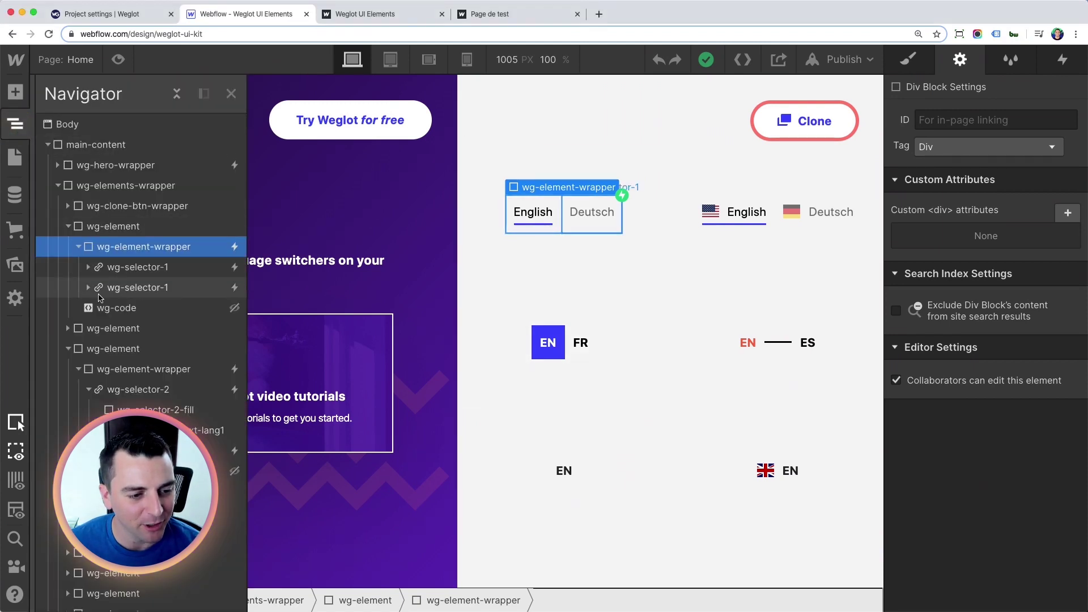
pyautogui.click(78, 247)
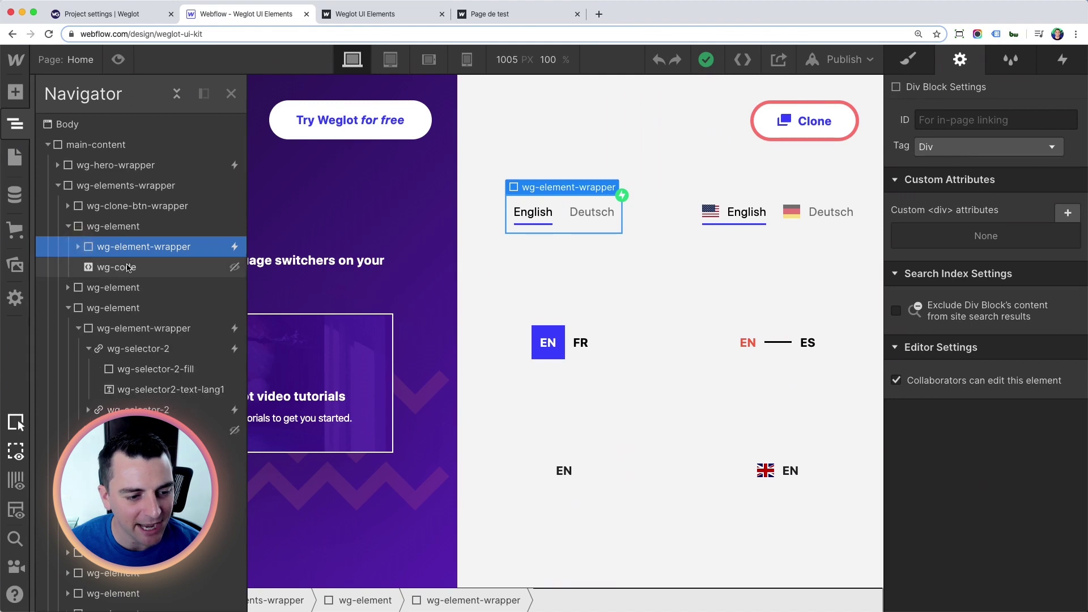
pyautogui.click(99, 270)
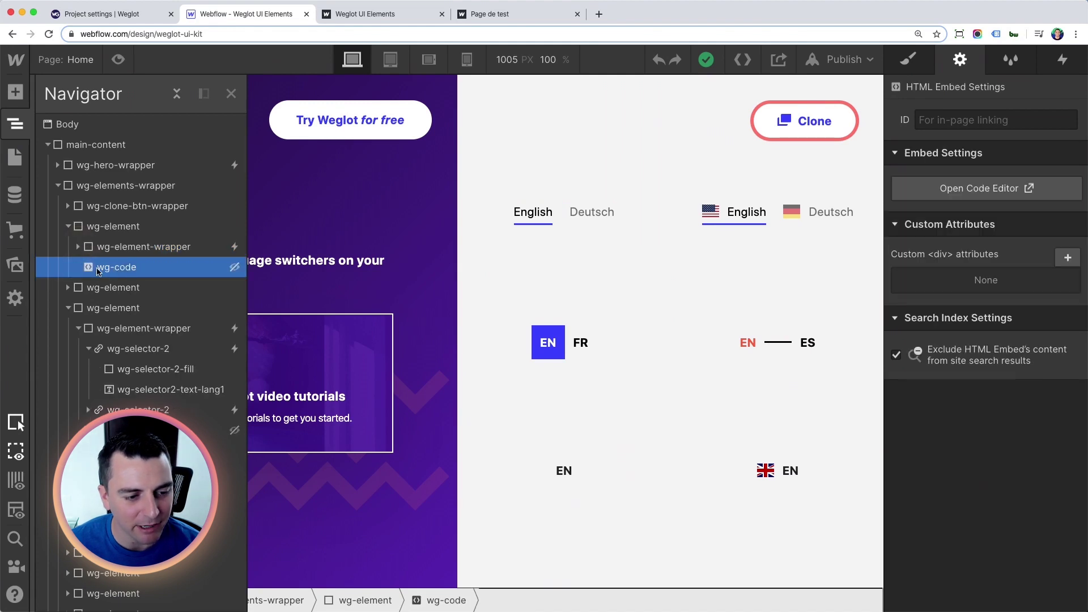
pyautogui.click(951, 193)
pyautogui.scroll(3, 496, 246)
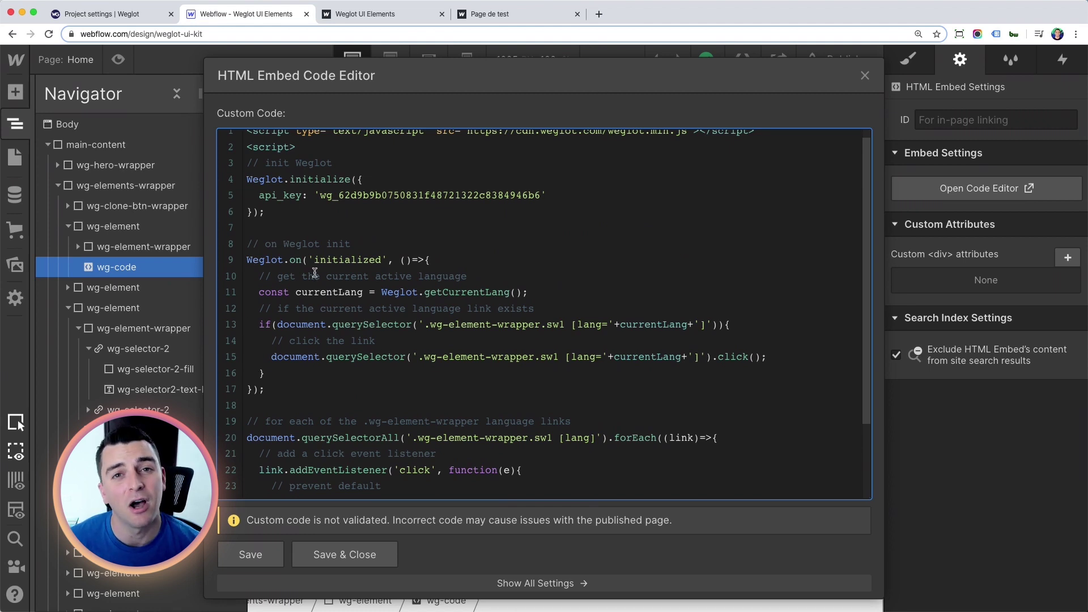
pyautogui.scroll(-1, 315, 273)
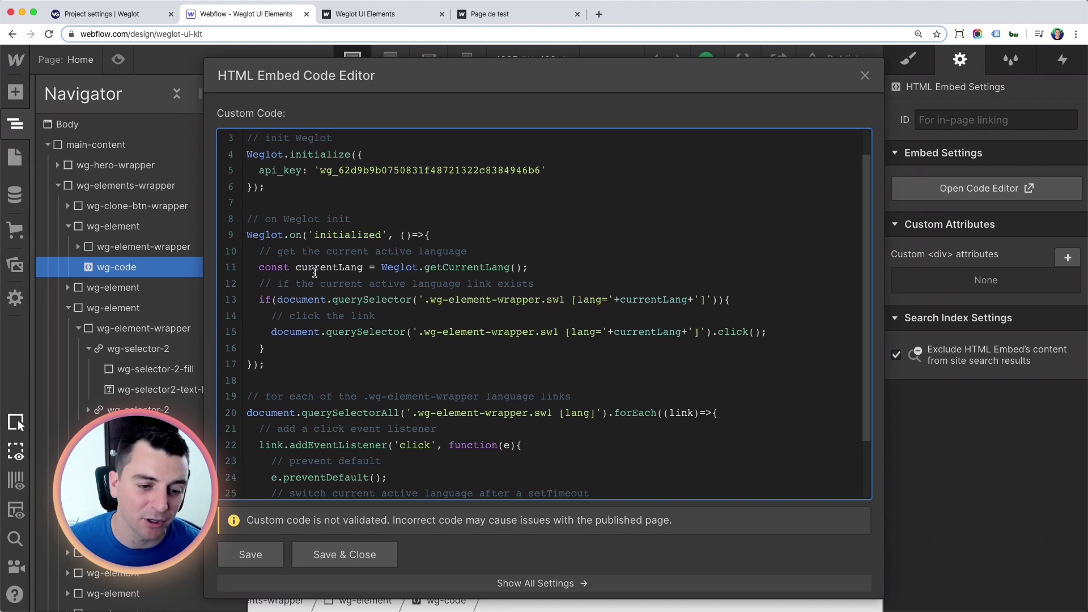
pyautogui.scroll(-1, 315, 273)
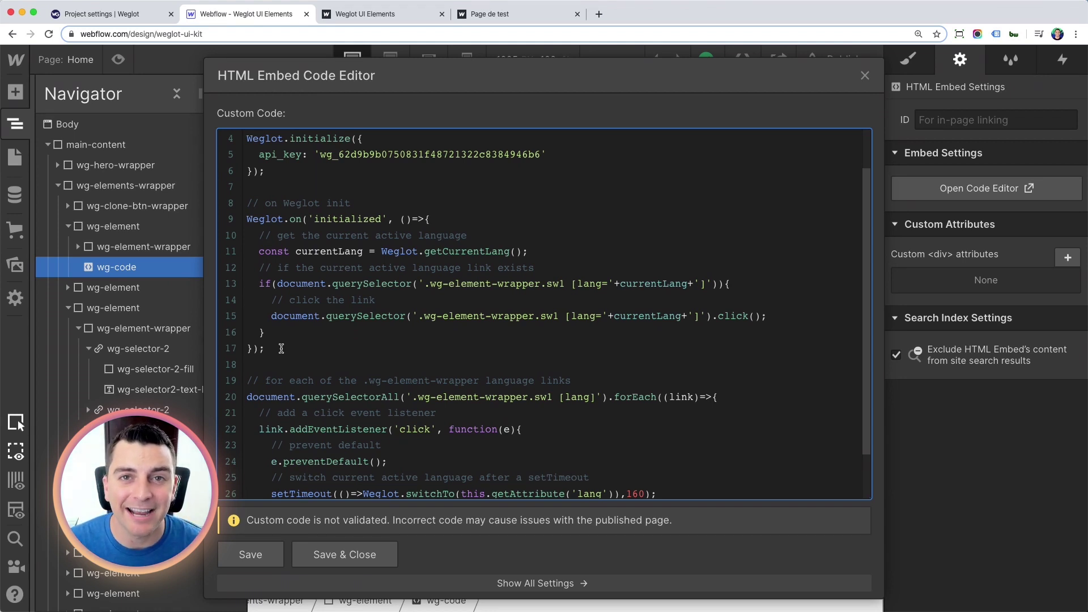
pyautogui.scroll(-2, 281, 348)
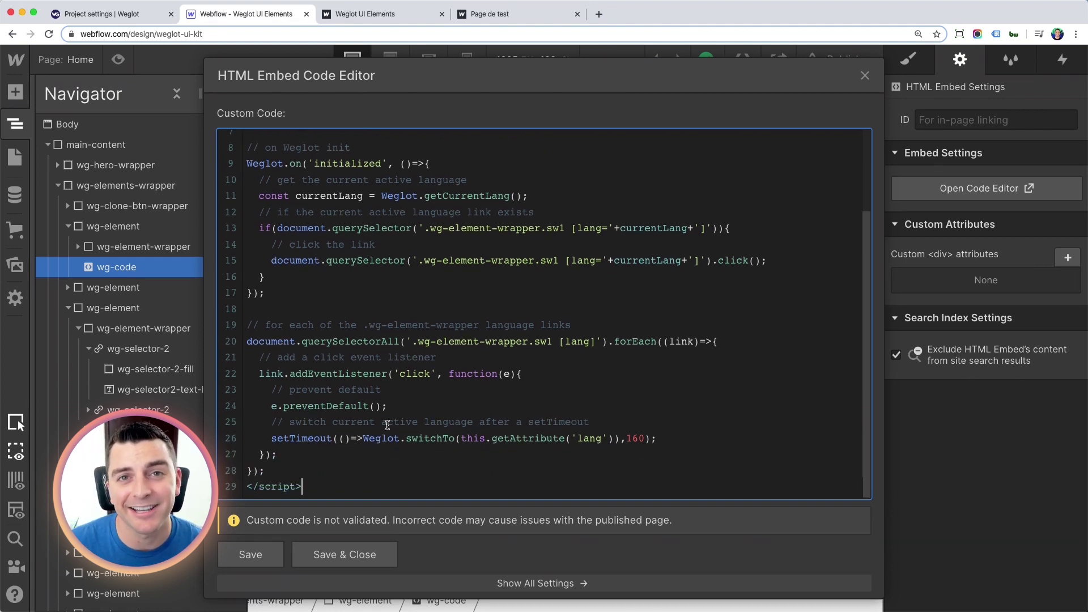
# Highlight the currentLang declaration and the '.wg-element-wrapper.sw1 [lang=...]' selector in the if condition
pyautogui.scroll(3, 387, 425)
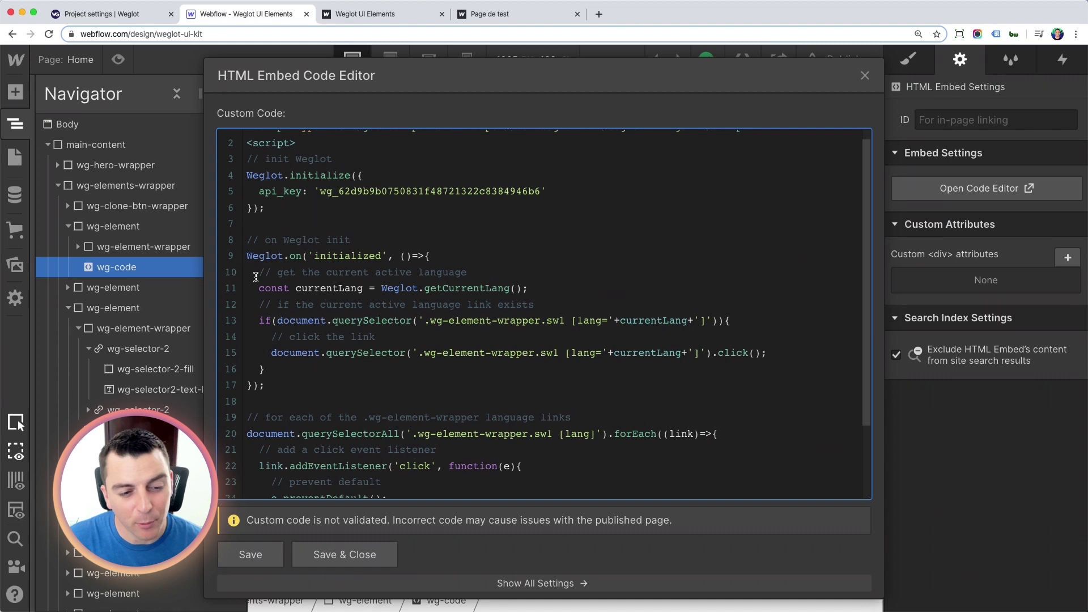
pyautogui.moveTo(253, 288); pyautogui.dragTo(538, 283)
pyautogui.click(538, 289)
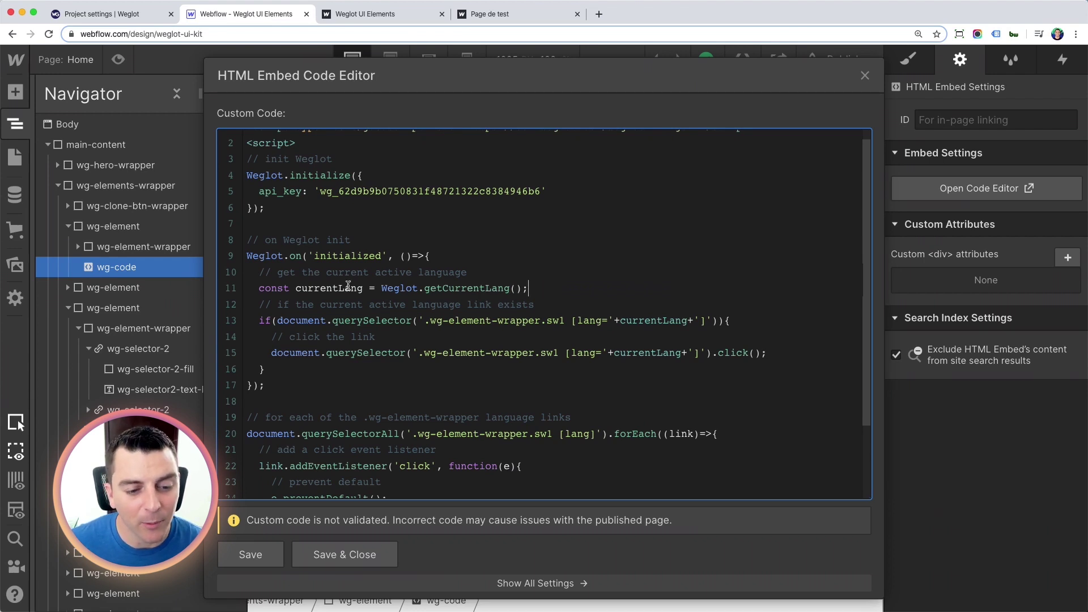
pyautogui.moveTo(362, 288); pyautogui.dragTo(294, 286)
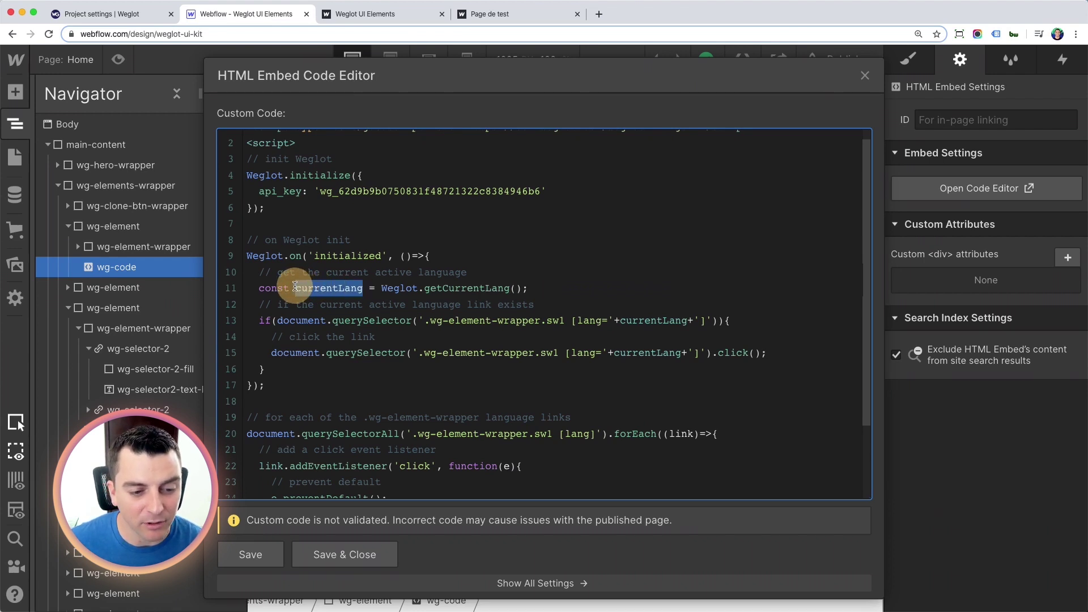
pyautogui.click(339, 299)
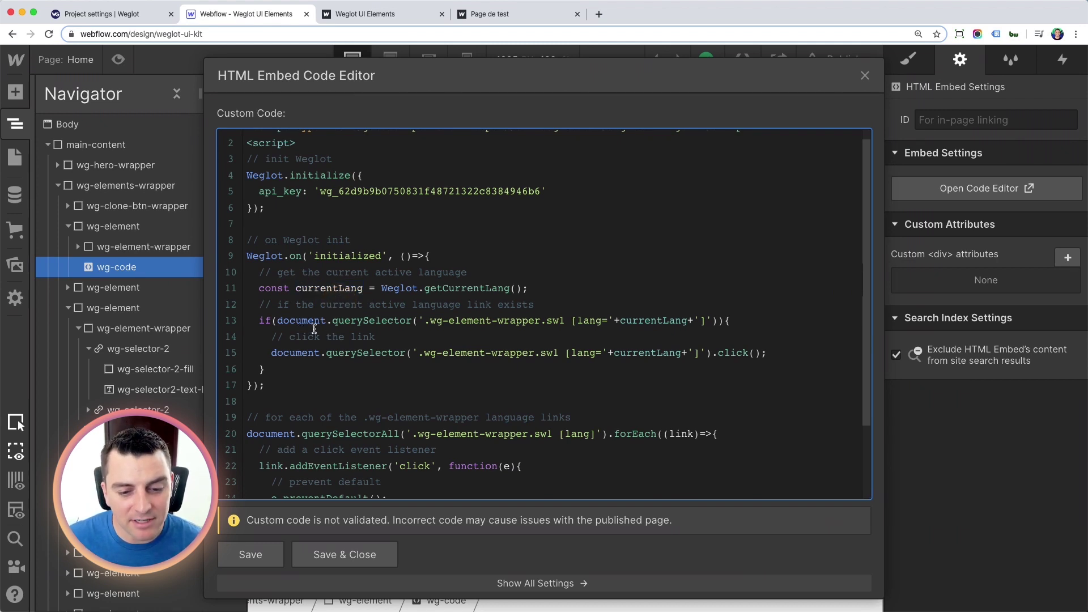
pyautogui.moveTo(425, 321); pyautogui.dragTo(725, 313)
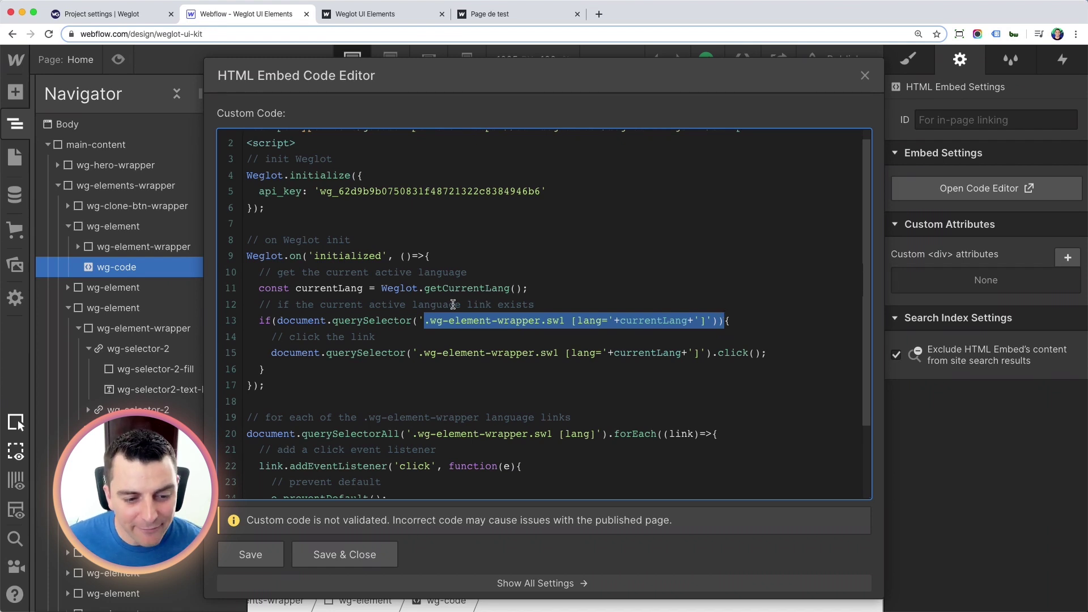
pyautogui.scroll(-1, 363, 327)
pyautogui.click(363, 327)
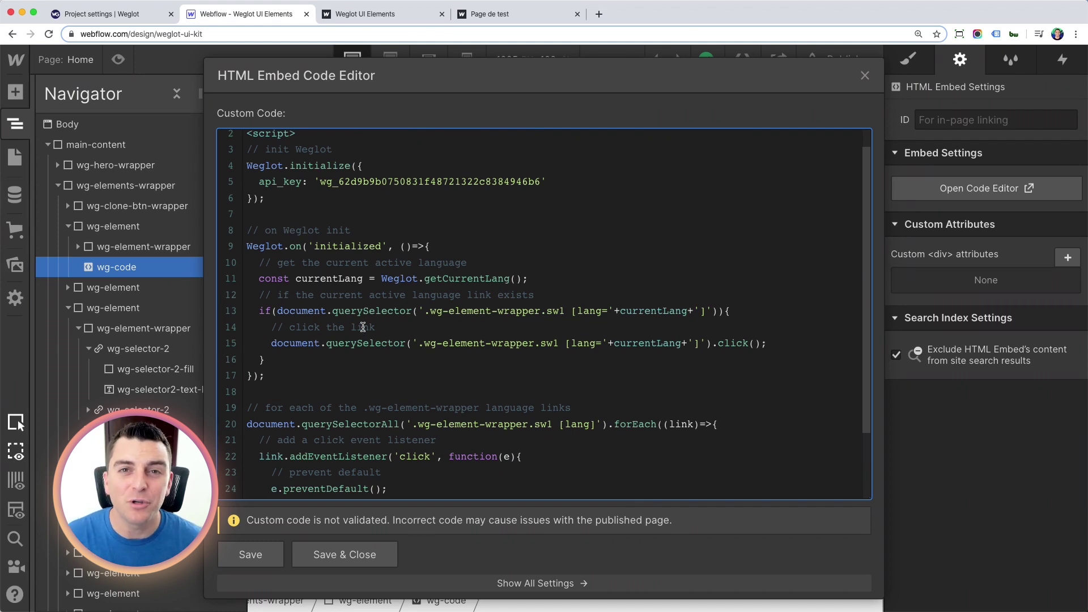
# Highlight the querySelector statement inside the if block and its .click() call that activates the current language link
pyautogui.moveTo(768, 343); pyautogui.dragTo(710, 343)
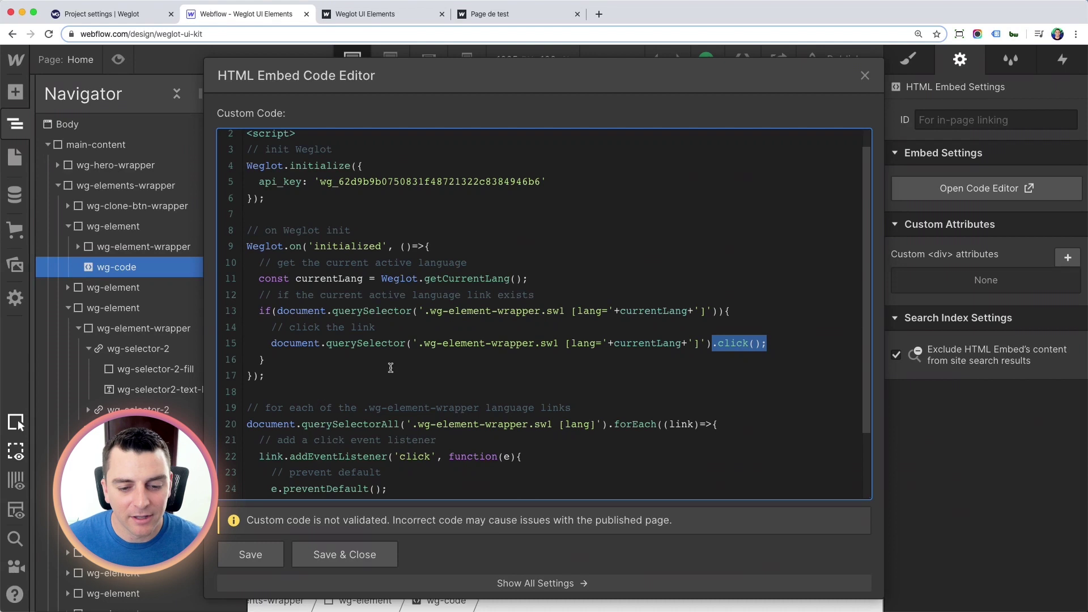
pyautogui.moveTo(362, 310); pyautogui.dragTo(712, 318)
pyautogui.moveTo(766, 344); pyautogui.dragTo(724, 311)
pyautogui.click(274, 340)
pyautogui.moveTo(271, 343); pyautogui.dragTo(762, 342)
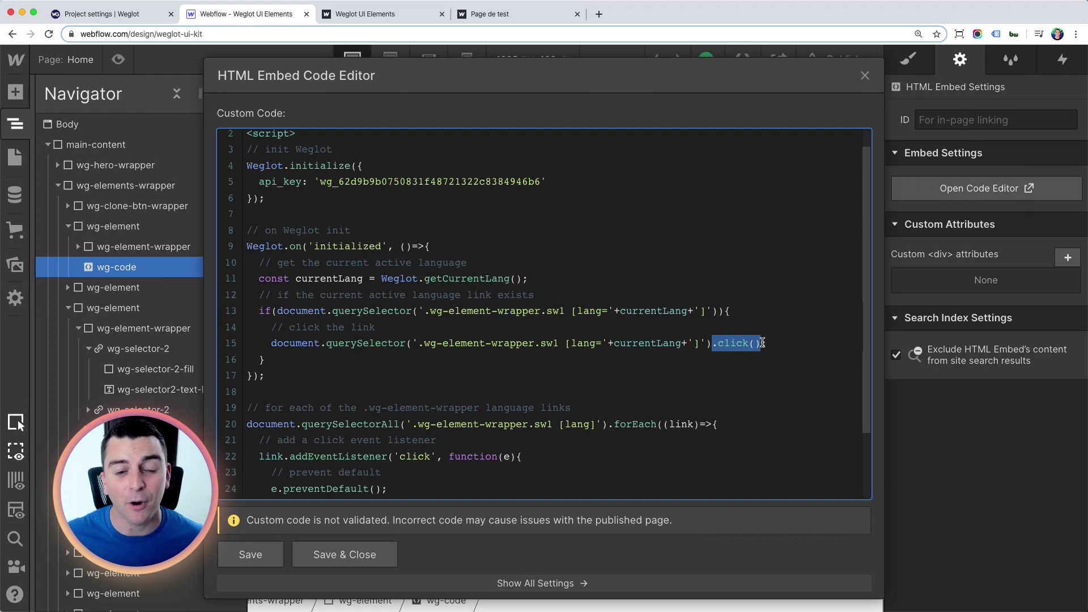
# Highlight the forEach loop over the language links, the click event listener with its function, and the e.preventDefault() line
pyautogui.scroll(-3, 552, 393)
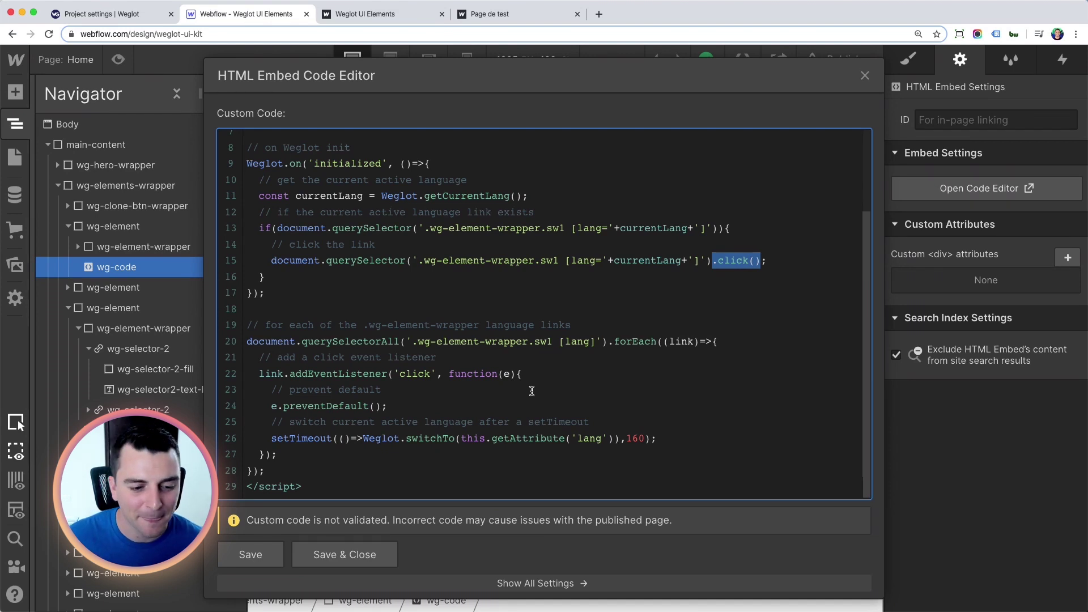
pyautogui.moveTo(406, 341); pyautogui.dragTo(710, 341)
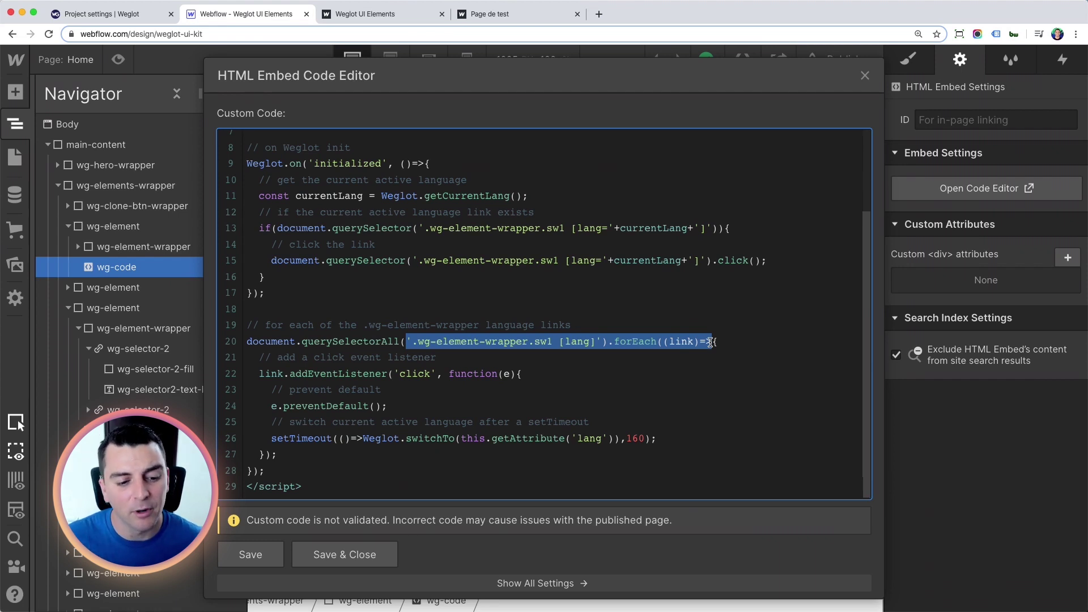
pyautogui.click(710, 342)
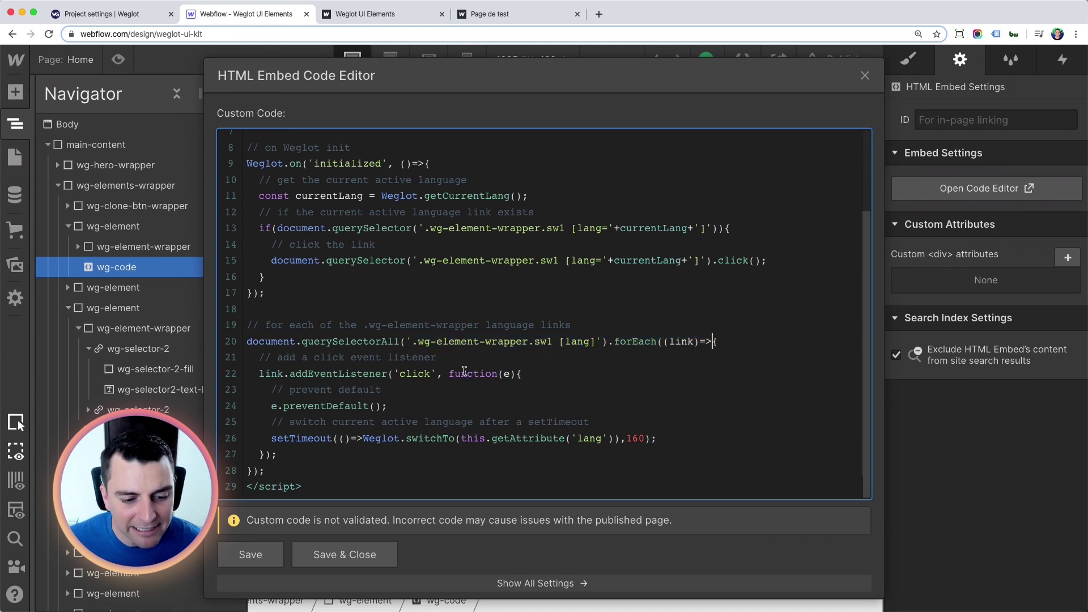
pyautogui.moveTo(523, 374); pyautogui.dragTo(260, 374)
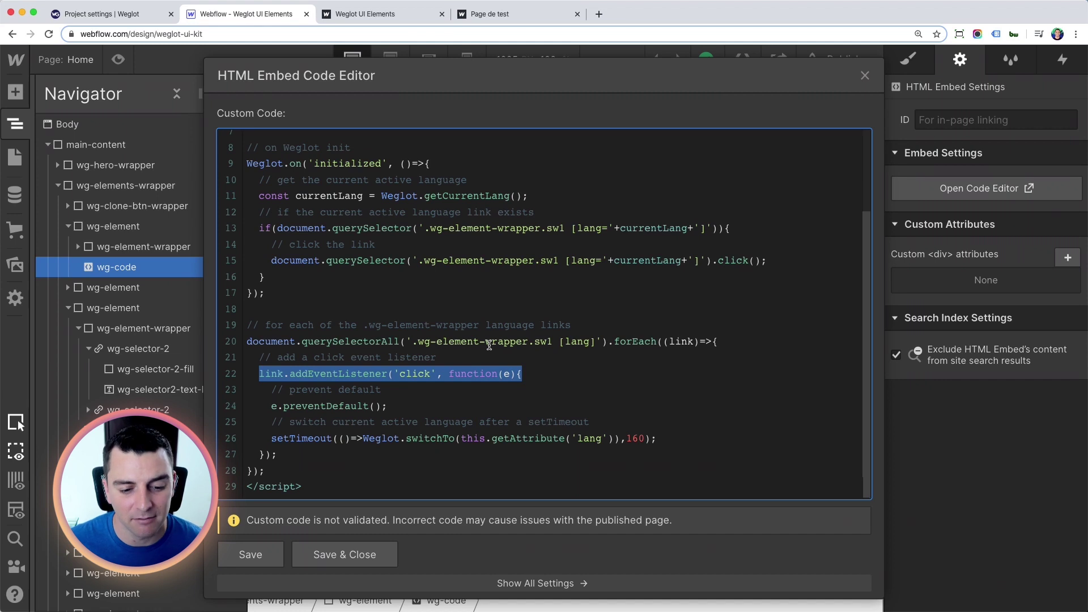
pyautogui.moveTo(450, 374); pyautogui.dragTo(522, 374)
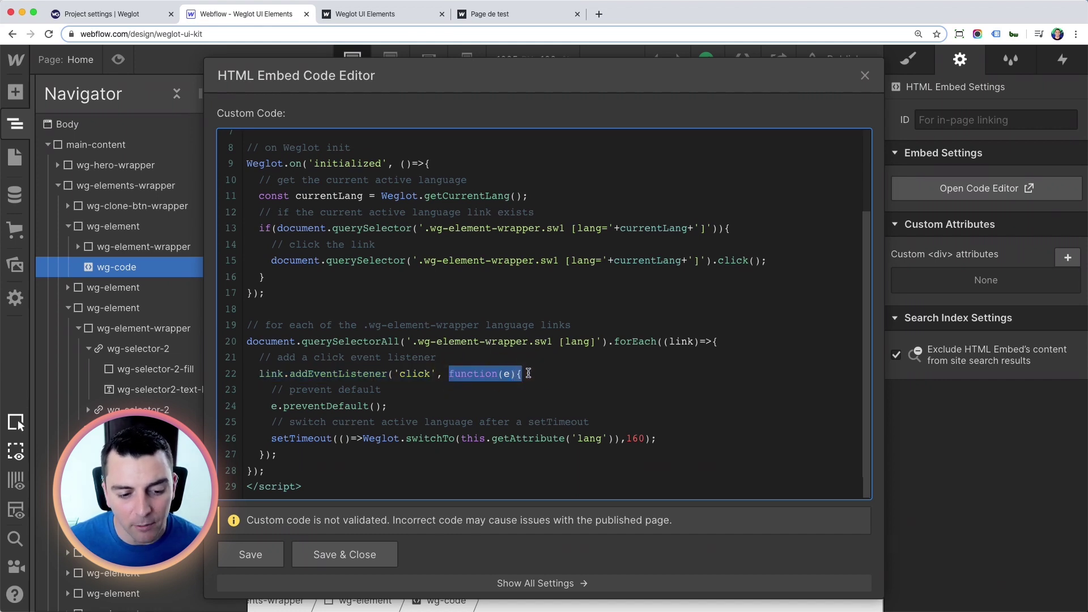
pyautogui.moveTo(397, 407); pyautogui.dragTo(264, 407)
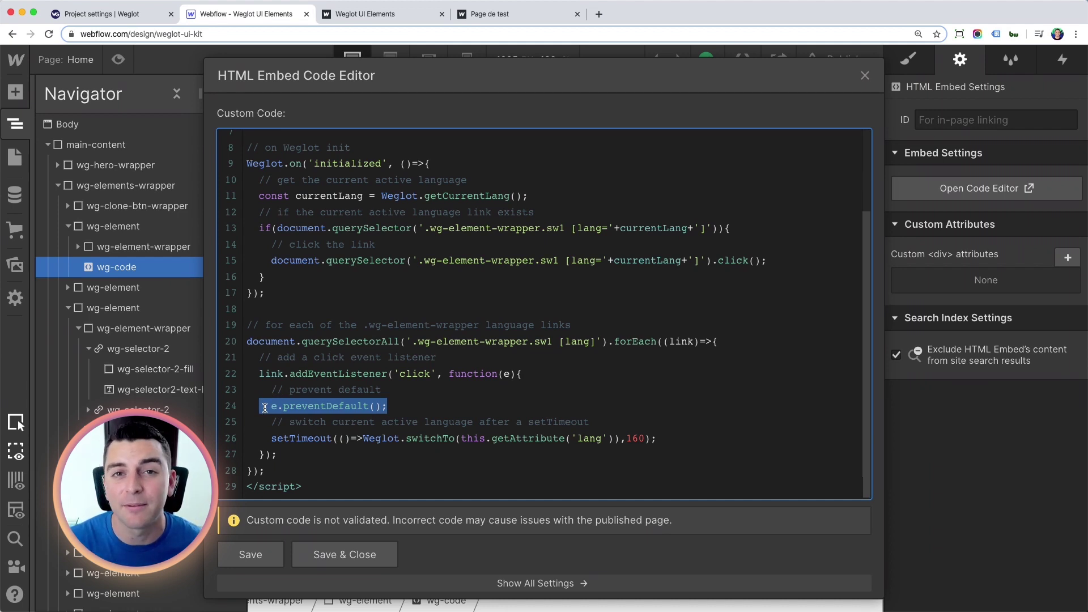
# Highlight the setTimeout call, its 160 delay, Weglot.switchTo and the this.getAttribute('lang') argument
pyautogui.moveTo(269, 440); pyautogui.dragTo(332, 441)
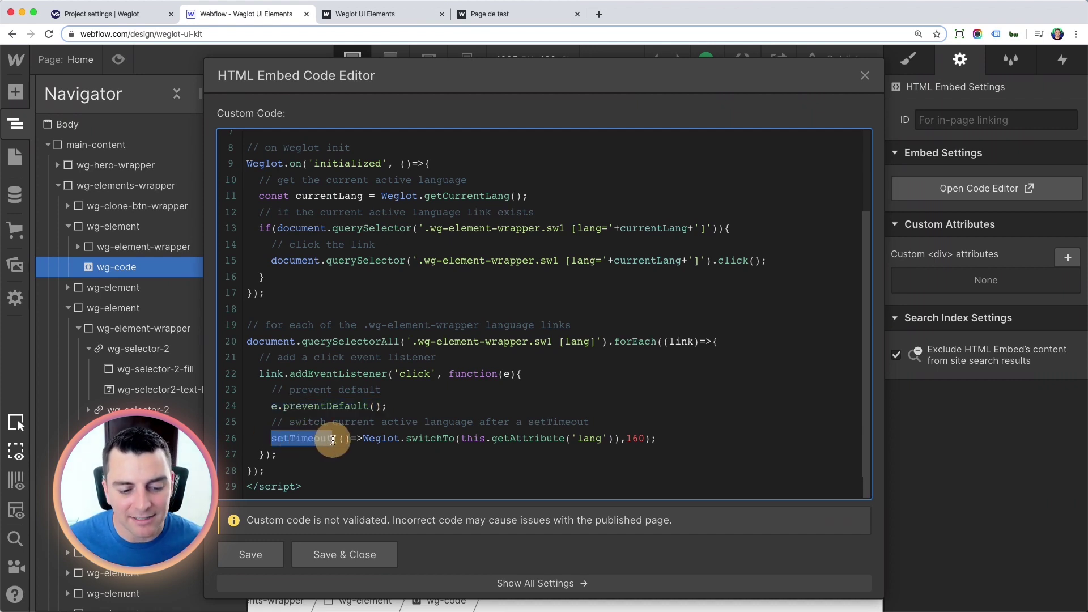
pyautogui.doubleClick(639, 438)
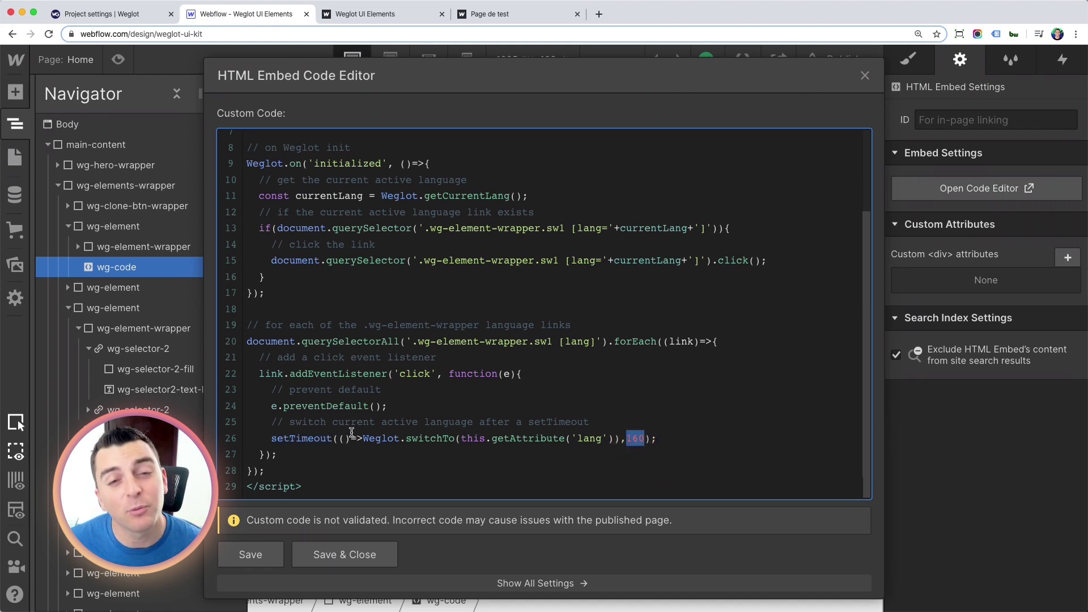
pyautogui.moveTo(361, 440); pyautogui.dragTo(455, 440)
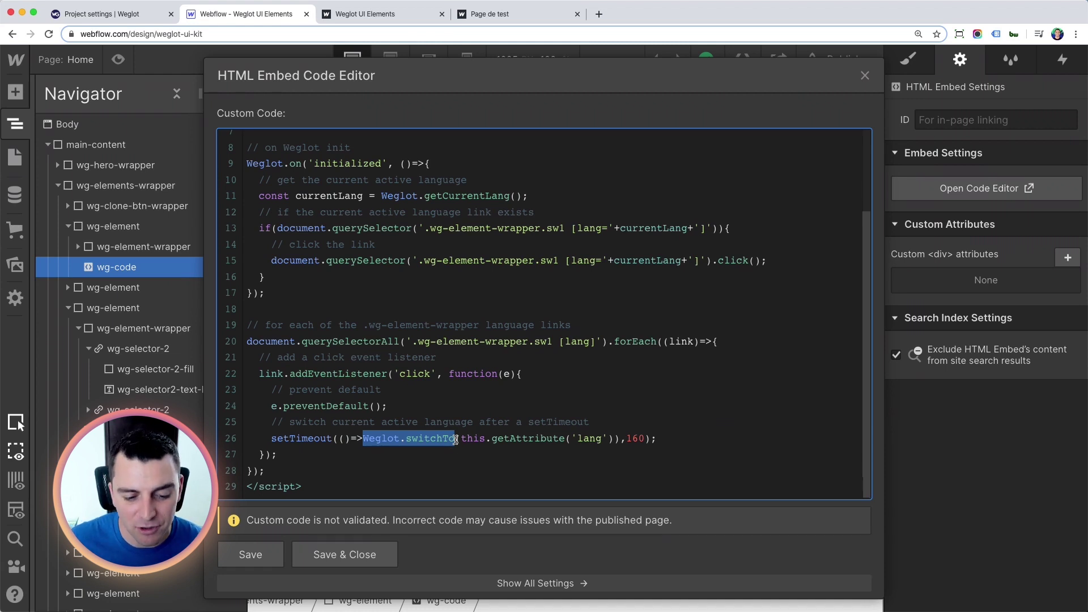
pyautogui.click(455, 440)
pyautogui.moveTo(460, 440); pyautogui.dragTo(607, 440)
pyautogui.click(608, 439)
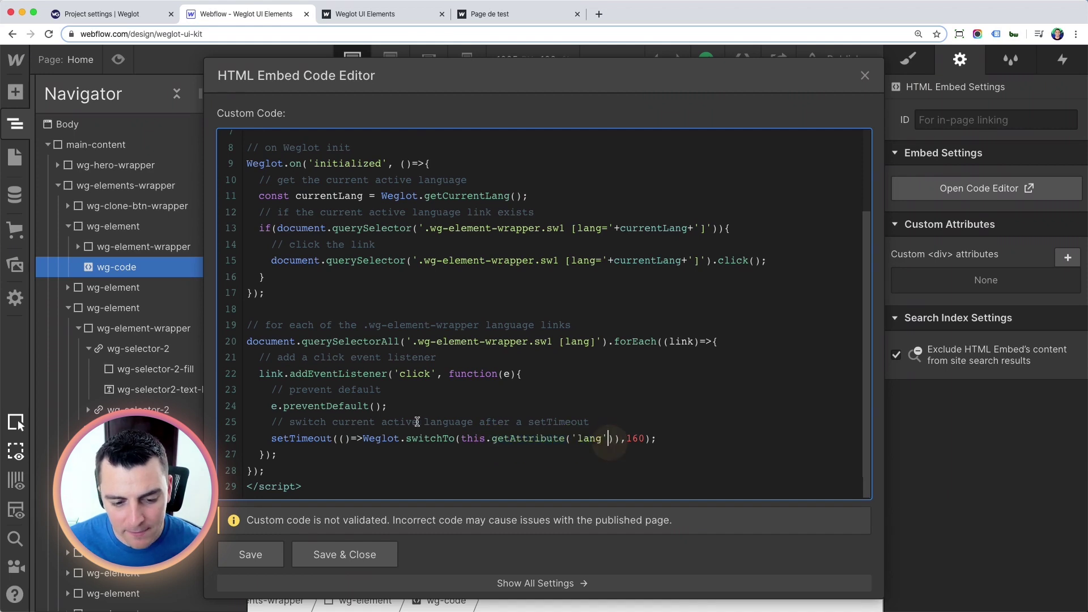
# Highlight the this keyword, the link variable it refers to and the 'lang' attribute name, and save and close the embed code
pyautogui.moveTo(485, 439); pyautogui.dragTo(458, 439)
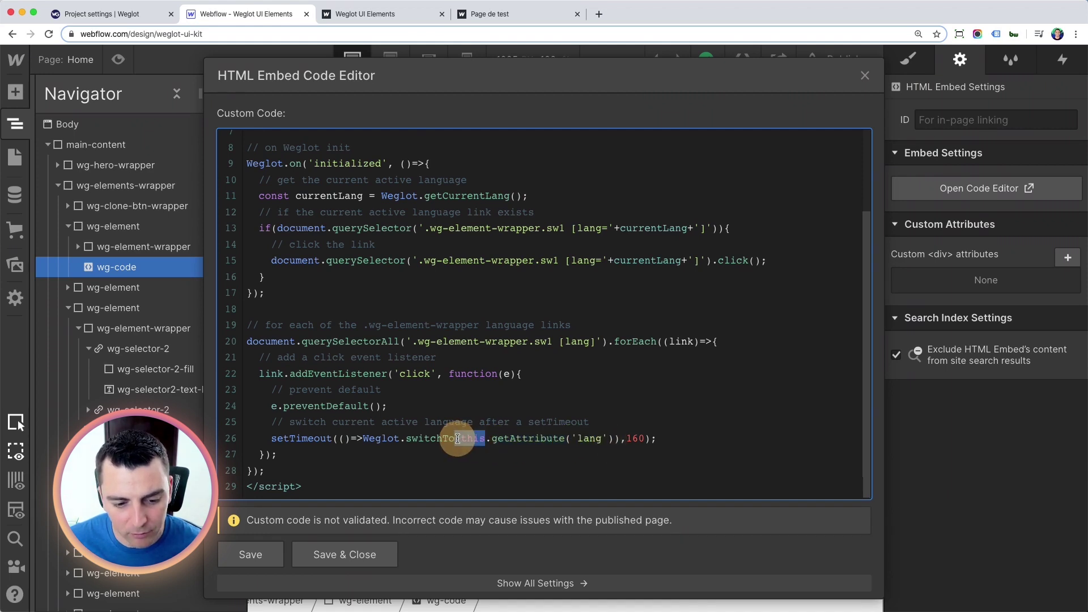
pyautogui.moveTo(285, 374); pyautogui.dragTo(259, 374)
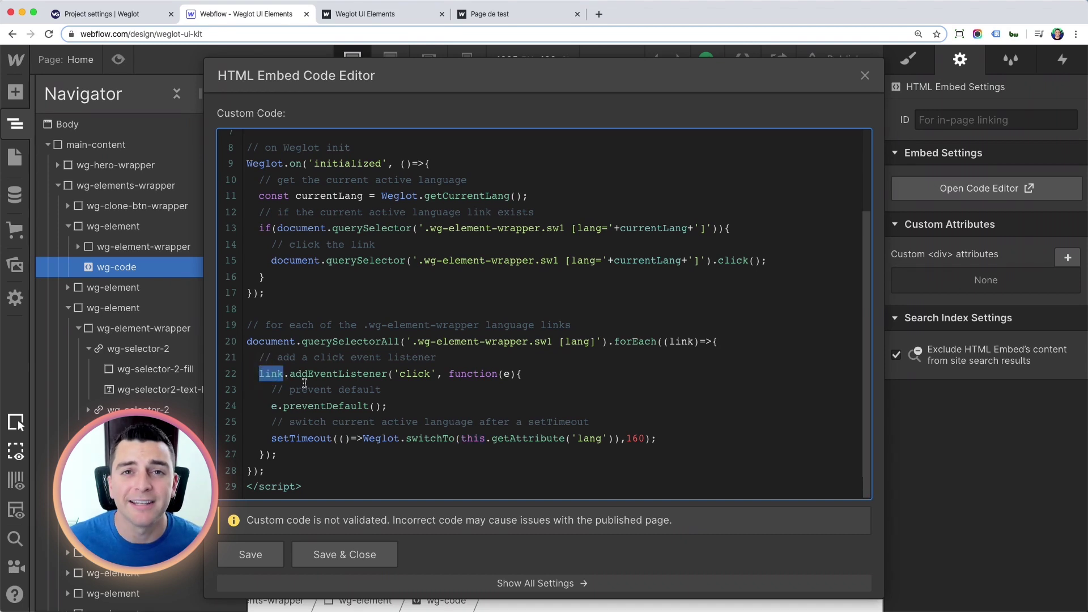
pyautogui.click(499, 440)
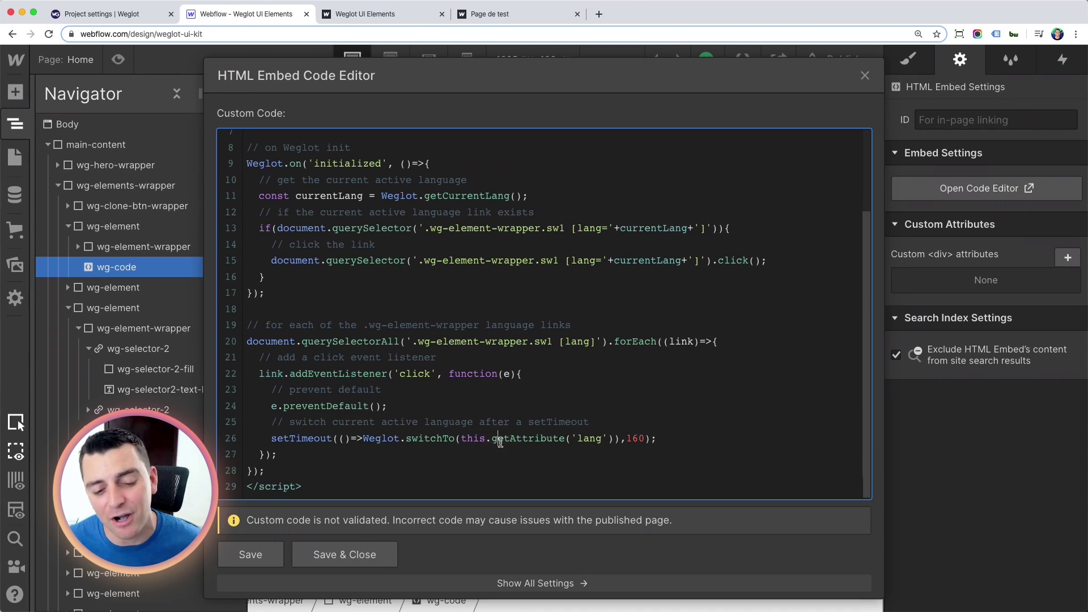
pyautogui.moveTo(578, 439); pyautogui.dragTo(603, 438)
pyautogui.click(578, 439)
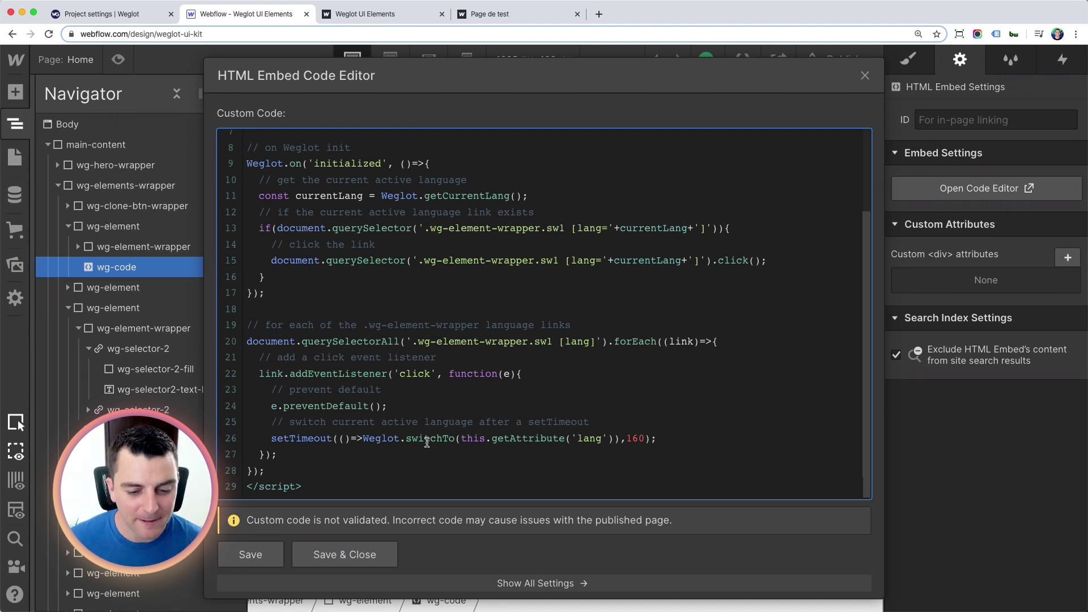
pyautogui.scroll(1, 427, 443)
pyautogui.scroll(2, 427, 442)
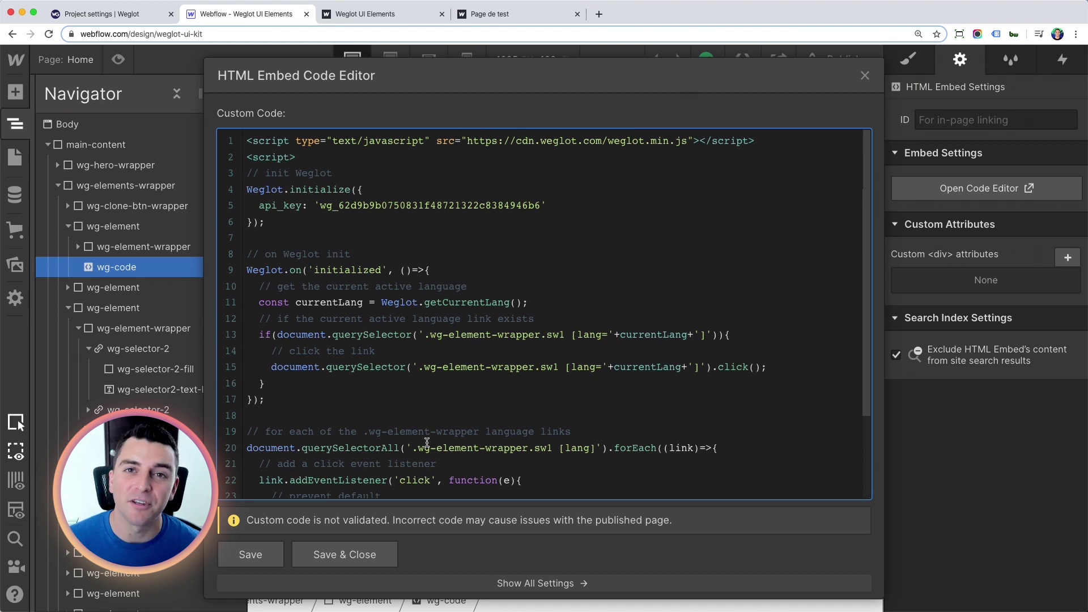
pyautogui.click(366, 557)
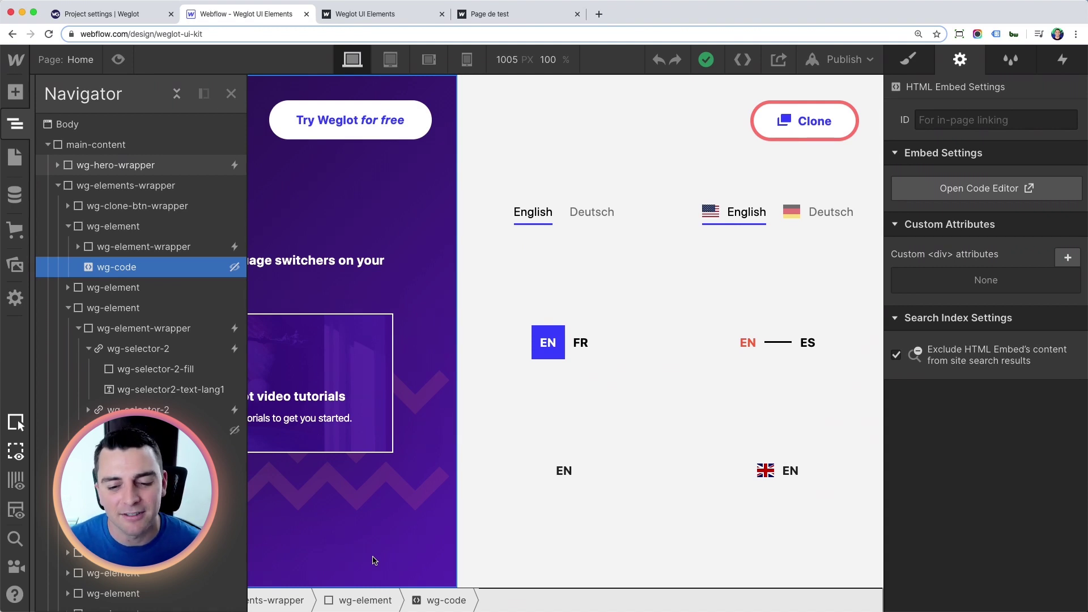
# Select the wg-dd-2-togle dropdown toggle of the flag switcher labelled English and open its language menu on the canvas
pyautogui.scroll(-5, 798, 509)
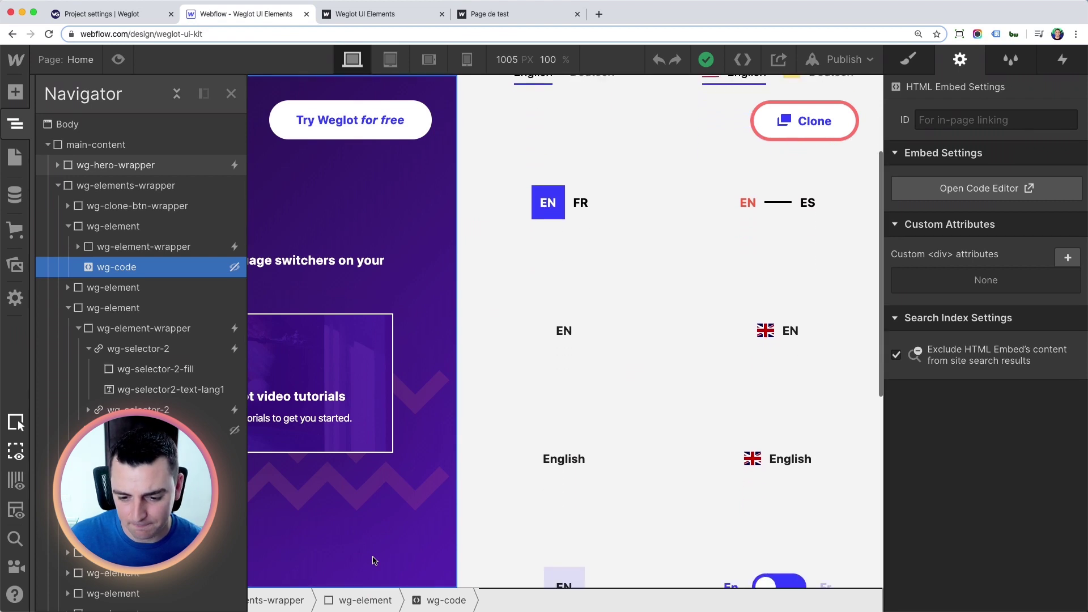
pyautogui.click(790, 472)
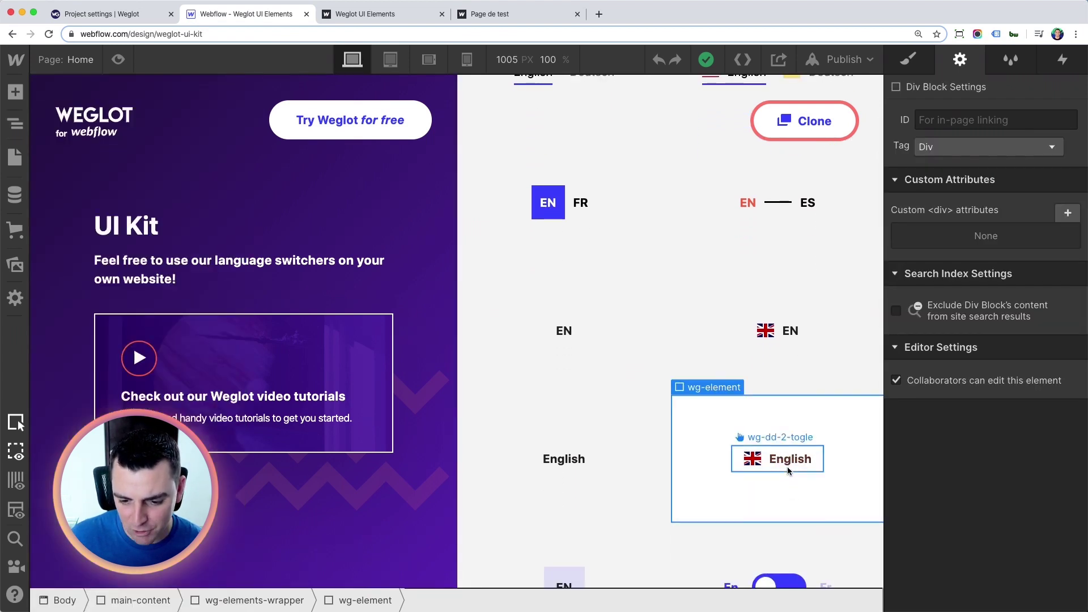
pyautogui.click(786, 464)
pyautogui.click(770, 467)
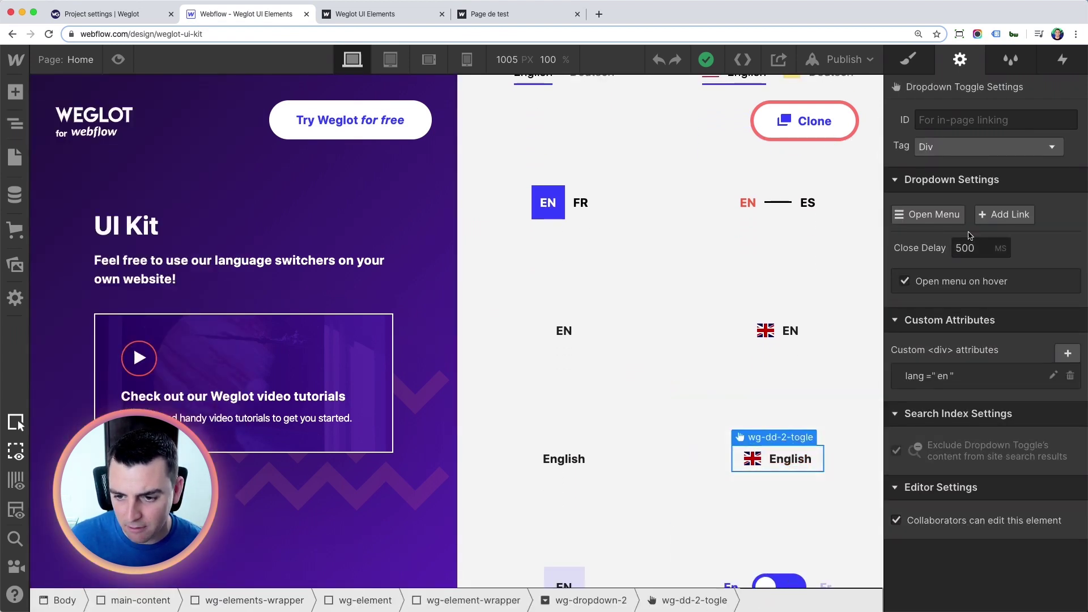
pyautogui.click(949, 218)
pyautogui.scroll(-3, 723, 348)
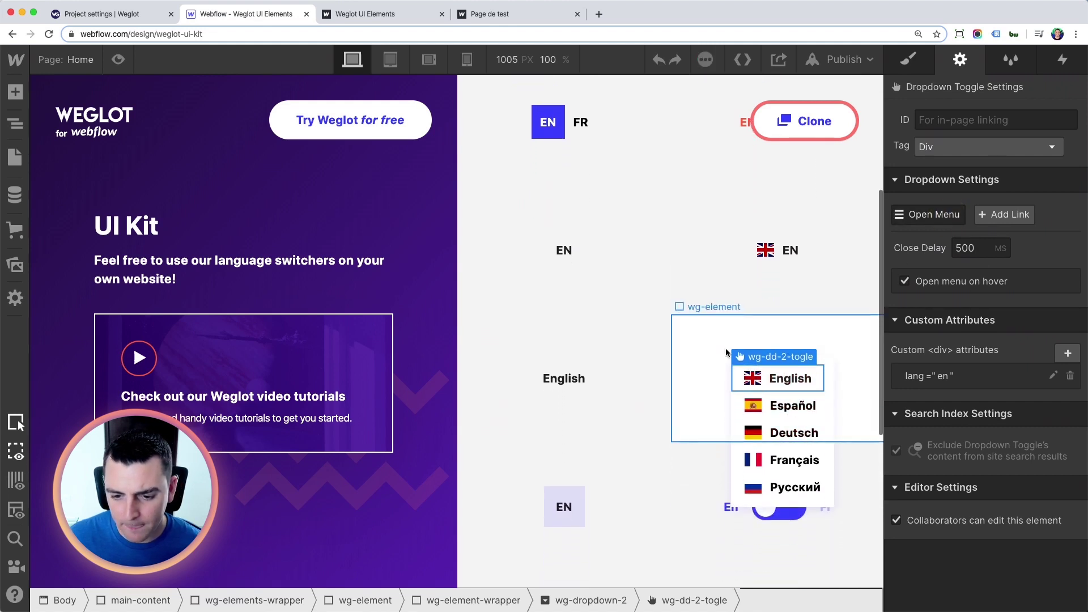
# Select the wg-code embed beside the English flag switcher's wg-element-wrapper and open its embed code
pyautogui.click(767, 324)
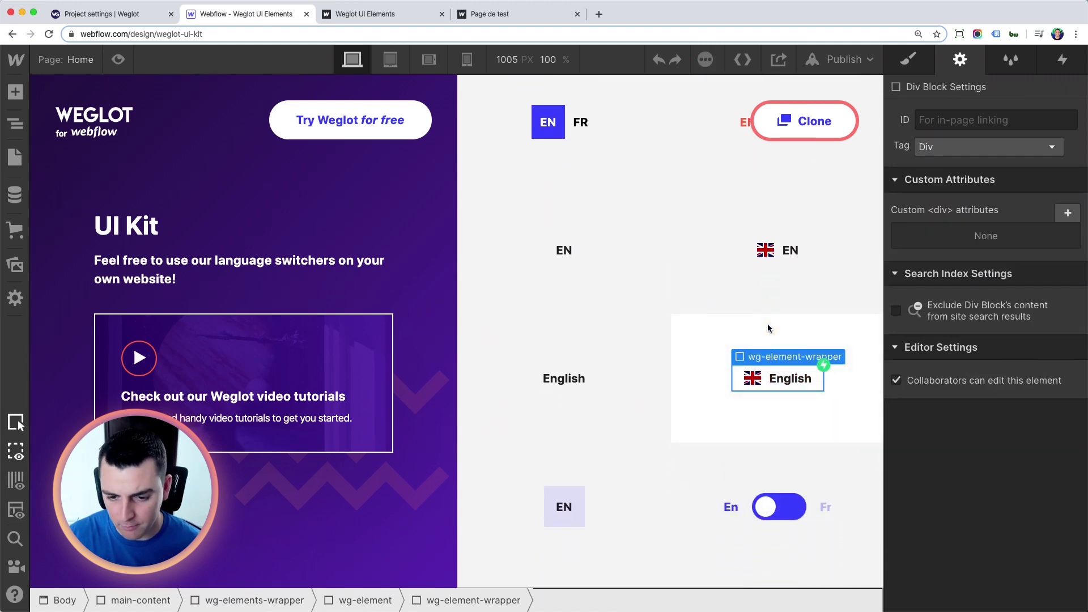
pyautogui.click(16, 123)
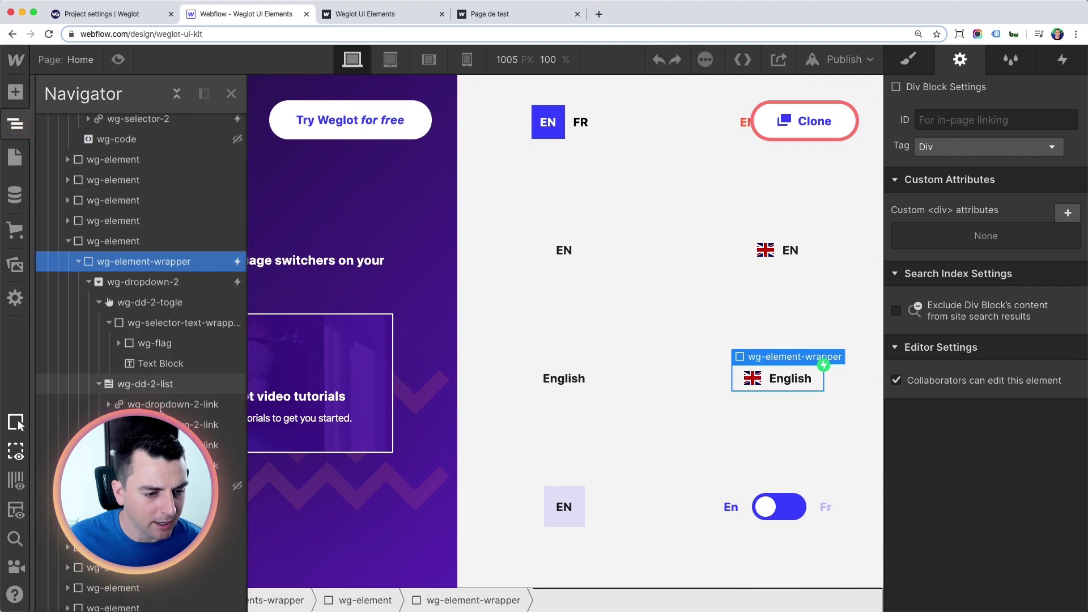
pyautogui.click(78, 262)
pyautogui.click(108, 281)
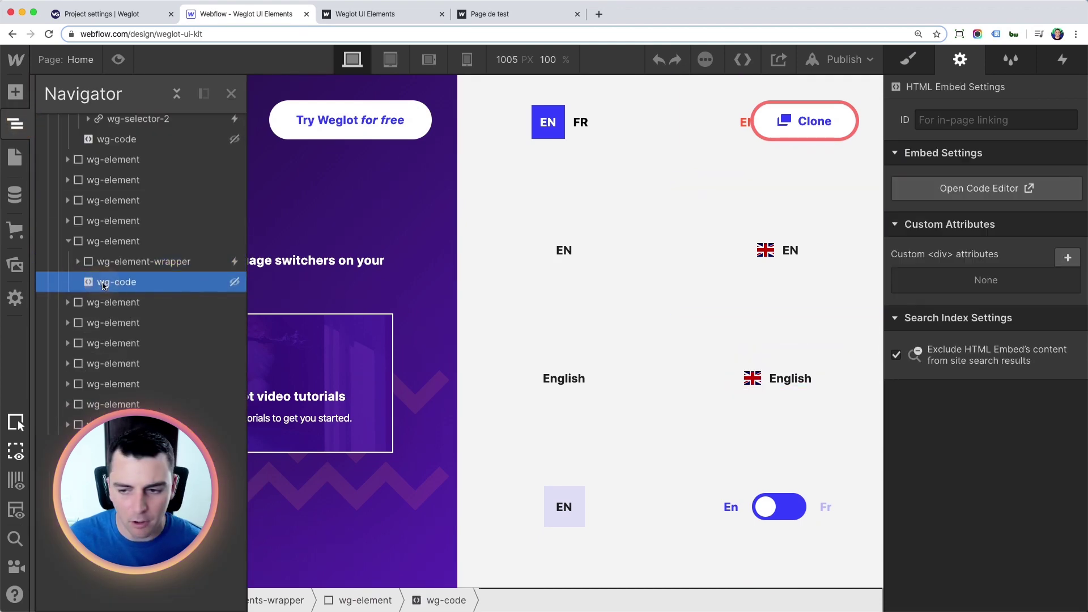
pyautogui.click(955, 193)
# Look through the flag dropdown's embed code and highlight the Weglot.on('initialized') block that gets the current language
pyautogui.scroll(8, 666, 310)
pyautogui.scroll(-1, 666, 310)
pyautogui.moveTo(303, 306); pyautogui.dragTo(231, 220)
pyautogui.click(279, 240)
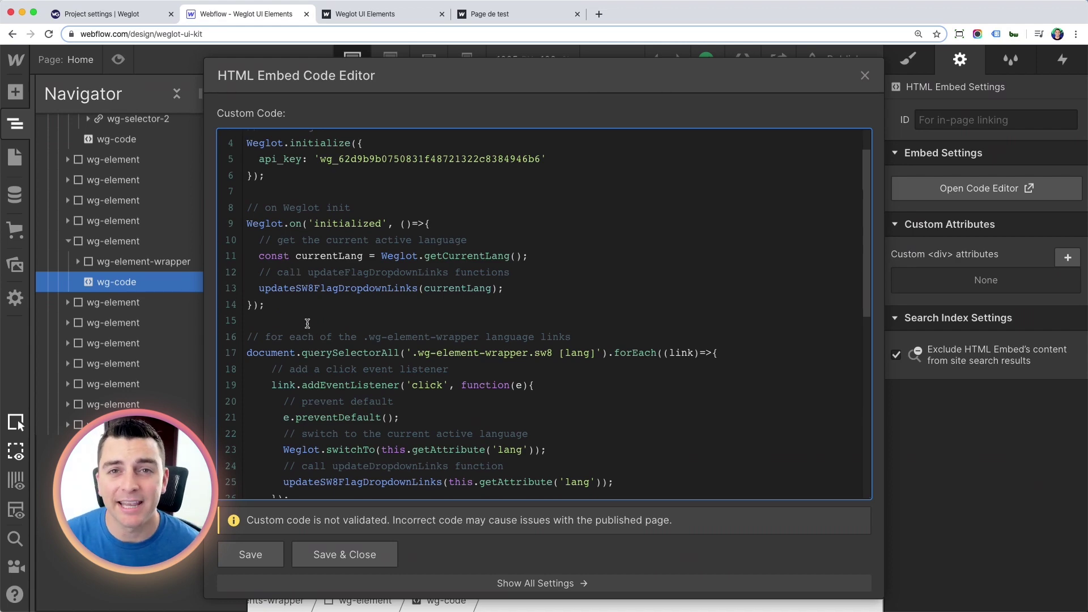
pyautogui.scroll(-10, 307, 323)
pyautogui.scroll(9, 307, 323)
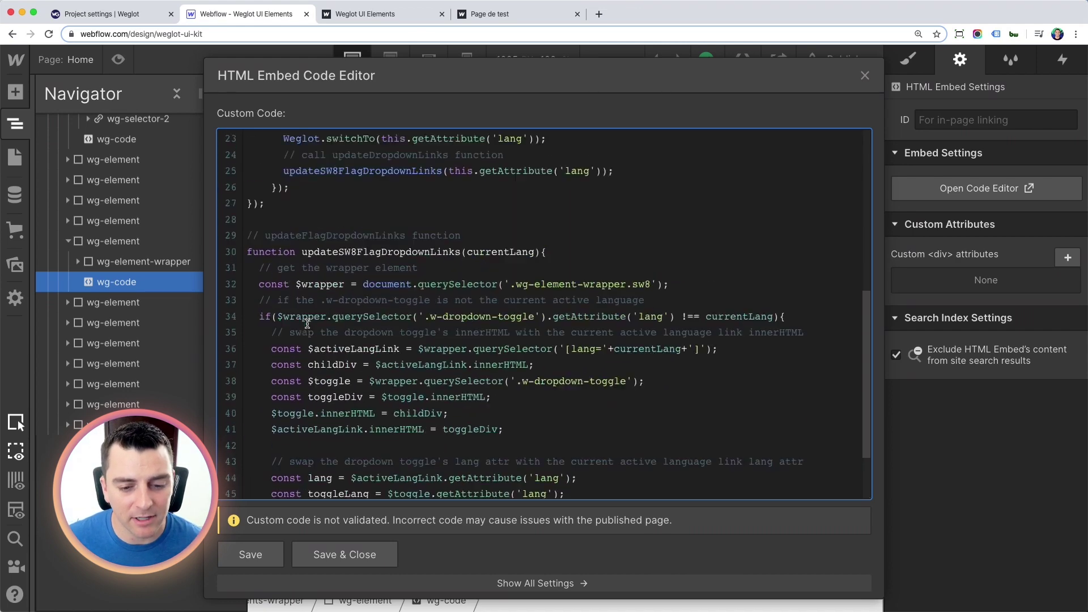
pyautogui.scroll(1, 307, 322)
pyautogui.moveTo(301, 323); pyautogui.dragTo(231, 226)
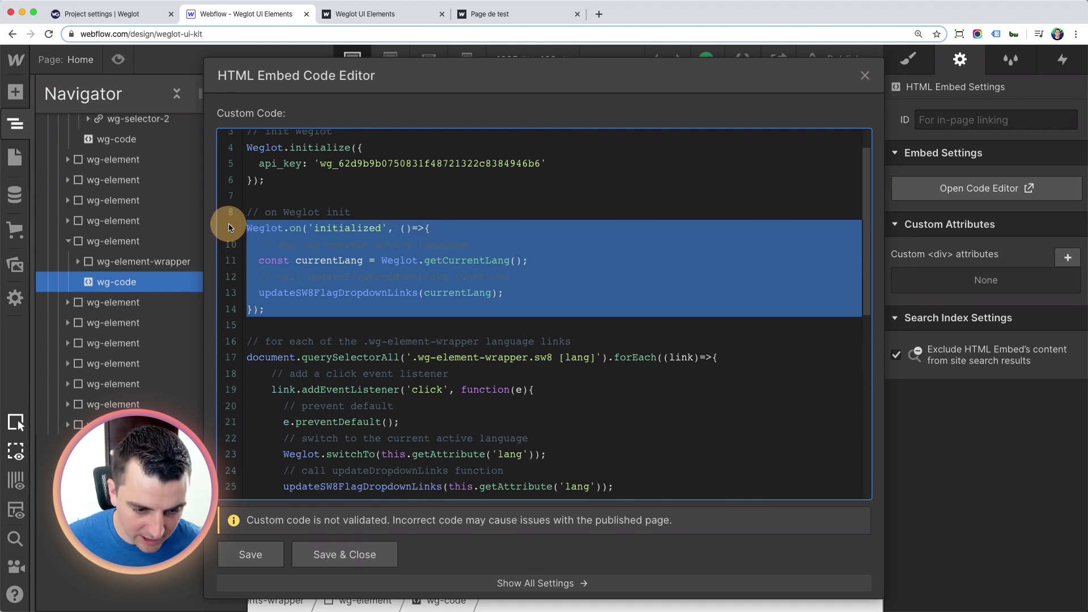
# Highlight the querySelectorAll forEach block, review the updateSW8FlagDropdownLinks function, and save and close the embed code
pyautogui.scroll(-3, 299, 291)
pyautogui.moveTo(290, 391); pyautogui.dragTo(222, 202)
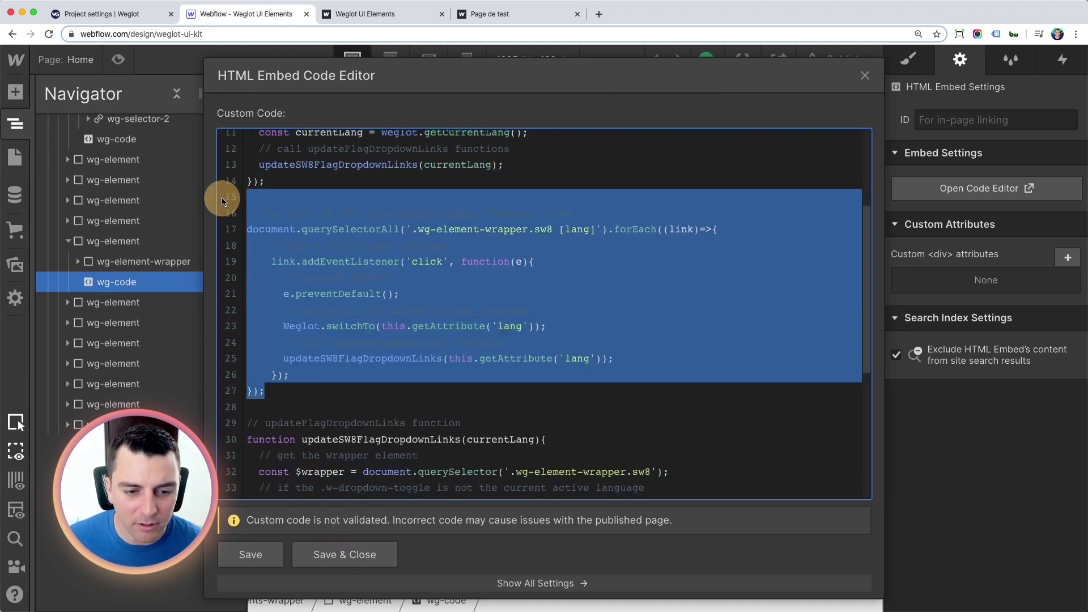
pyautogui.click(313, 275)
pyautogui.scroll(-5, 313, 275)
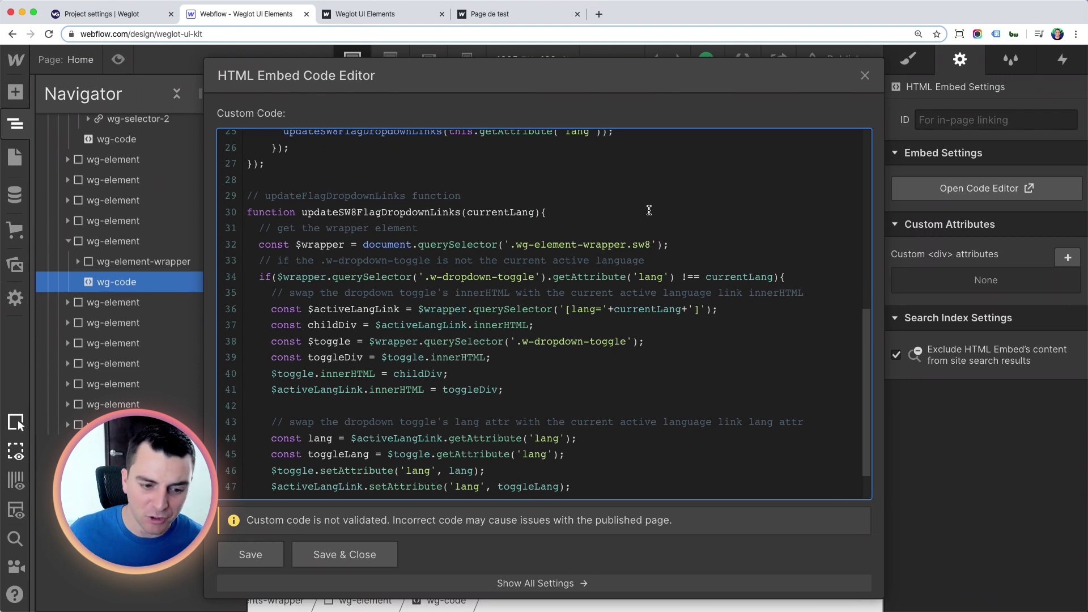
pyautogui.click(391, 548)
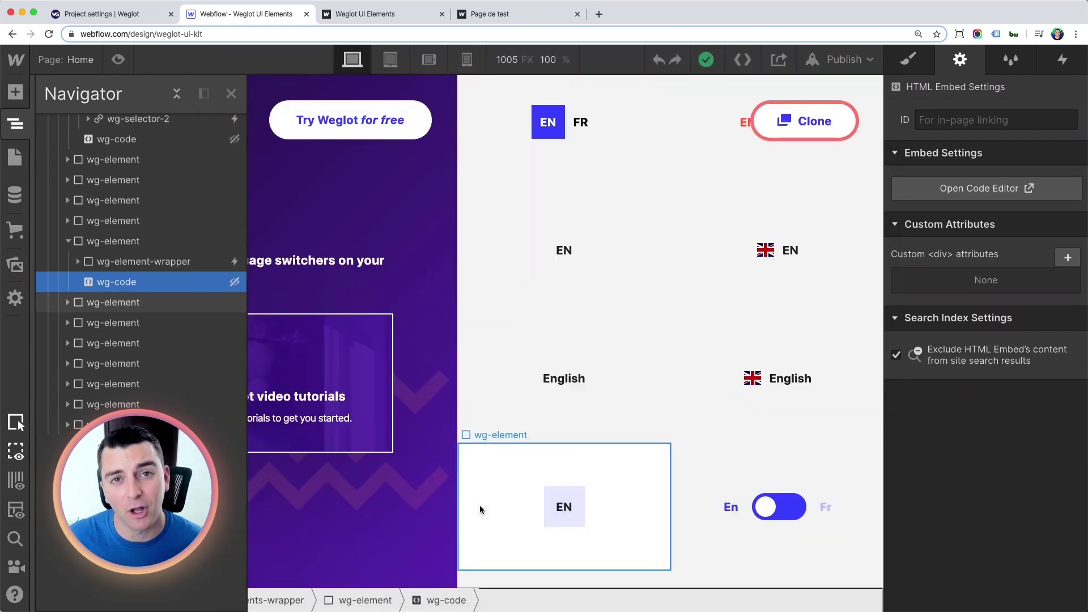
pyautogui.click(119, 59)
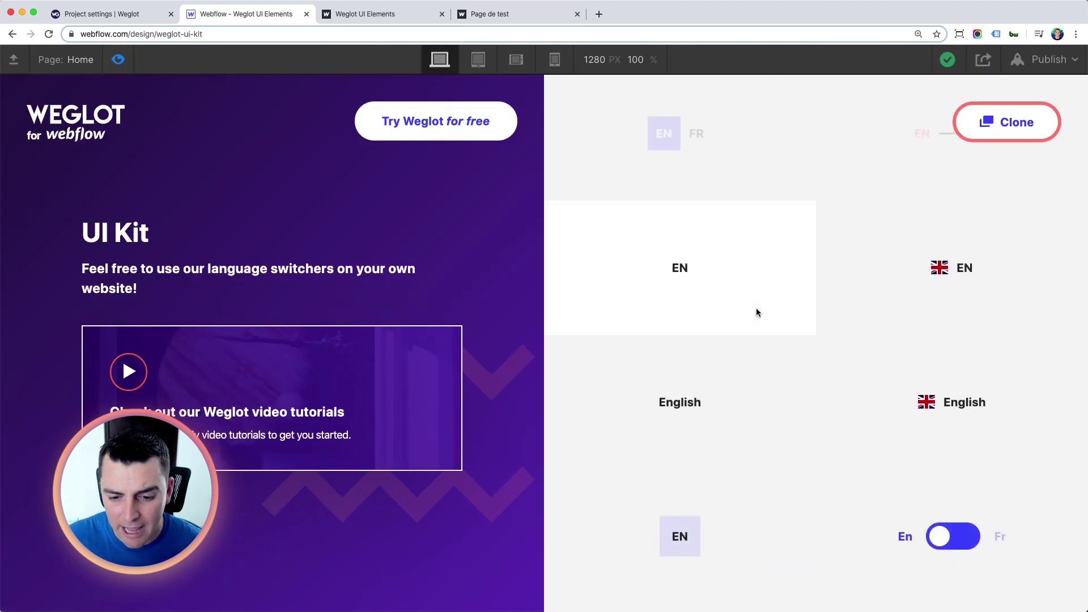
pyautogui.scroll(-1, 756, 307)
pyautogui.click(118, 59)
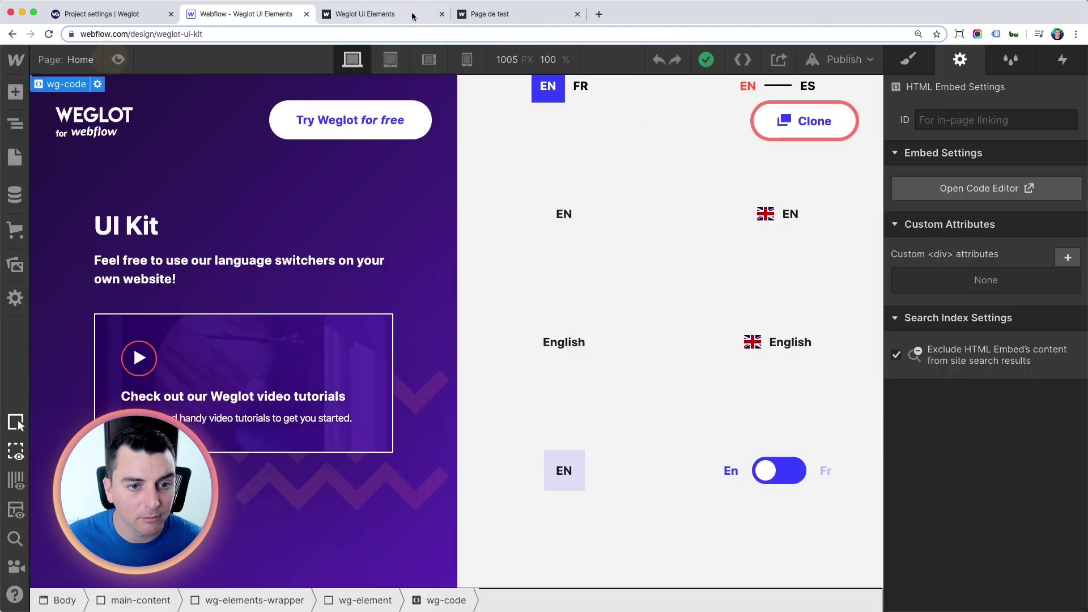
# Switch to the published Weglot UI Elements page and test the full-name flag dropdown with Español and Français
pyautogui.click(385, 14)
pyautogui.scroll(-7, 666, 358)
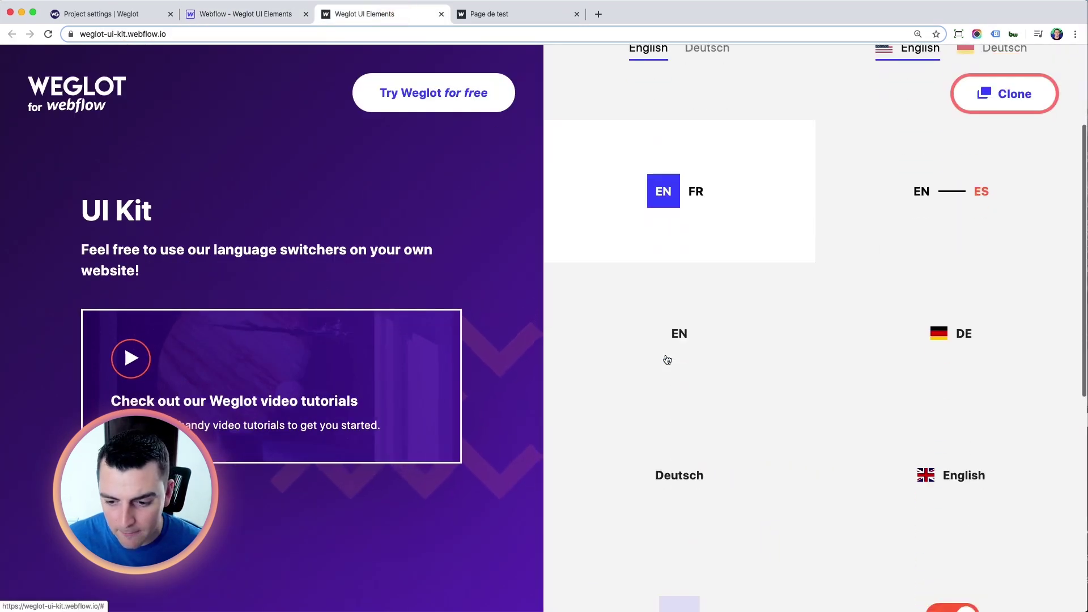
pyautogui.moveTo(986, 245)
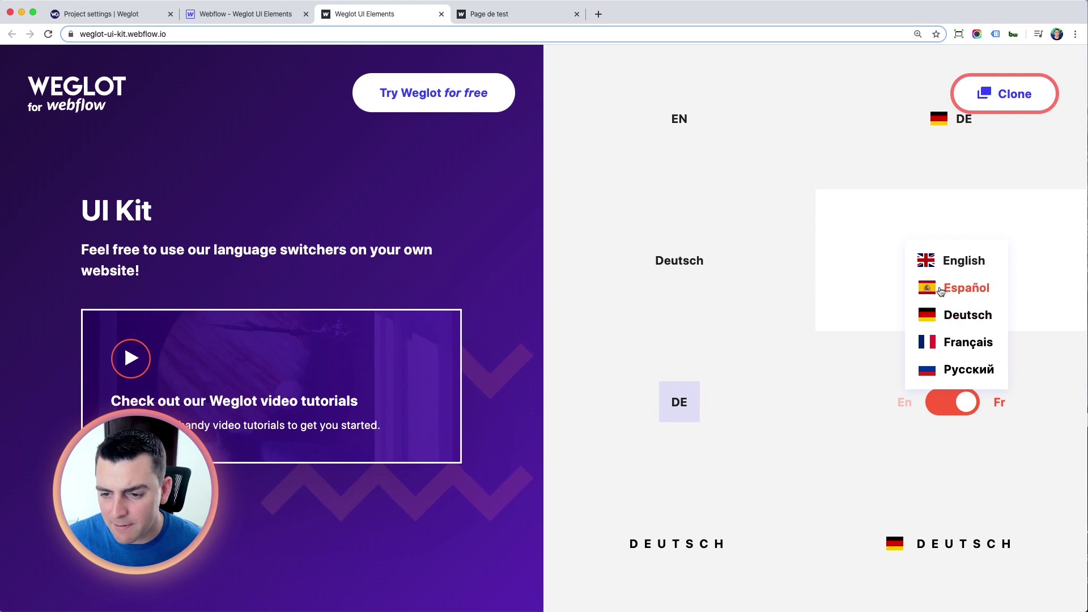
pyautogui.click(978, 289)
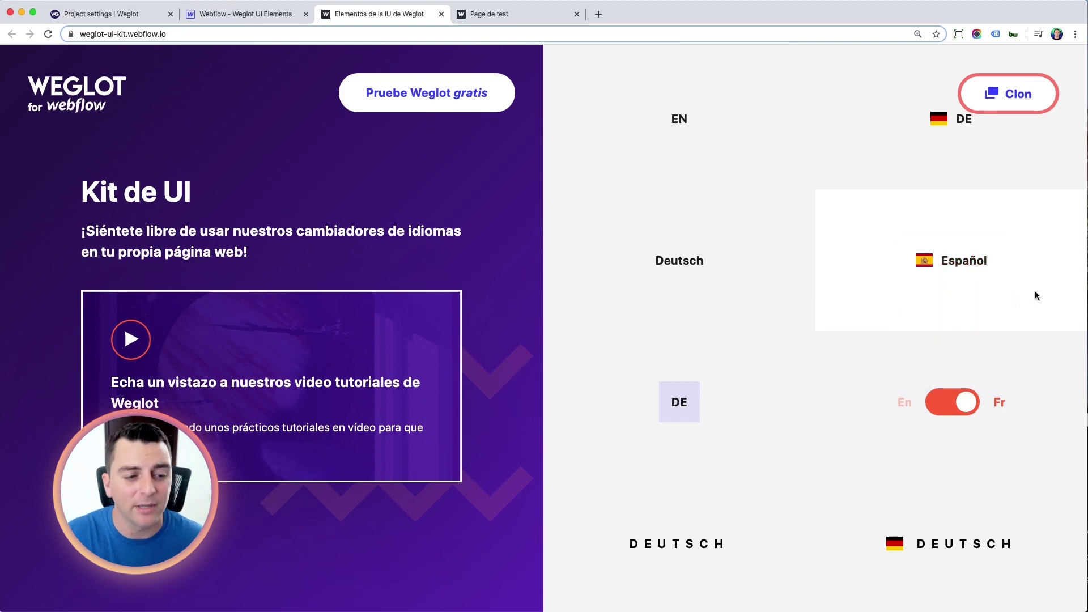
pyautogui.moveTo(962, 271)
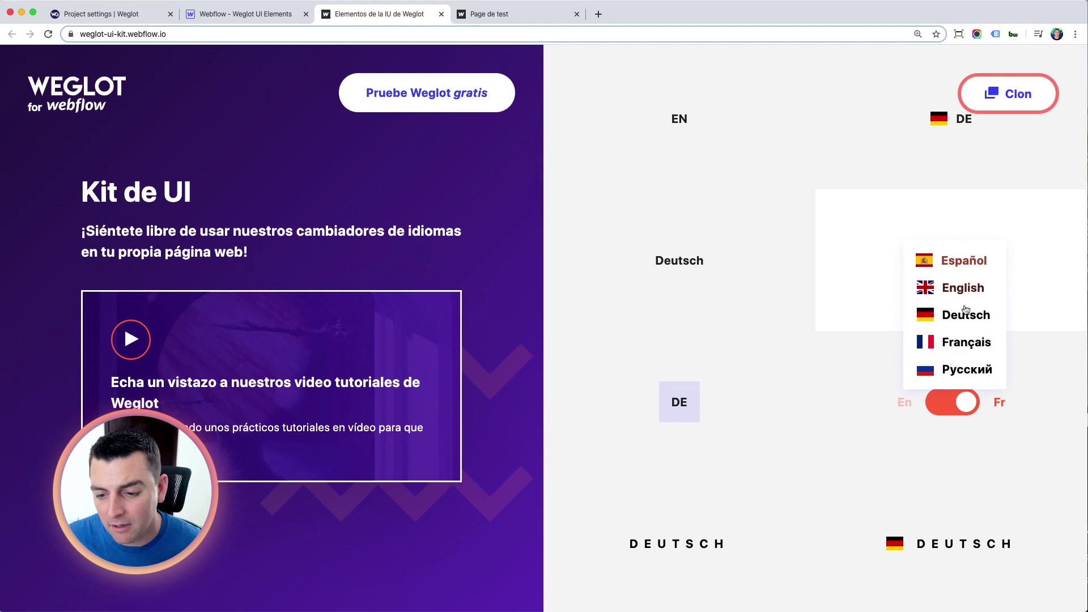
pyautogui.click(959, 342)
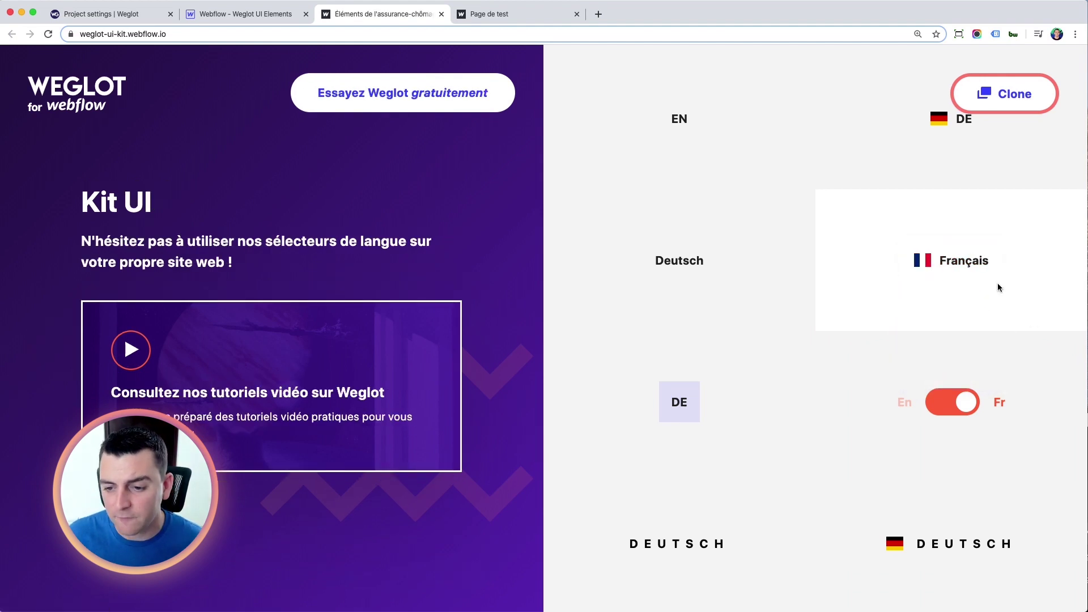
pyautogui.click(965, 276)
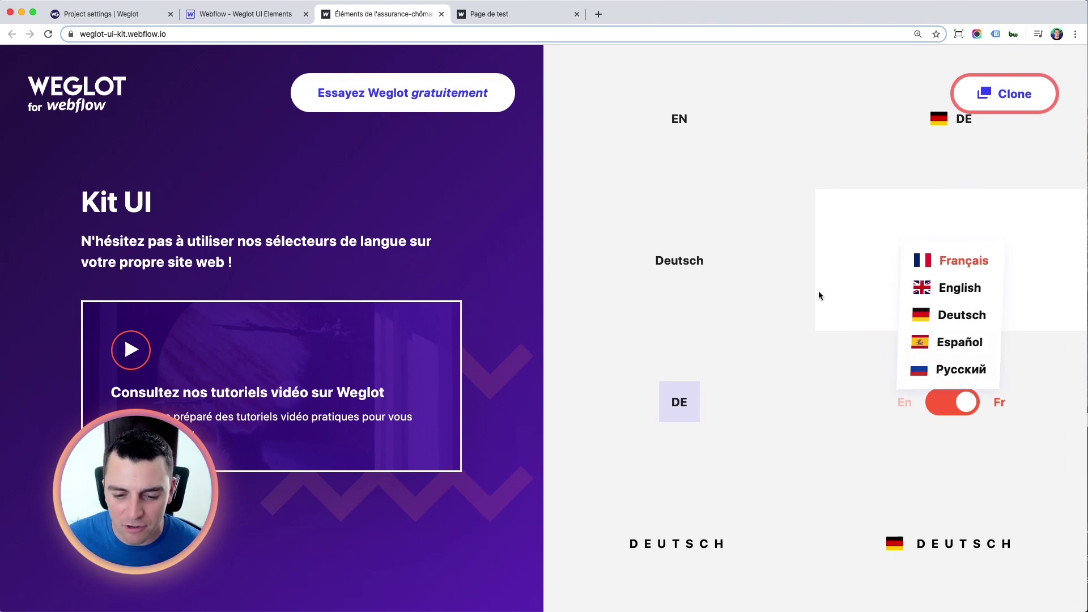
# Test the expanding language-code switcher with FR and the flagless full-name dropdown with English
pyautogui.moveTo(692, 392)
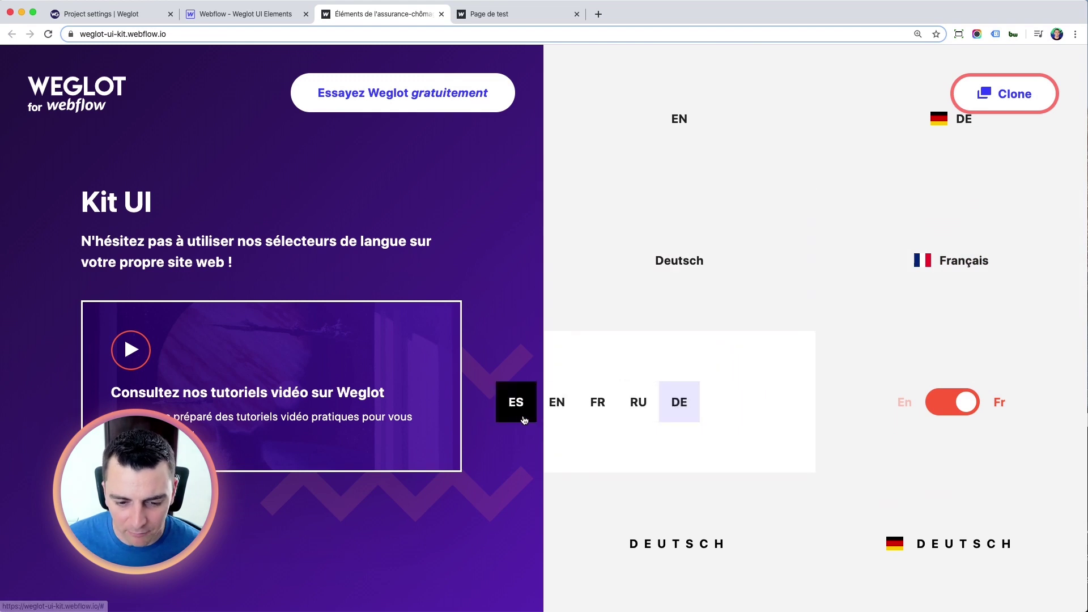
pyautogui.click(597, 407)
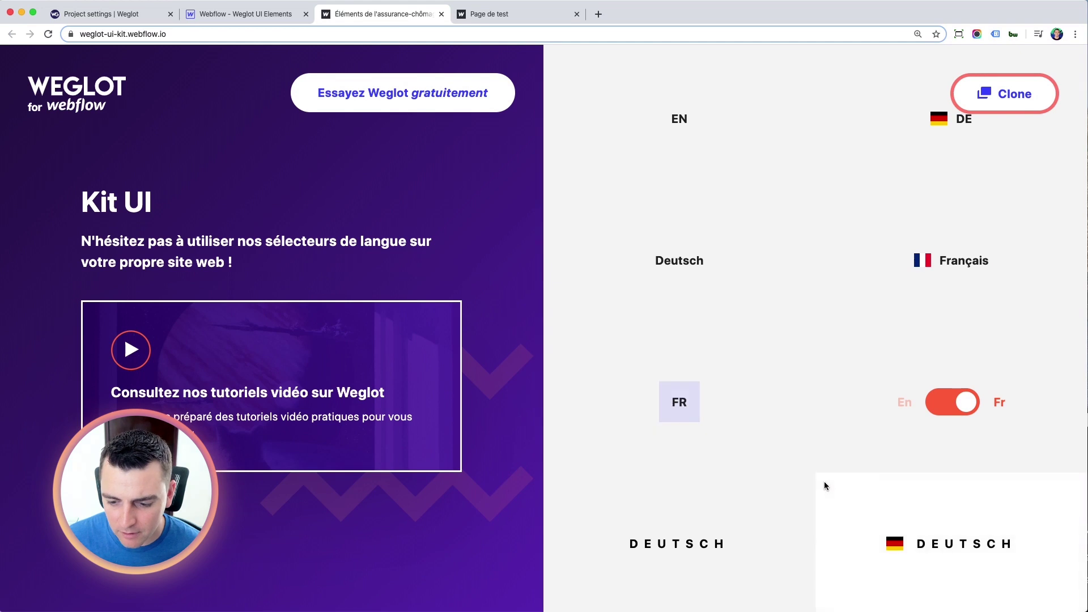
pyautogui.scroll(-1, 824, 481)
pyautogui.scroll(2, 824, 481)
pyautogui.moveTo(691, 289)
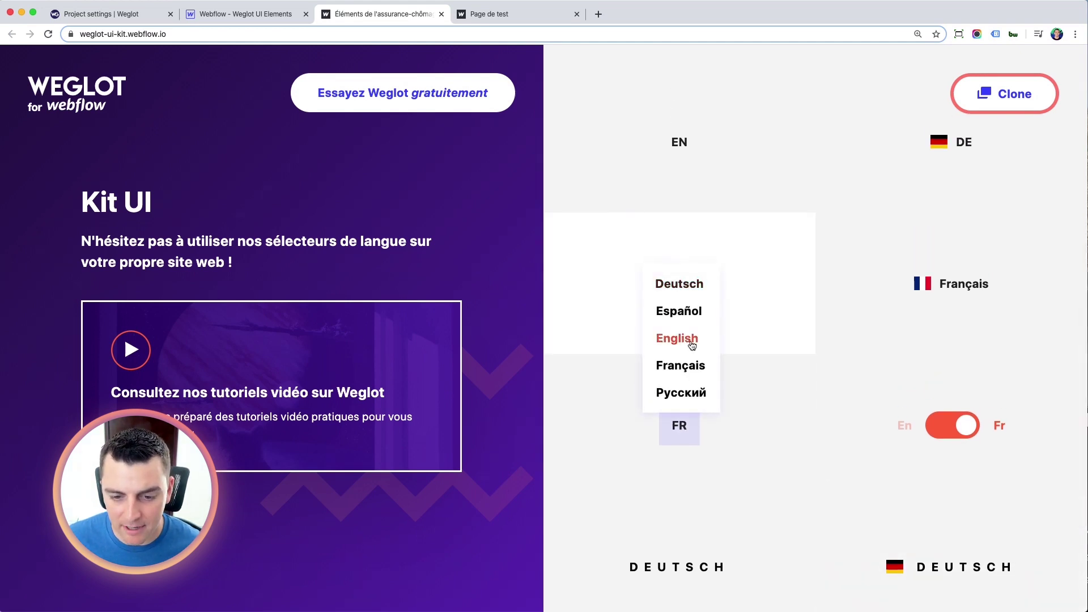
pyautogui.click(691, 340)
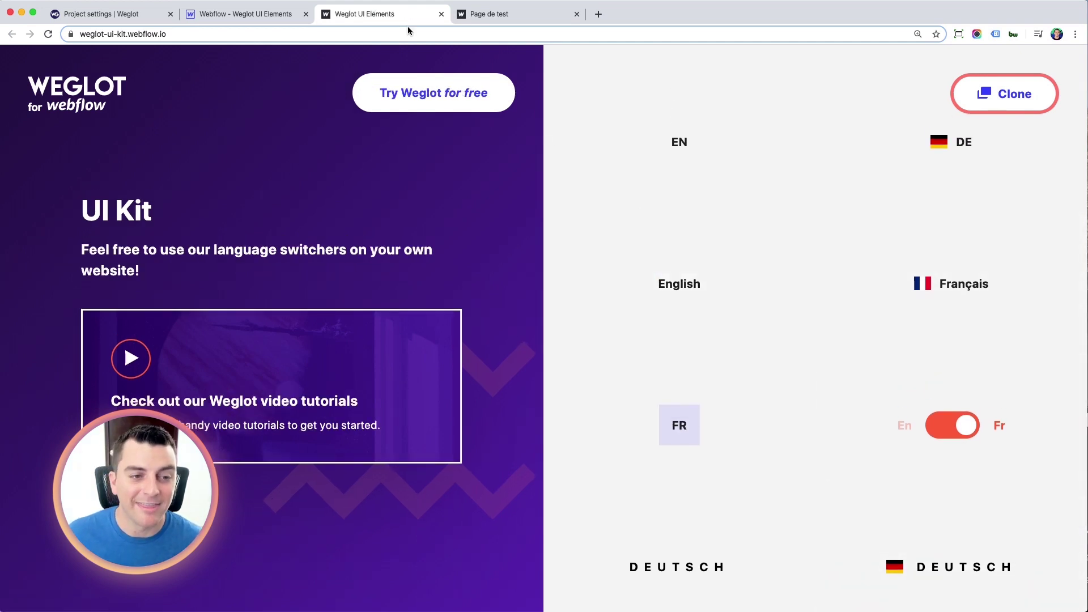
# Return to the Webflow Designer, review the wg-code embed's updateSW8FlagDropdownLinks function once more, and save and close the code
pyautogui.click(239, 22)
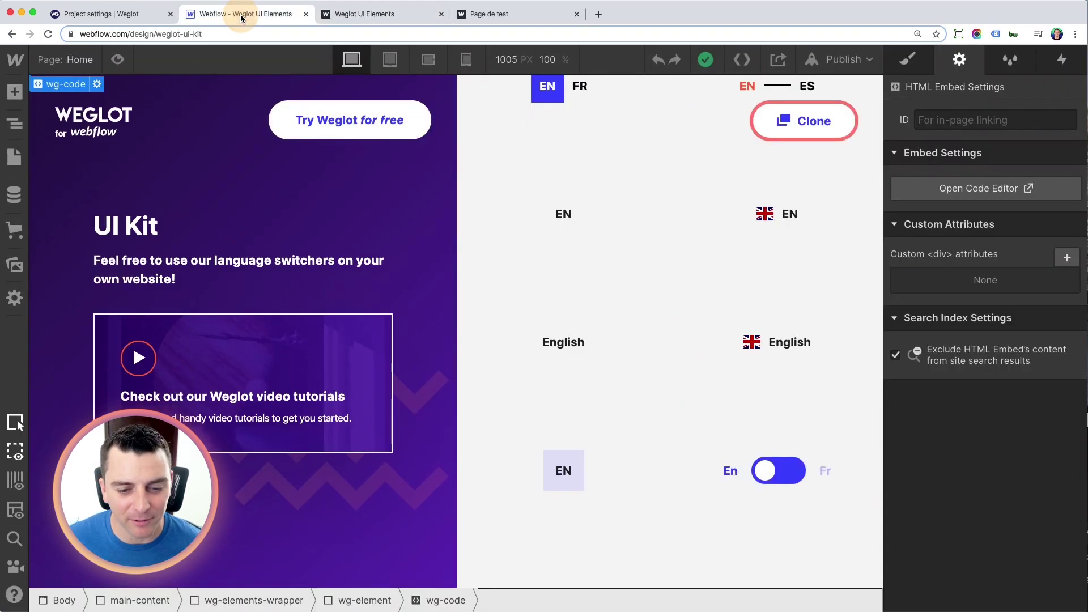
pyautogui.click(947, 189)
pyautogui.scroll(3, 314, 220)
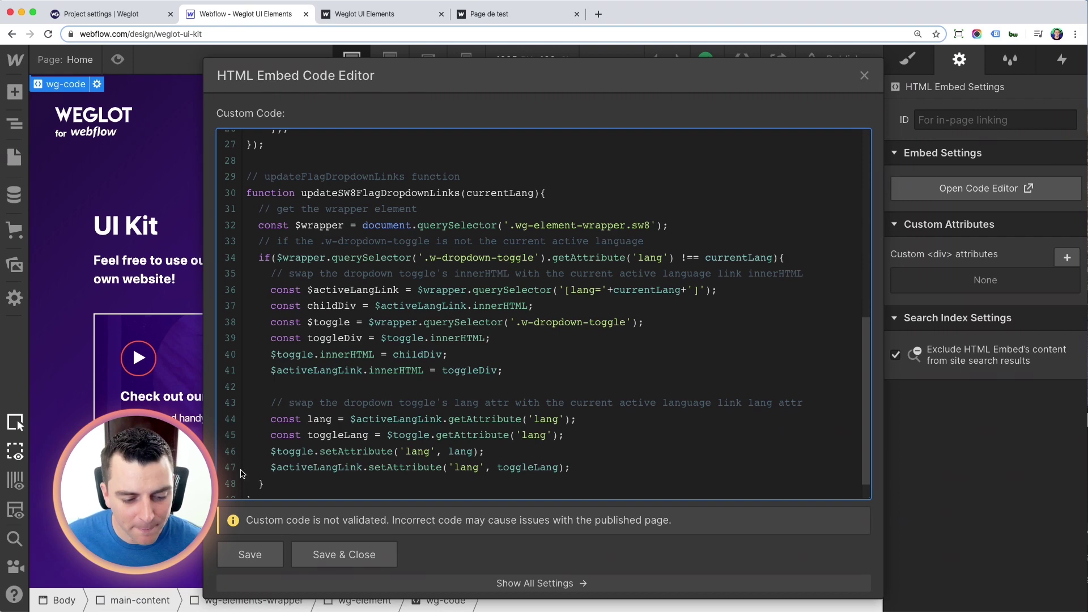
pyautogui.click(344, 555)
pyautogui.scroll(-3, 743, 367)
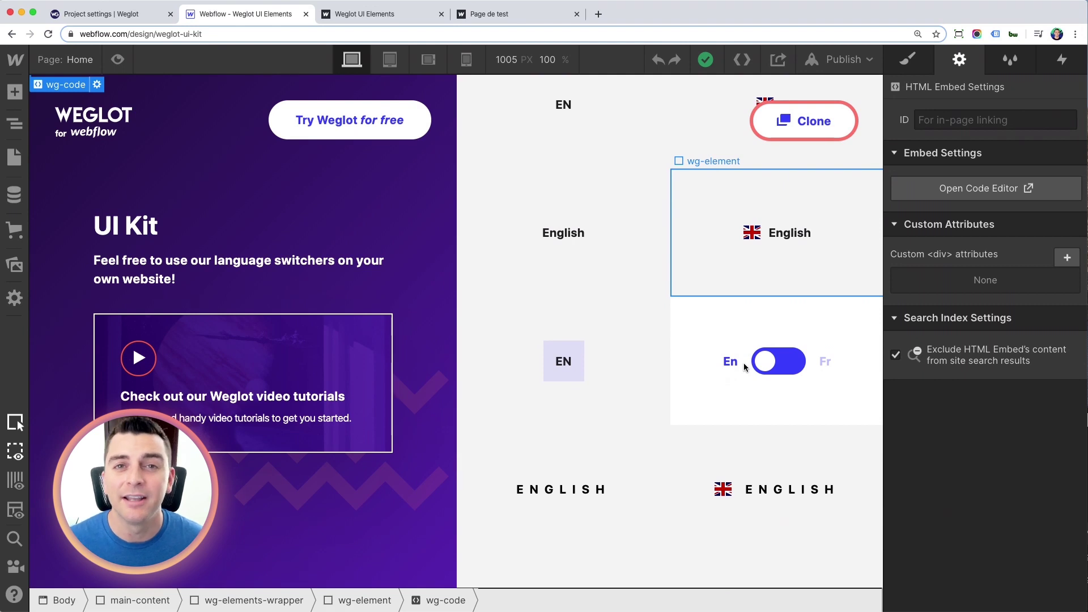
pyautogui.scroll(4, 744, 367)
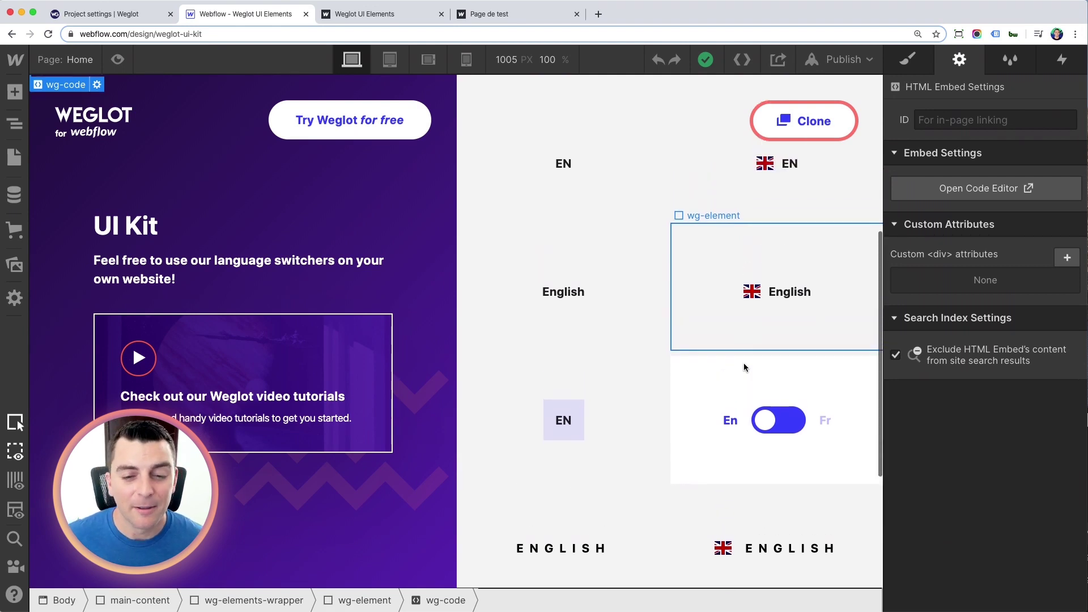